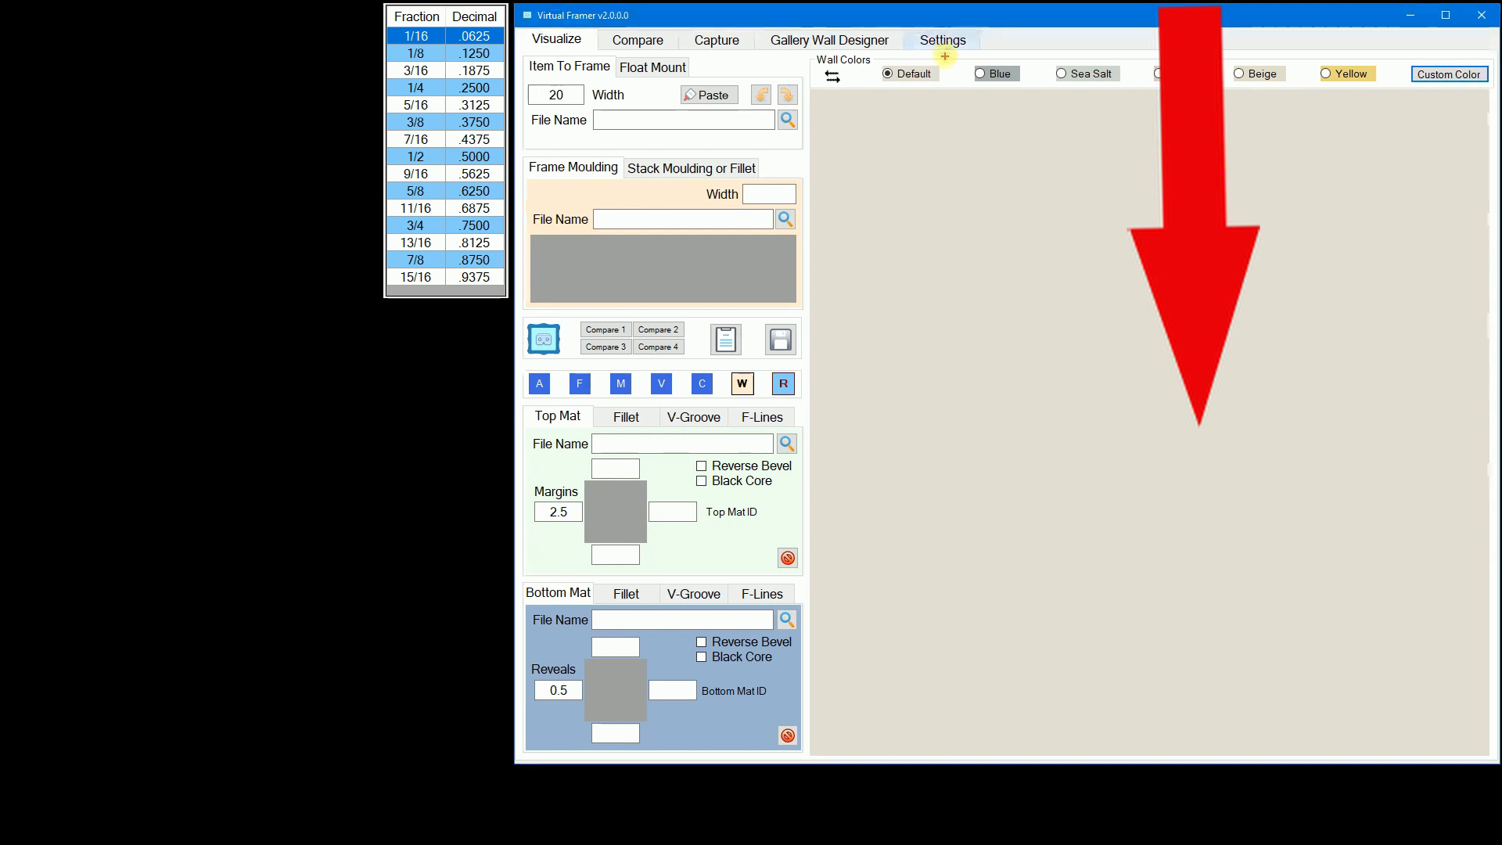
mouse_move(946, 57)
left_mouse_down()
mouse_move(904, 50)
mouse_move(868, 87)
mouse_move(1318, 95)
mouse_move(1400, 80)
mouse_move(1315, 55)
mouse_move(922, 41)
left_mouse_up()
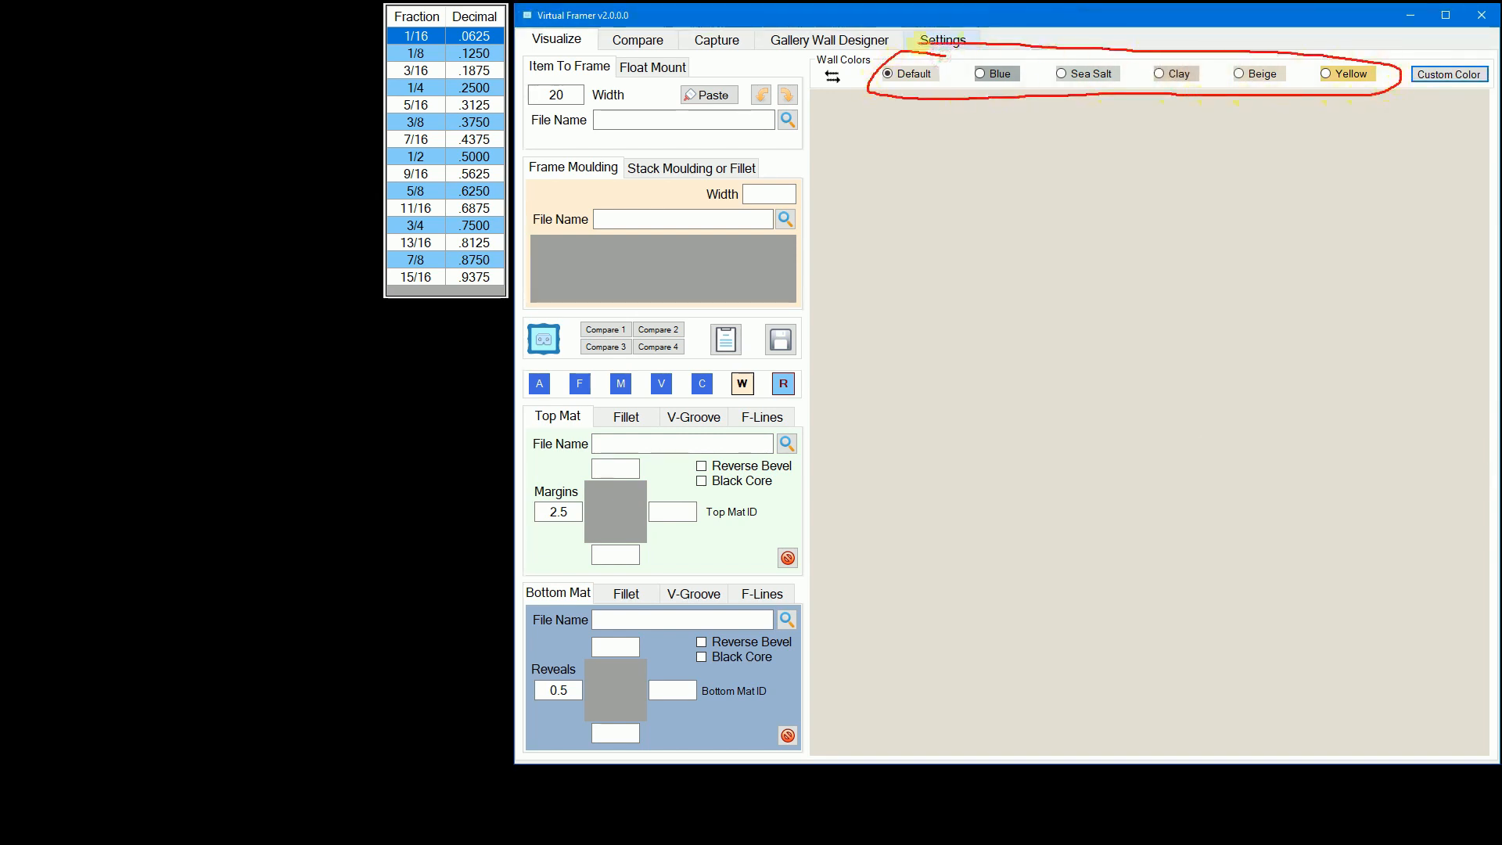
key("Escape")
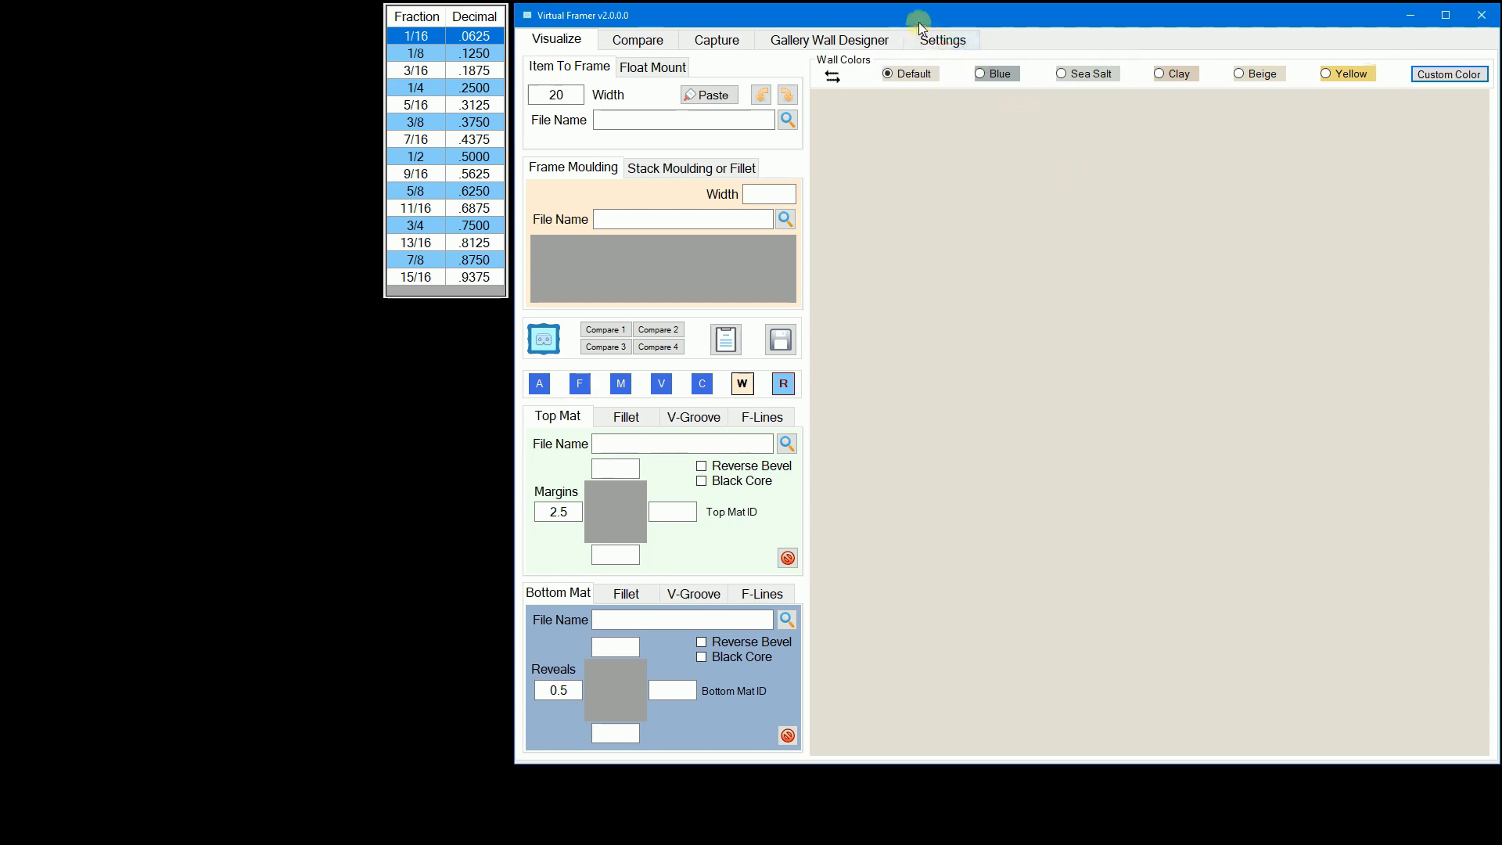
Step: Try the preset wall colors Blue, Sea Salt, Clay, Beige and Yellow one after another
left_click(990, 73)
left_click(1064, 72)
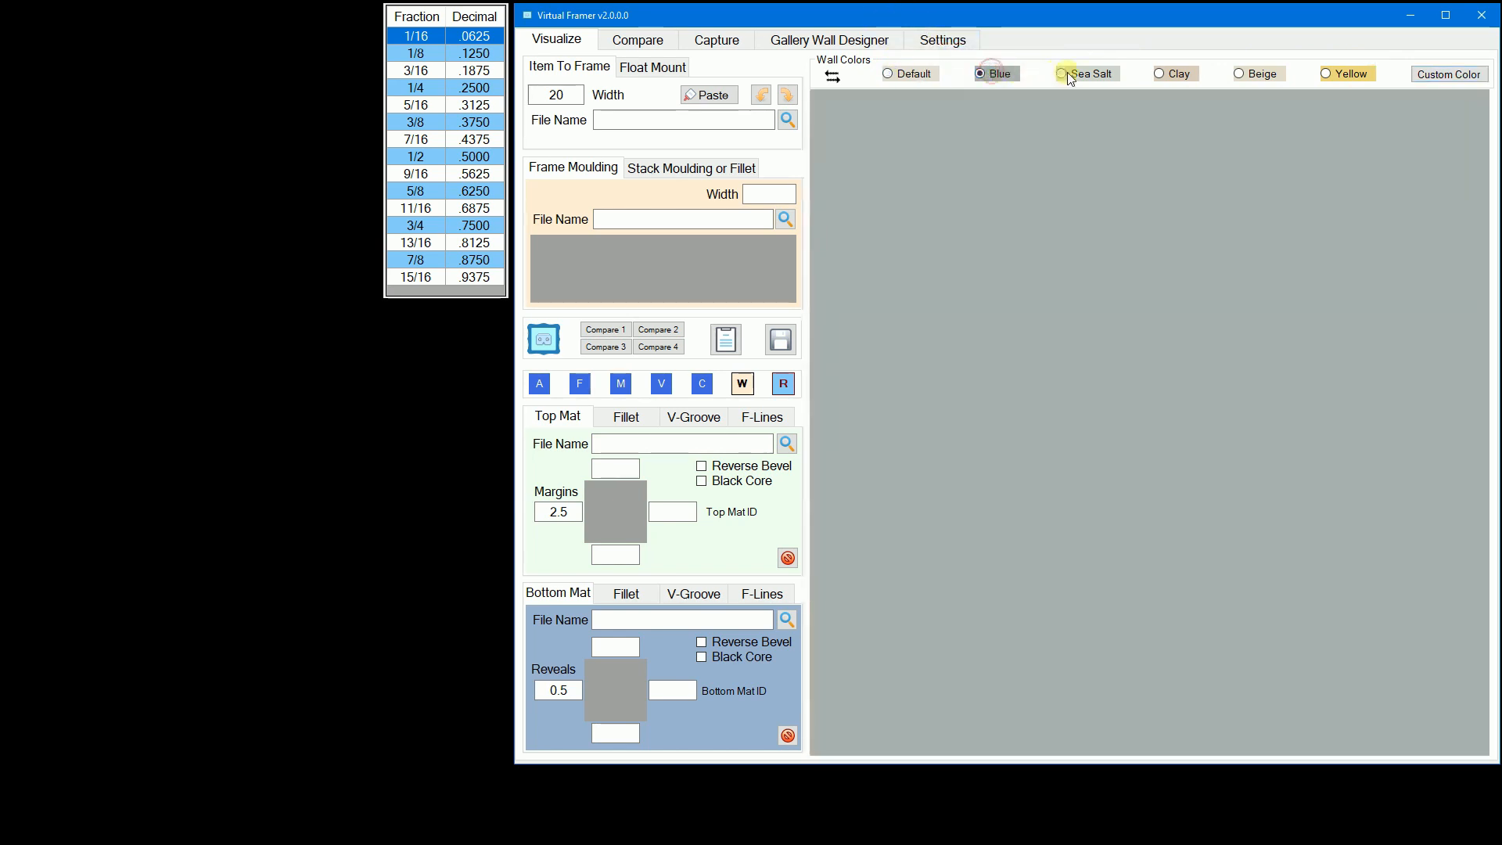
left_click(1166, 74)
left_click(1261, 73)
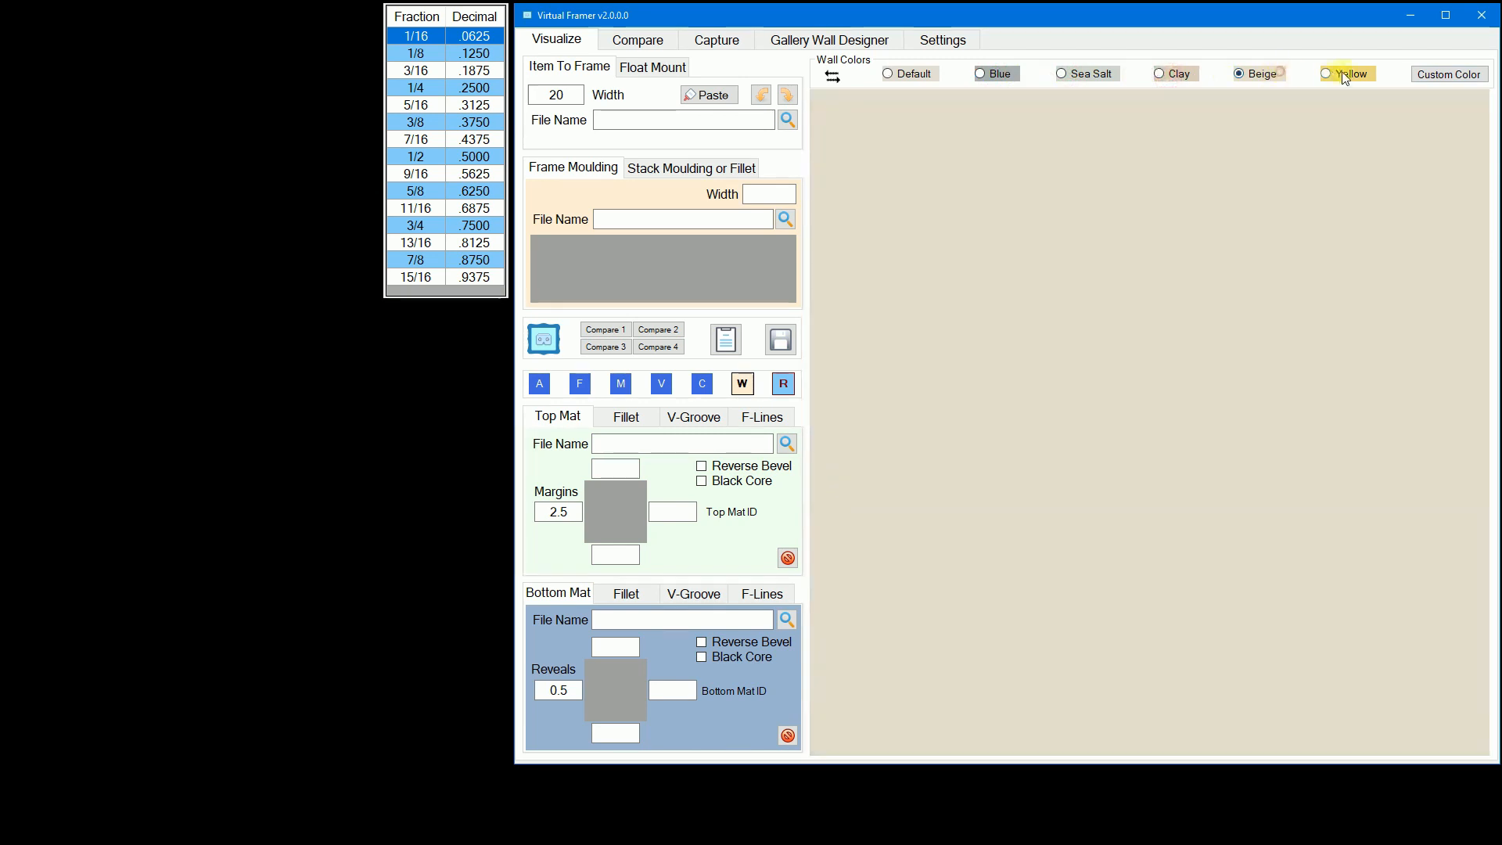
left_click(1345, 74)
mouse_move(1370, 74)
left_mouse_down()
mouse_move(1457, 115)
mouse_move(1500, 108)
mouse_move(1400, 66)
left_mouse_up()
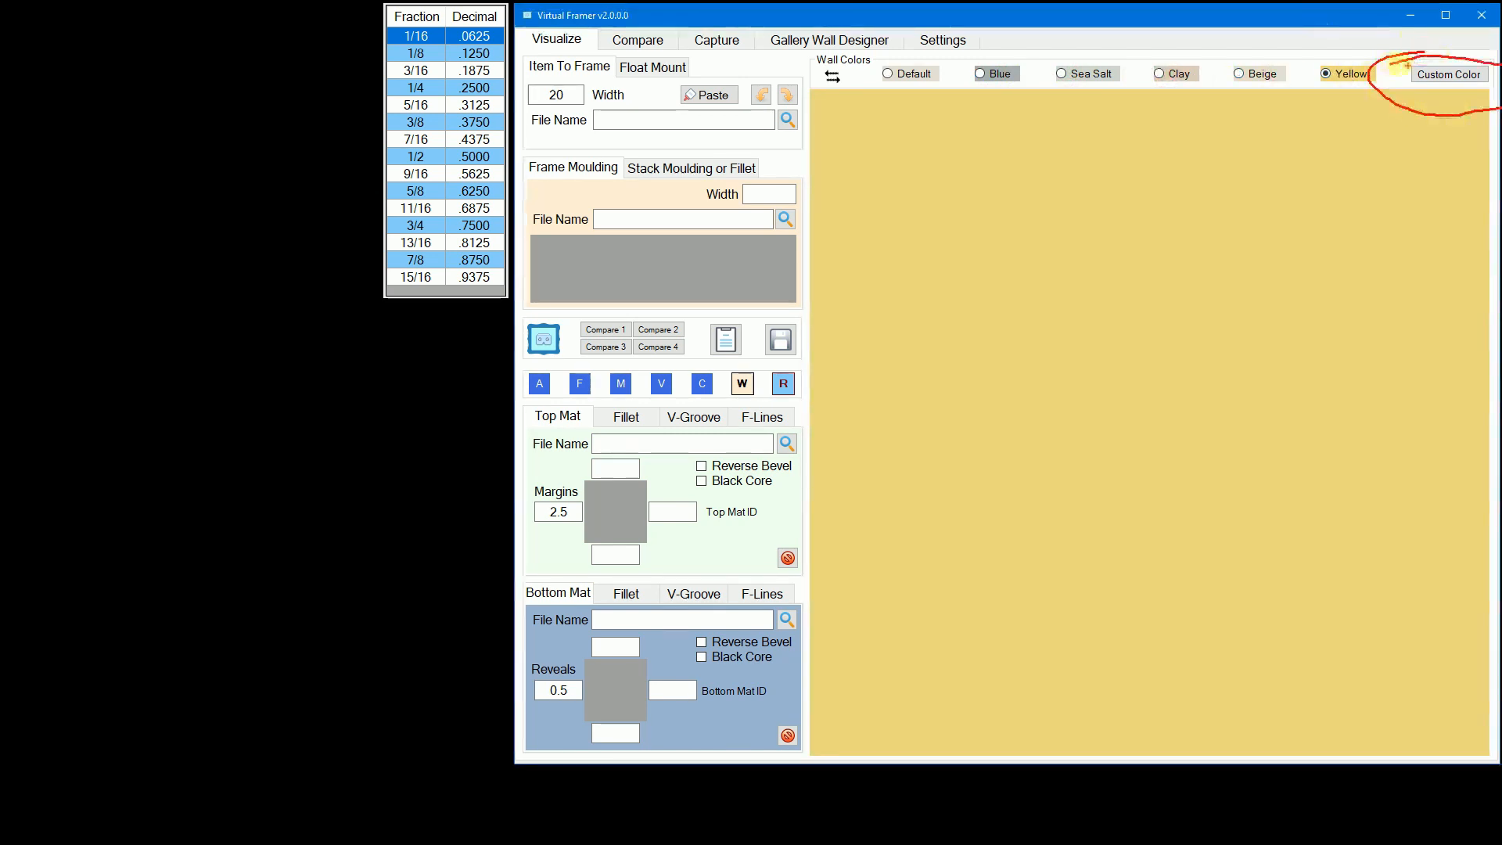
key("Escape")
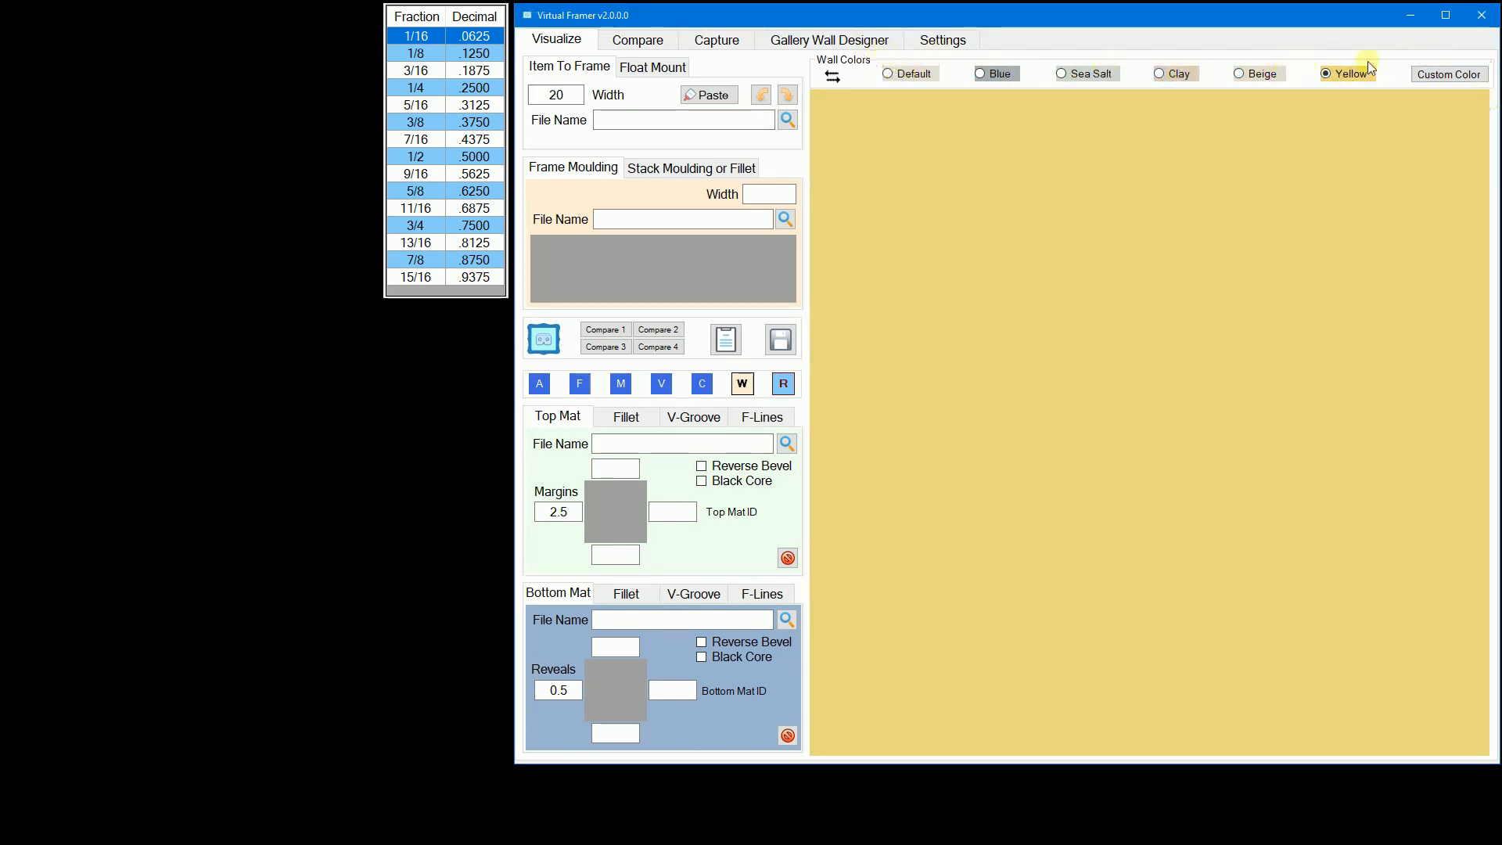
Step: Apply the dark purple basic color as a custom wall color
left_click(1449, 74)
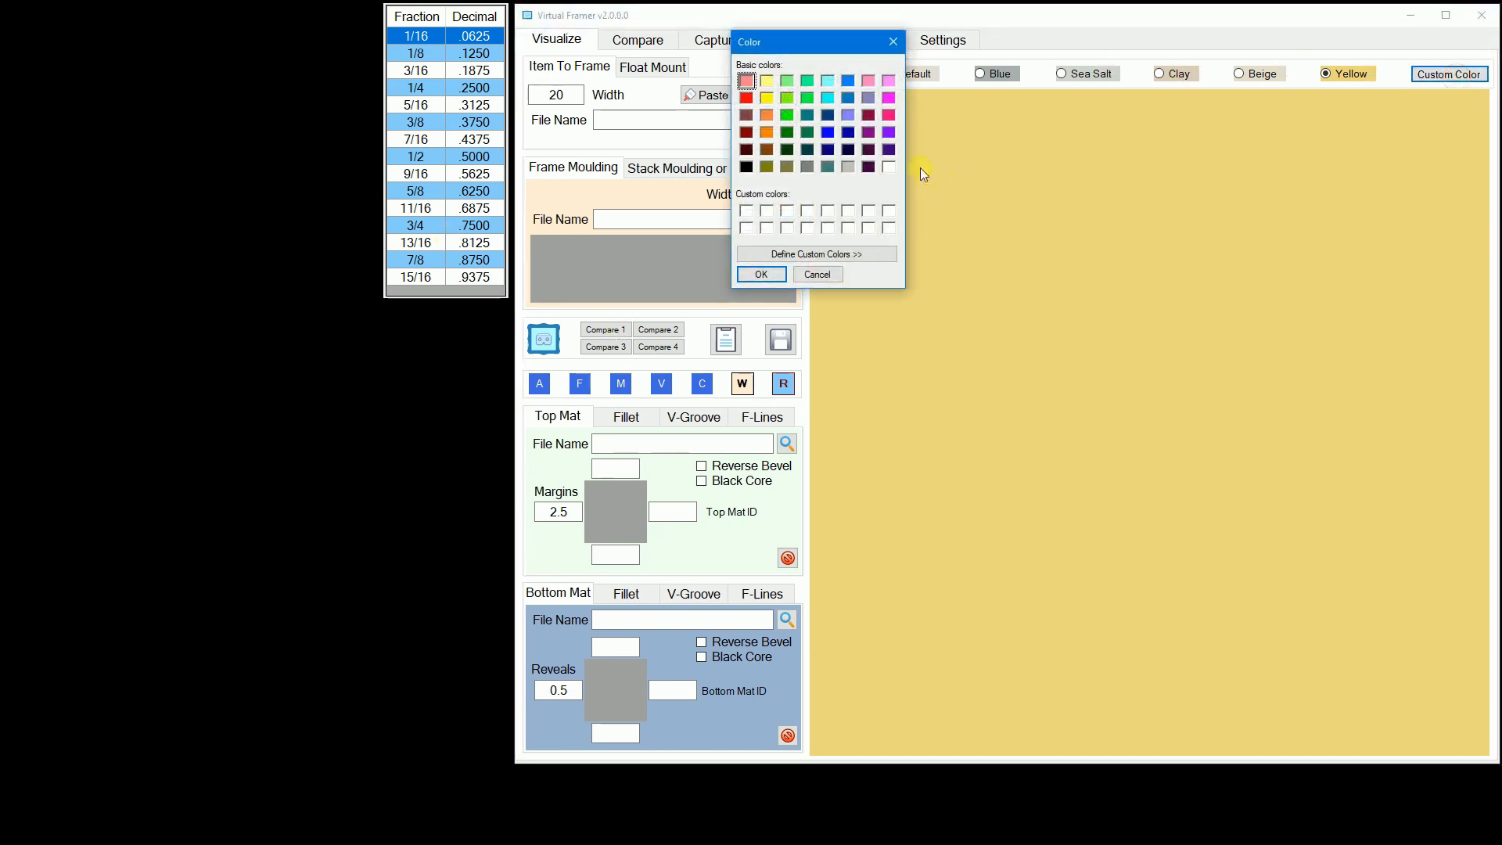
left_click(869, 131)
left_click(761, 274)
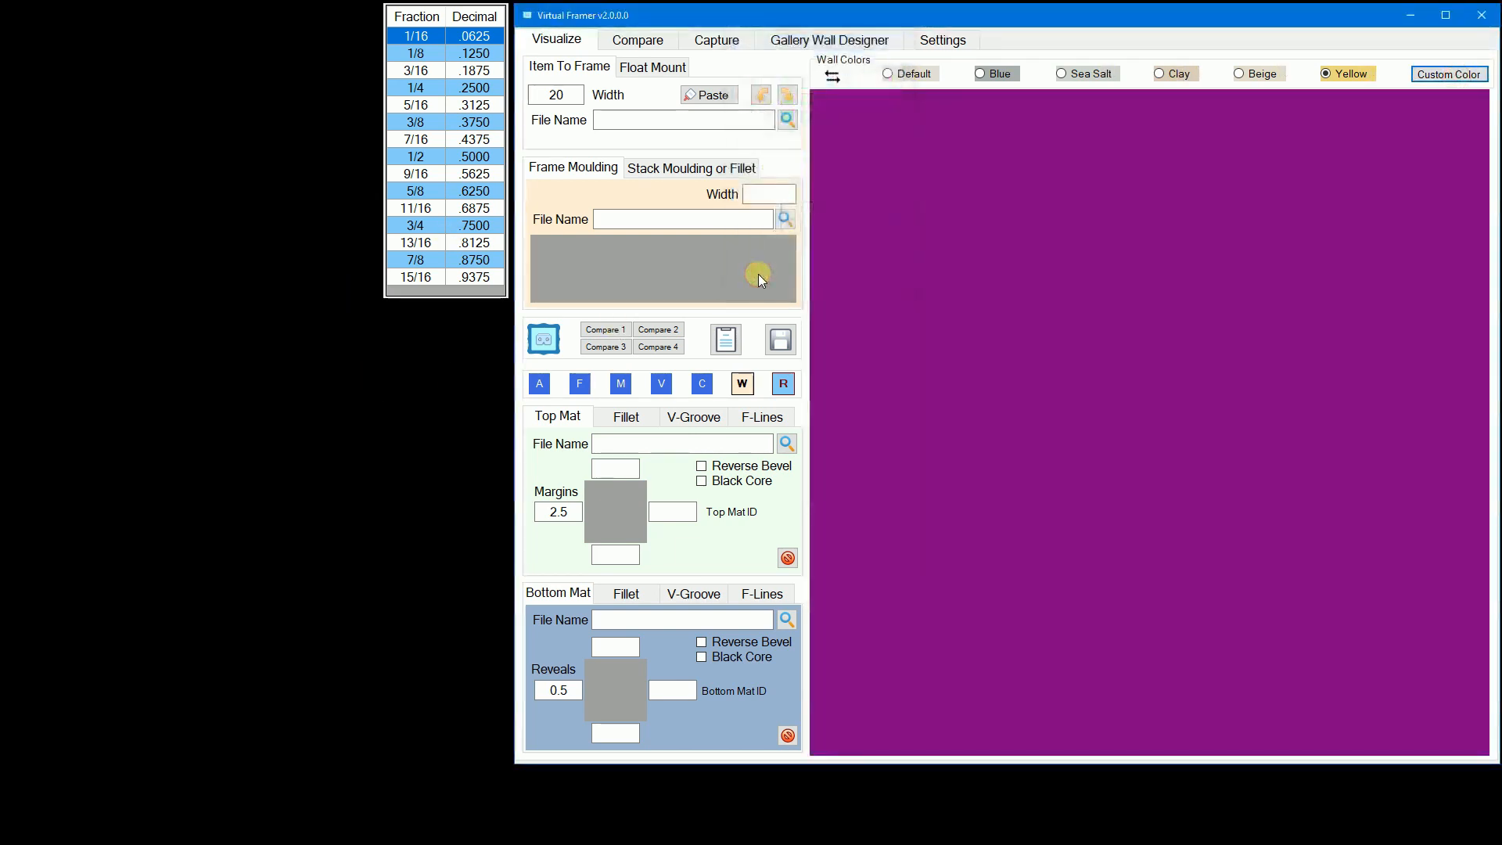
Step: Examine the red, green and blue fields in the custom wall color definition, leaving the color as it is
left_click(1448, 74)
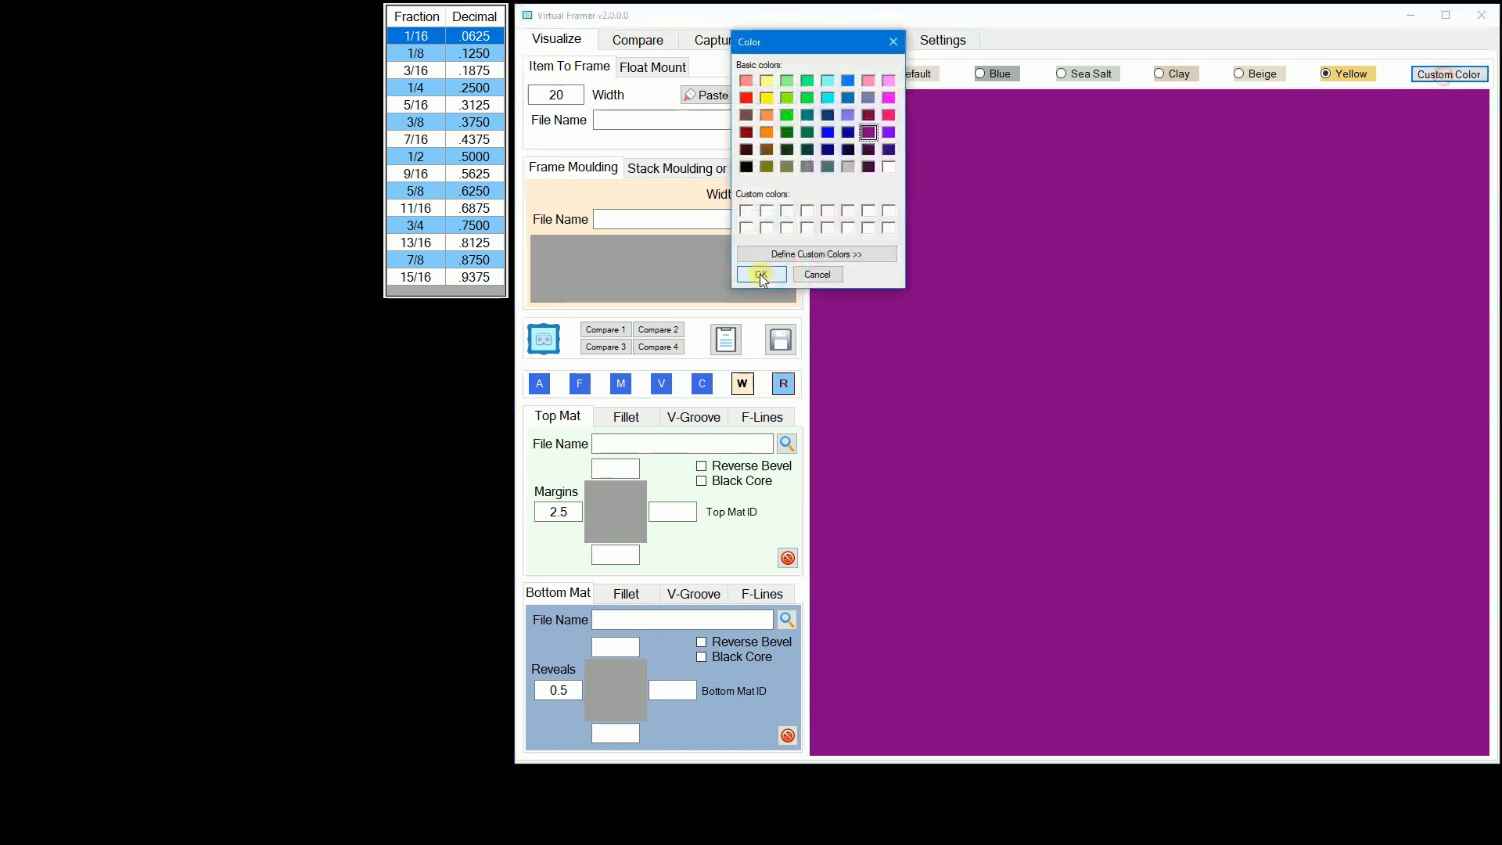
left_click(864, 247)
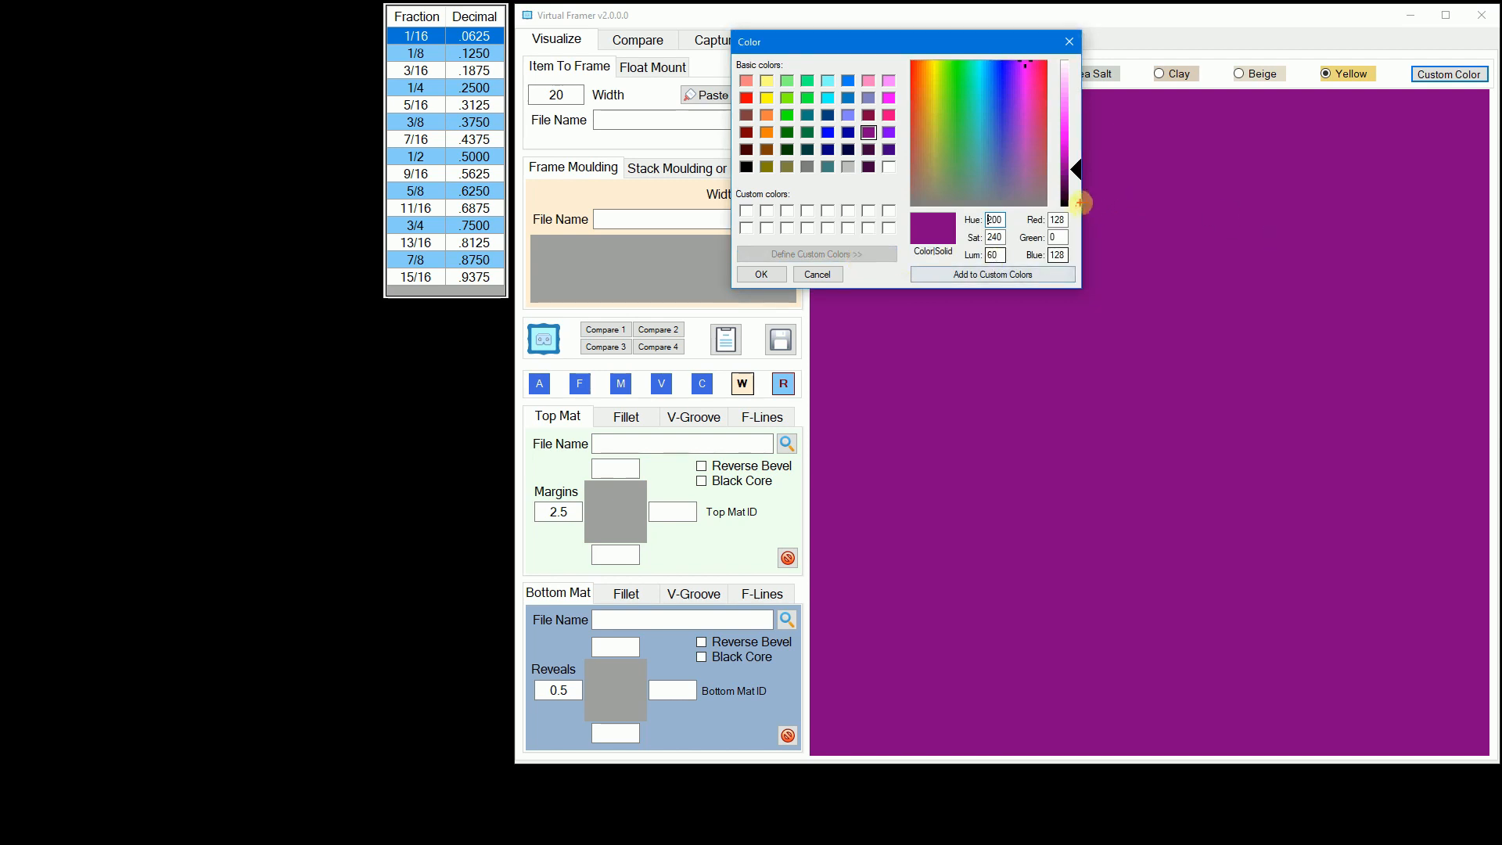
mouse_move(1080, 203)
left_mouse_down()
mouse_move(1048, 198)
mouse_move(1018, 237)
mouse_move(1042, 285)
mouse_move(1107, 249)
mouse_move(1071, 204)
left_mouse_up()
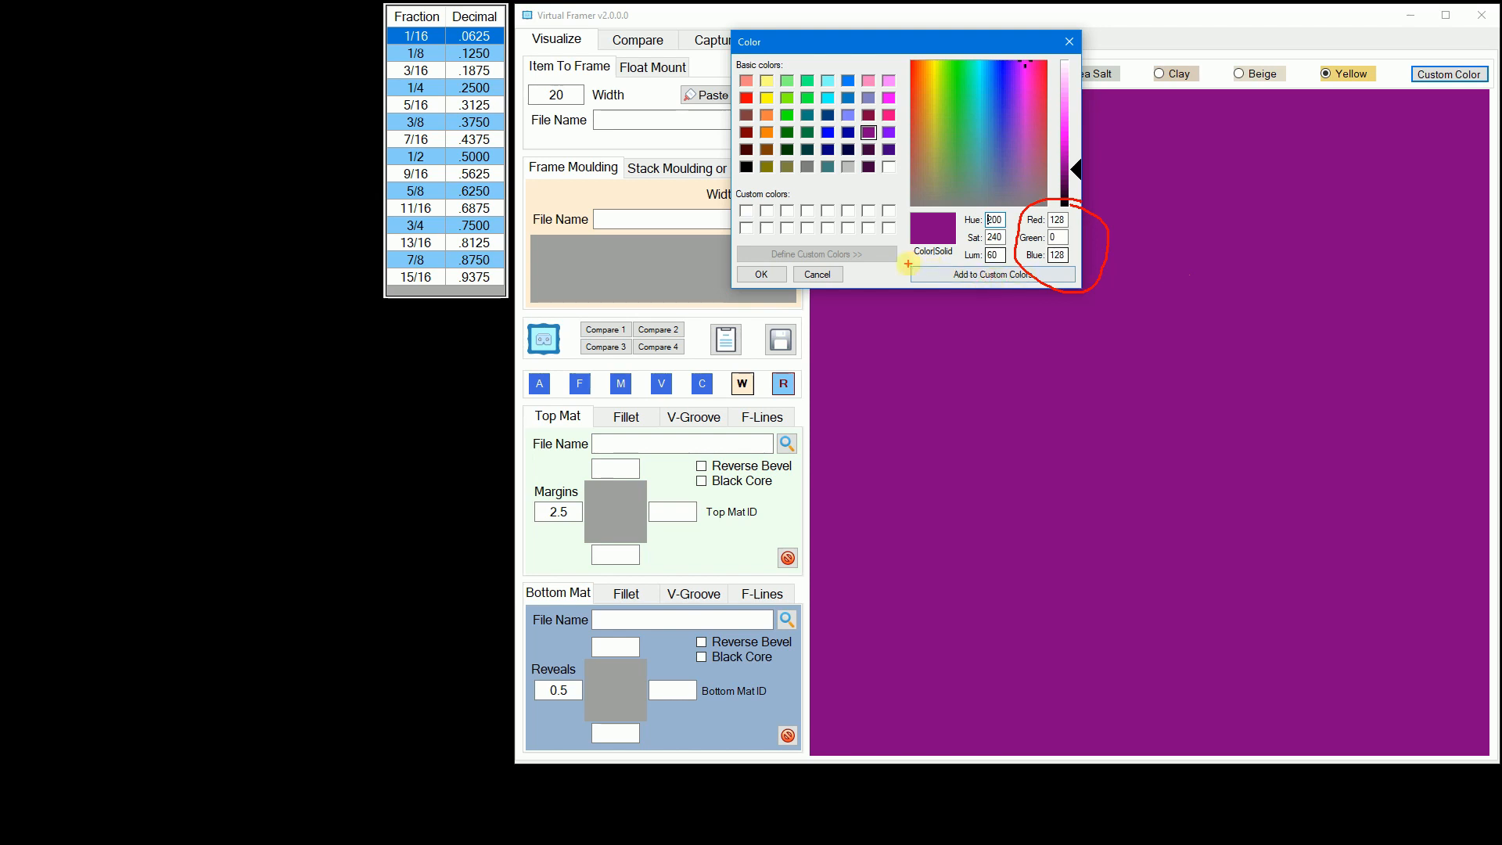
key("Escape")
left_click(817, 274)
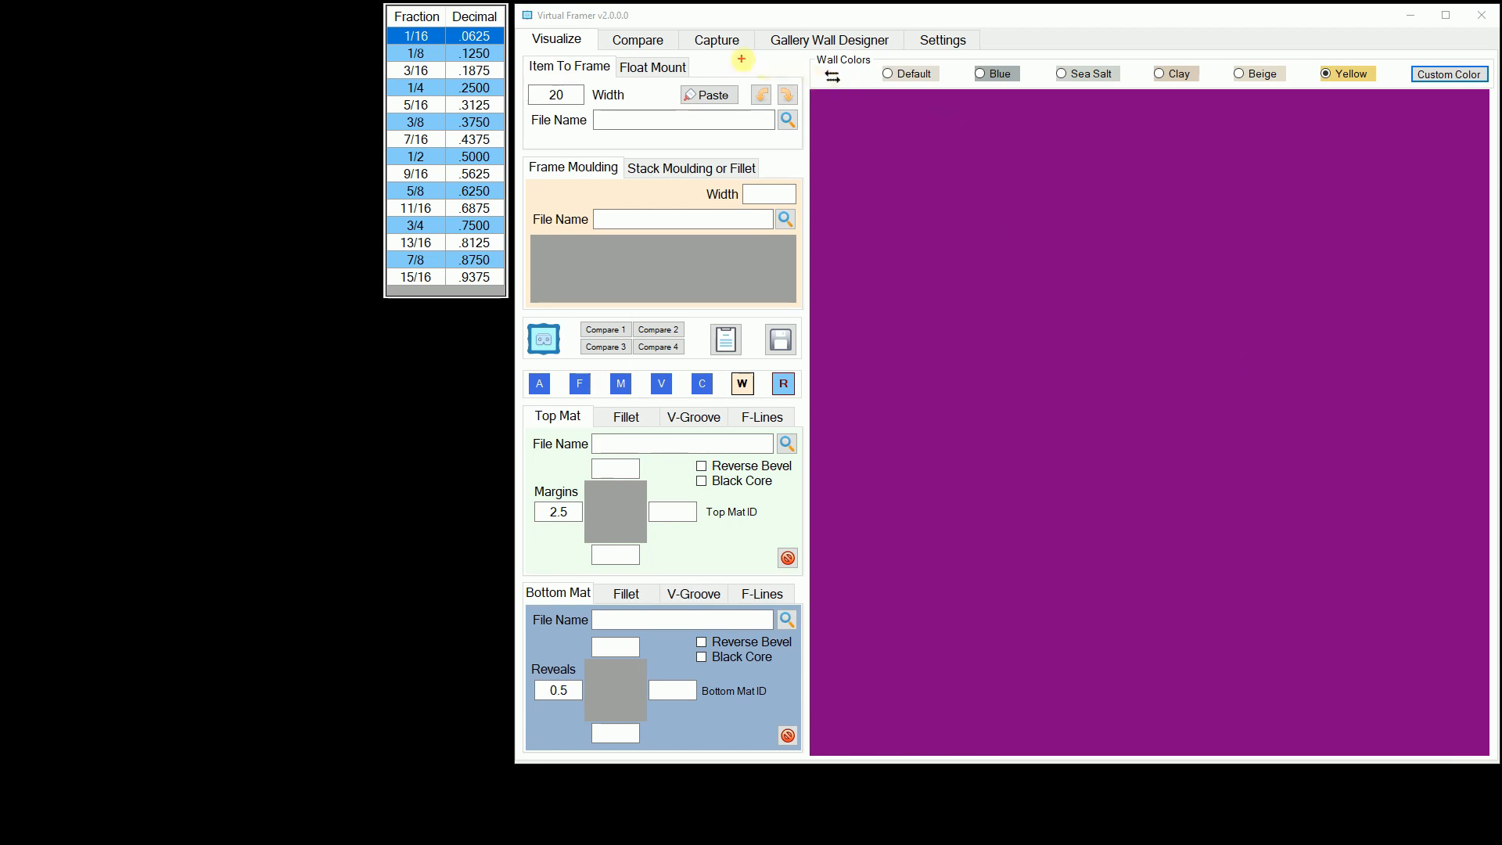
mouse_move(741, 59)
left_mouse_down()
mouse_move(575, 53)
mouse_move(510, 98)
mouse_move(661, 145)
mouse_move(834, 124)
mouse_move(749, 68)
left_mouse_up()
mouse_move(626, 79)
left_mouse_down()
mouse_move(517, 76)
mouse_move(506, 98)
mouse_move(622, 112)
mouse_move(637, 94)
mouse_move(623, 79)
left_mouse_up()
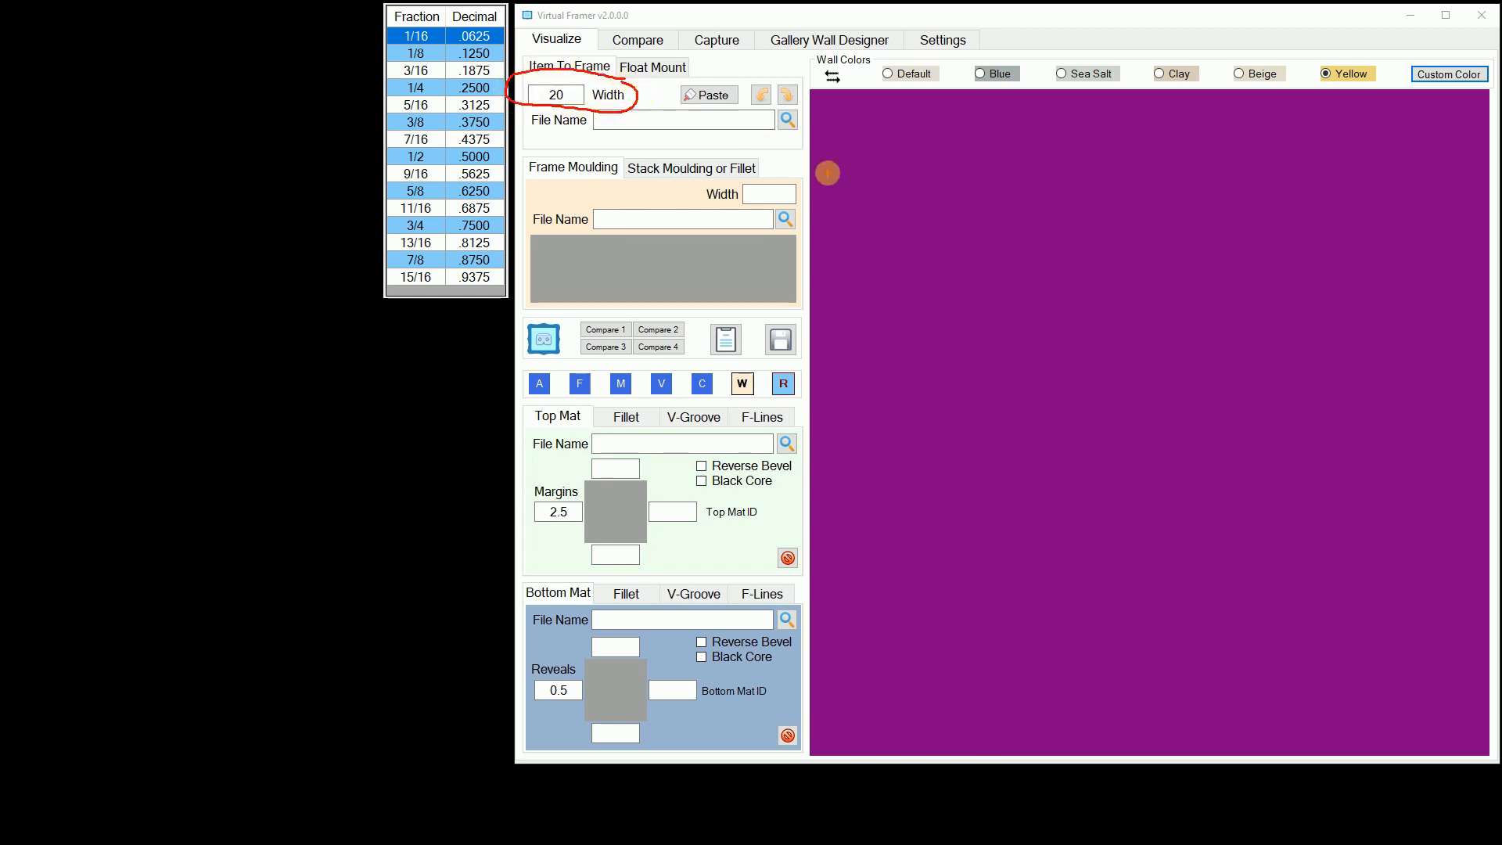
key("Escape")
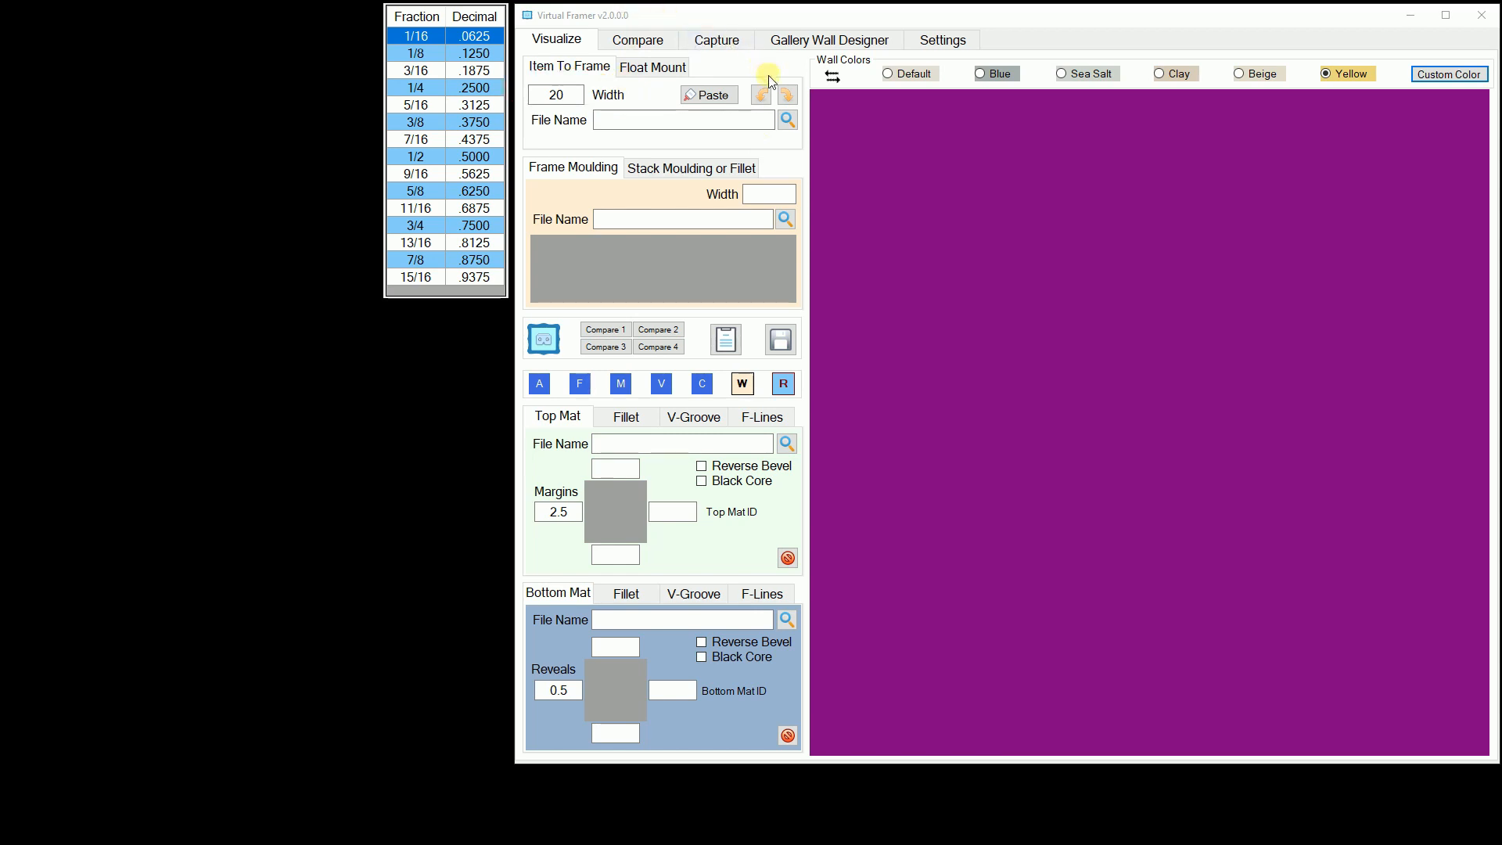
key("ctrl+2")
mouse_move(771, 76)
left_mouse_down()
mouse_move(745, 79)
mouse_move(739, 98)
mouse_move(763, 113)
mouse_move(790, 93)
mouse_move(766, 72)
left_mouse_up()
key("Escape")
mouse_move(724, 79)
left_mouse_down()
mouse_move(645, 84)
mouse_move(677, 104)
mouse_move(741, 97)
mouse_move(741, 83)
mouse_move(701, 76)
left_mouse_up()
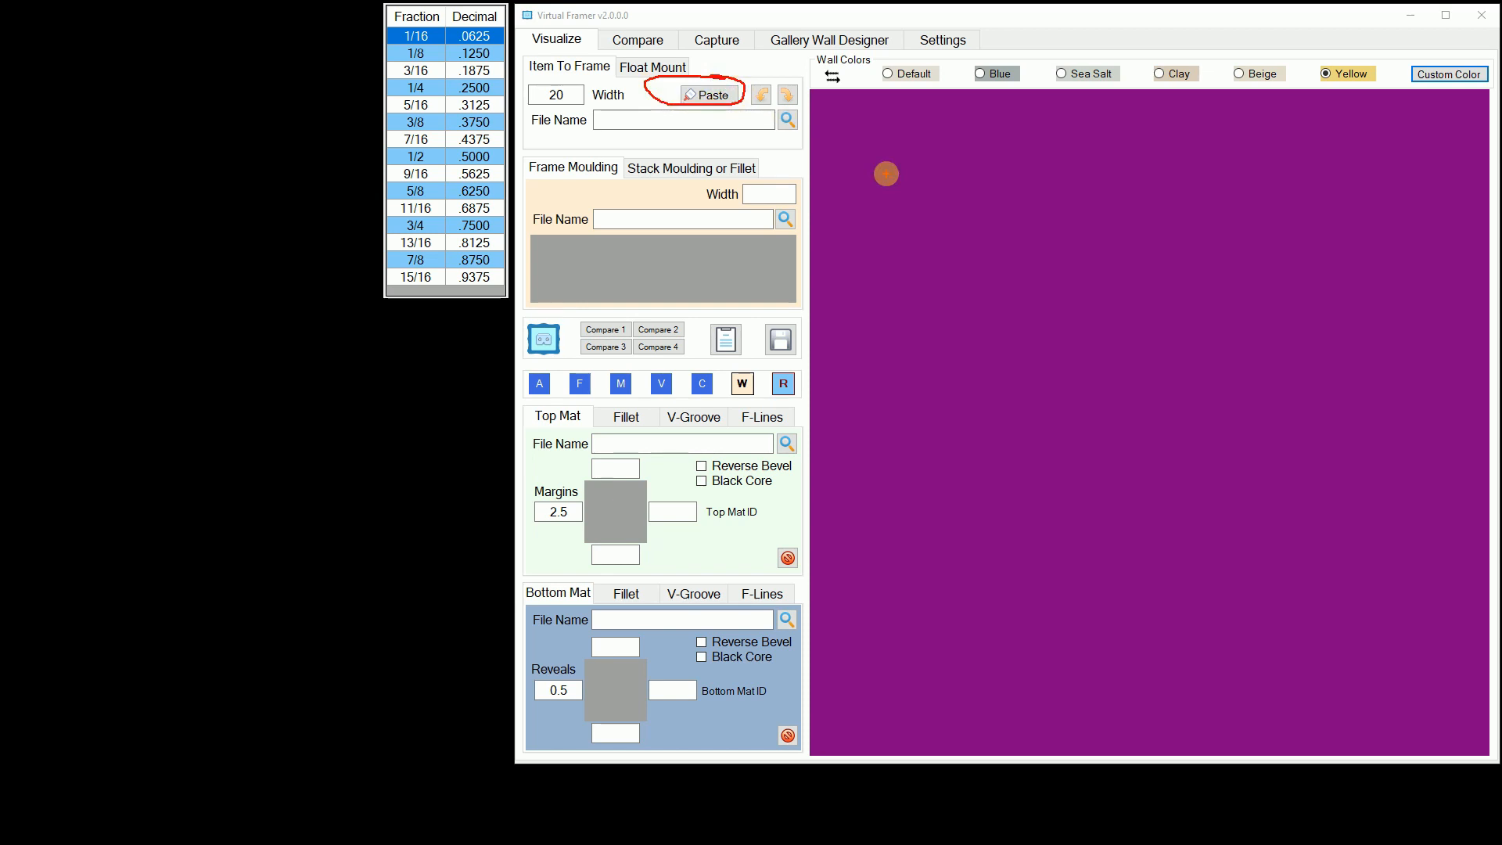
key("Escape")
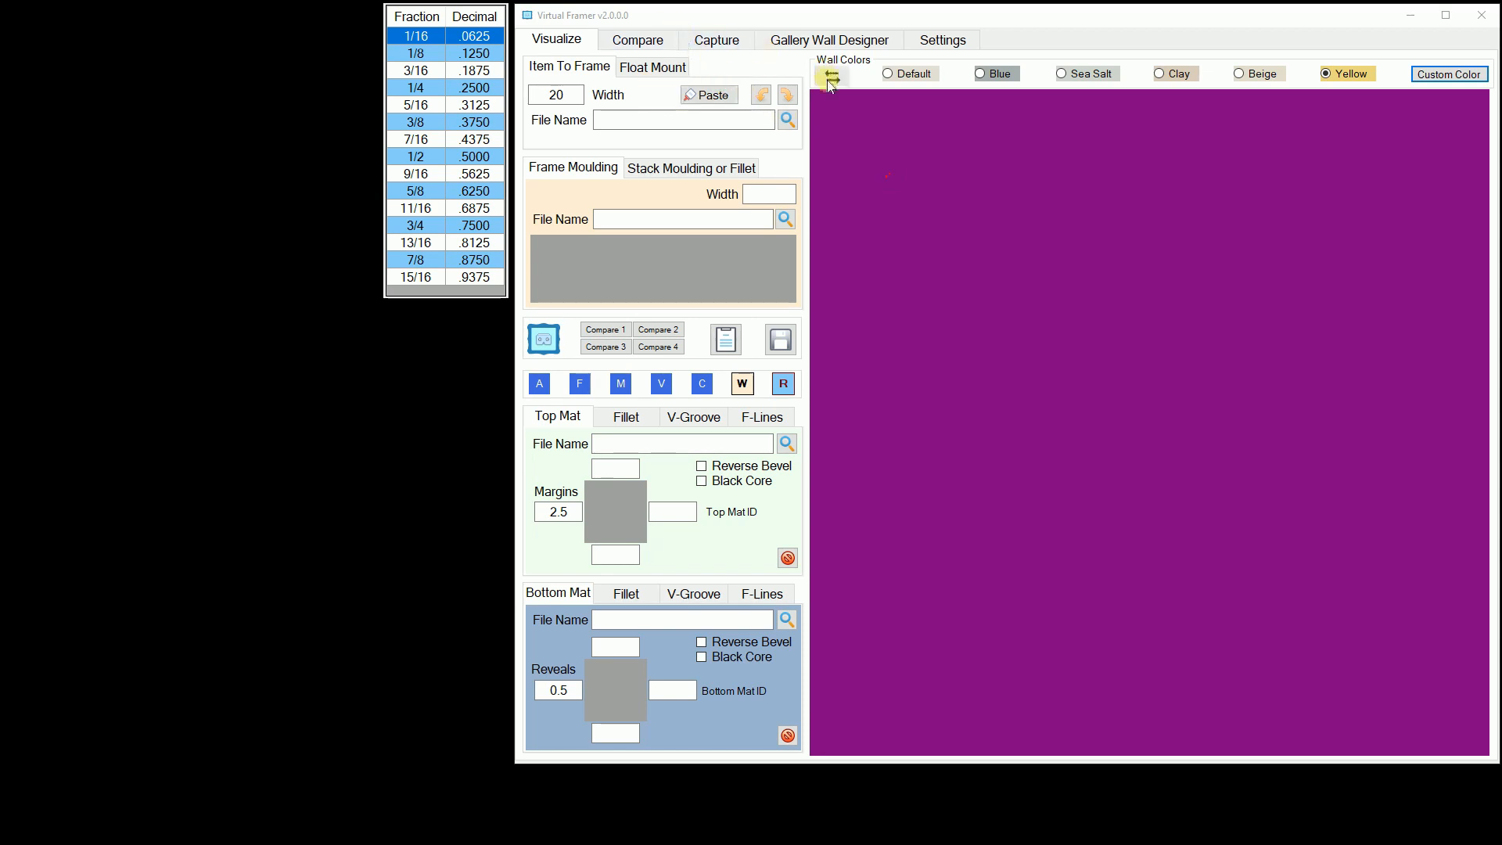
mouse_move(818, 100)
left_mouse_down()
mouse_move(763, 108)
mouse_move(782, 135)
mouse_move(816, 130)
mouse_move(811, 104)
left_mouse_up()
key("Escape")
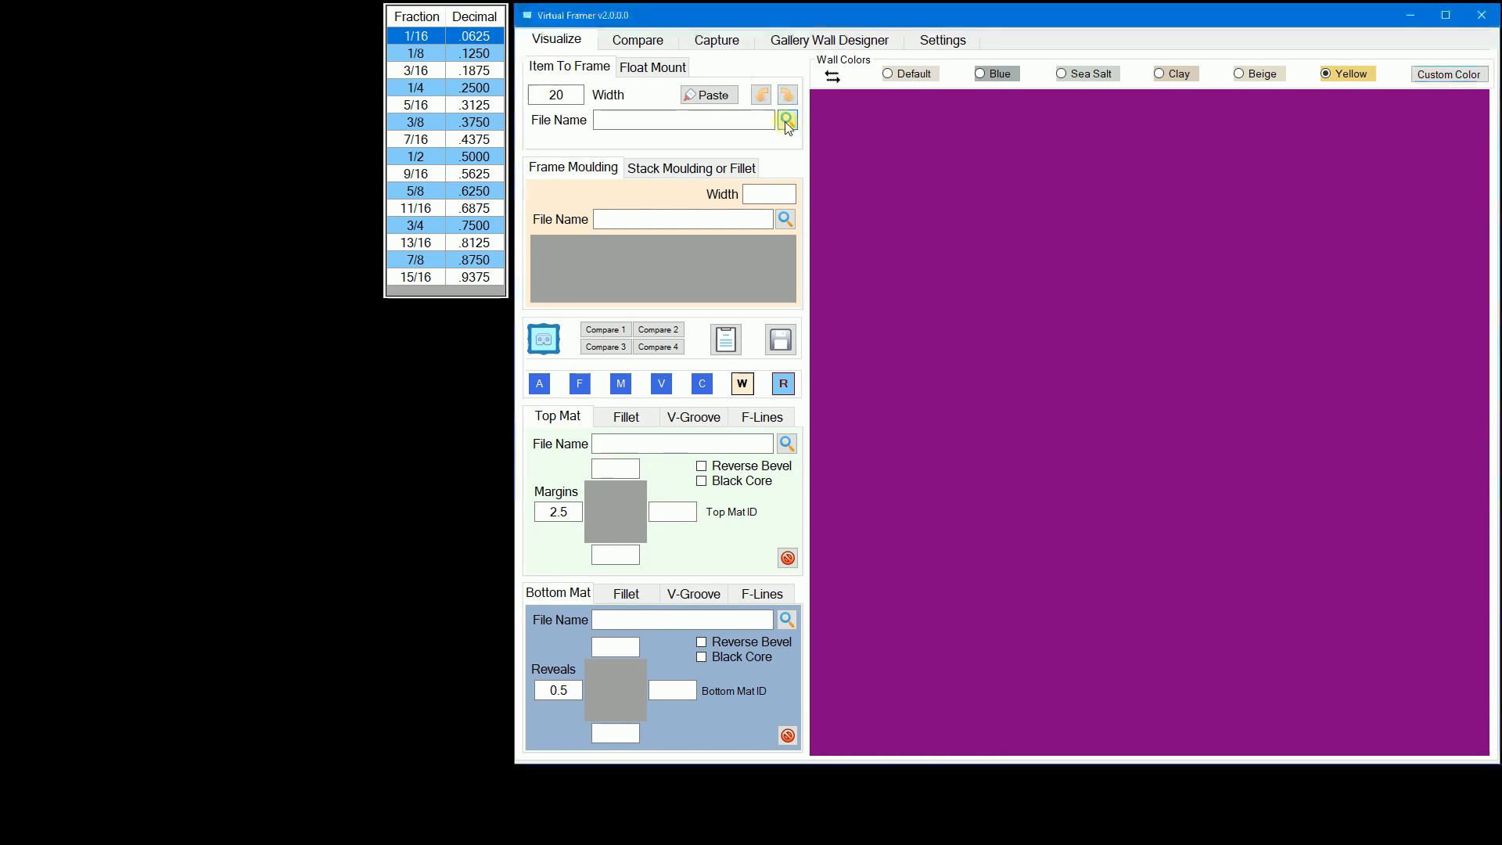
Step: Load the rabbit image F377D.jpg from the art folder as the item to frame
left_click(787, 120)
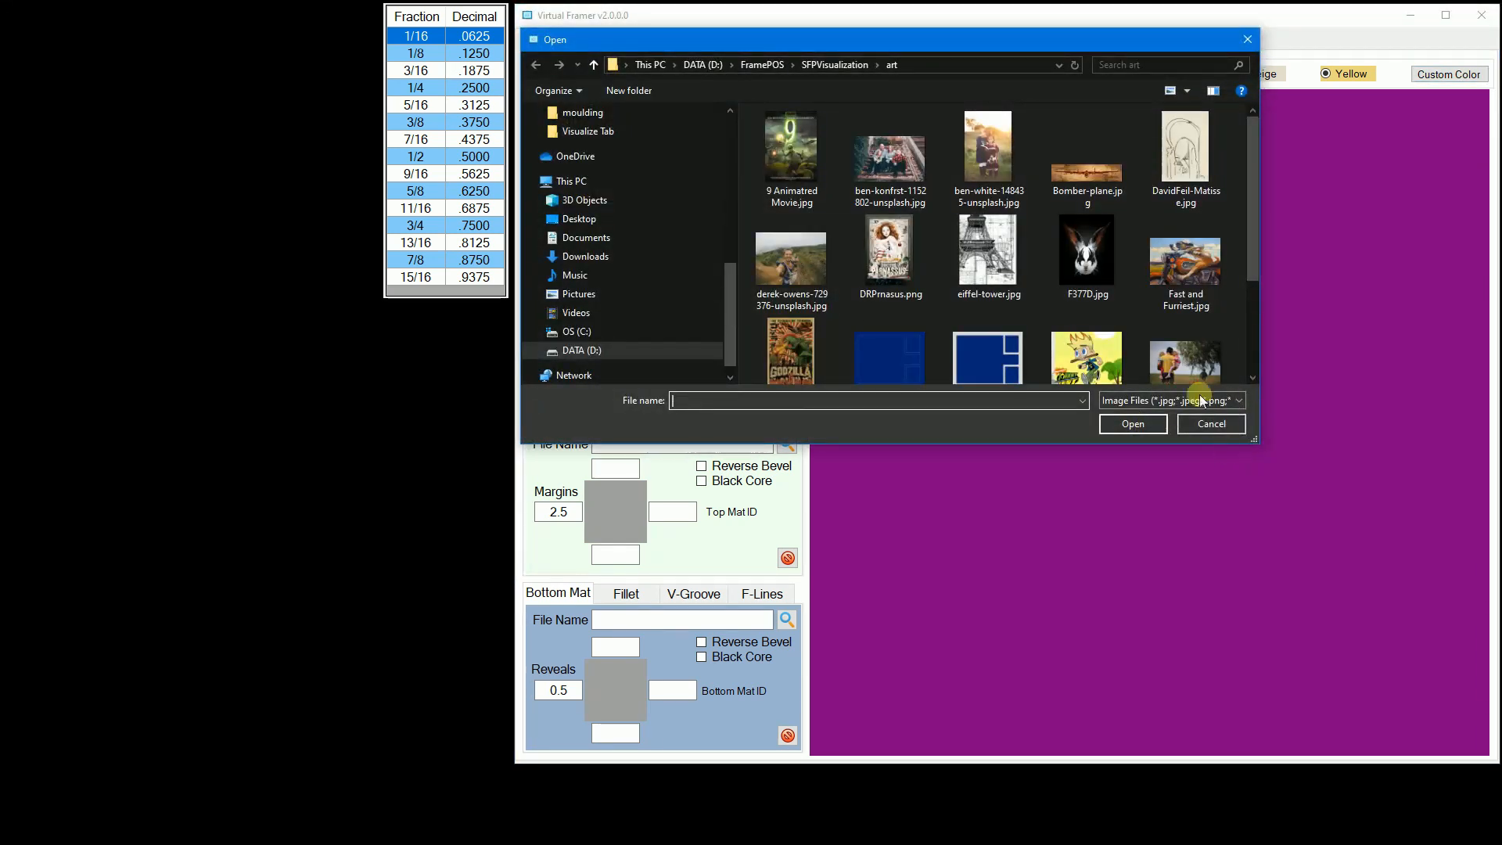
left_click(1096, 270)
left_click(1124, 424)
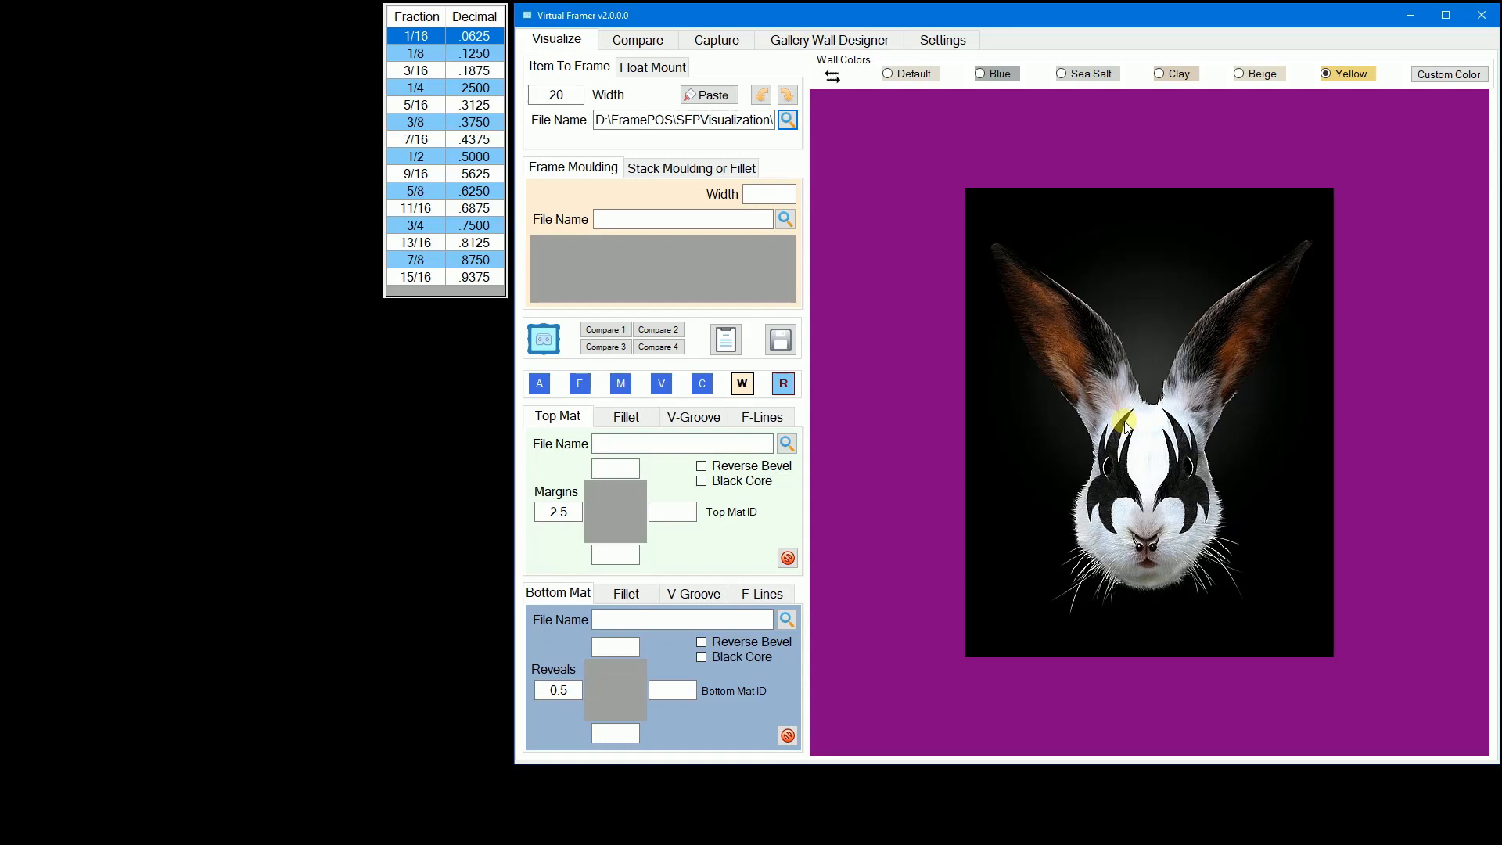
Step: Replace the item to frame with the photo of the family sitting on outdoor steps and set the wall color to Default
left_click(788, 122)
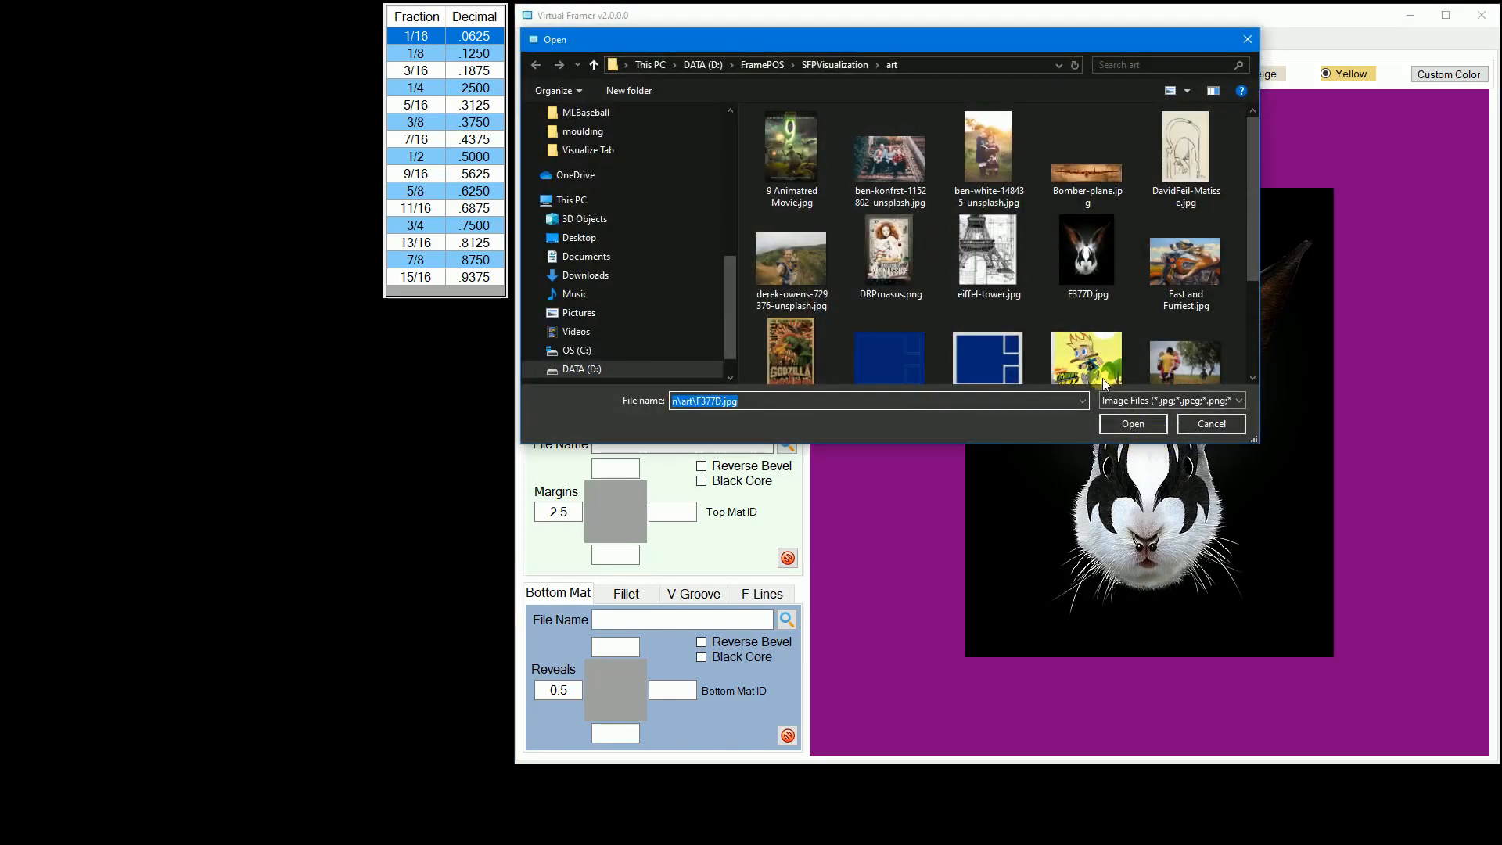
left_click(884, 169)
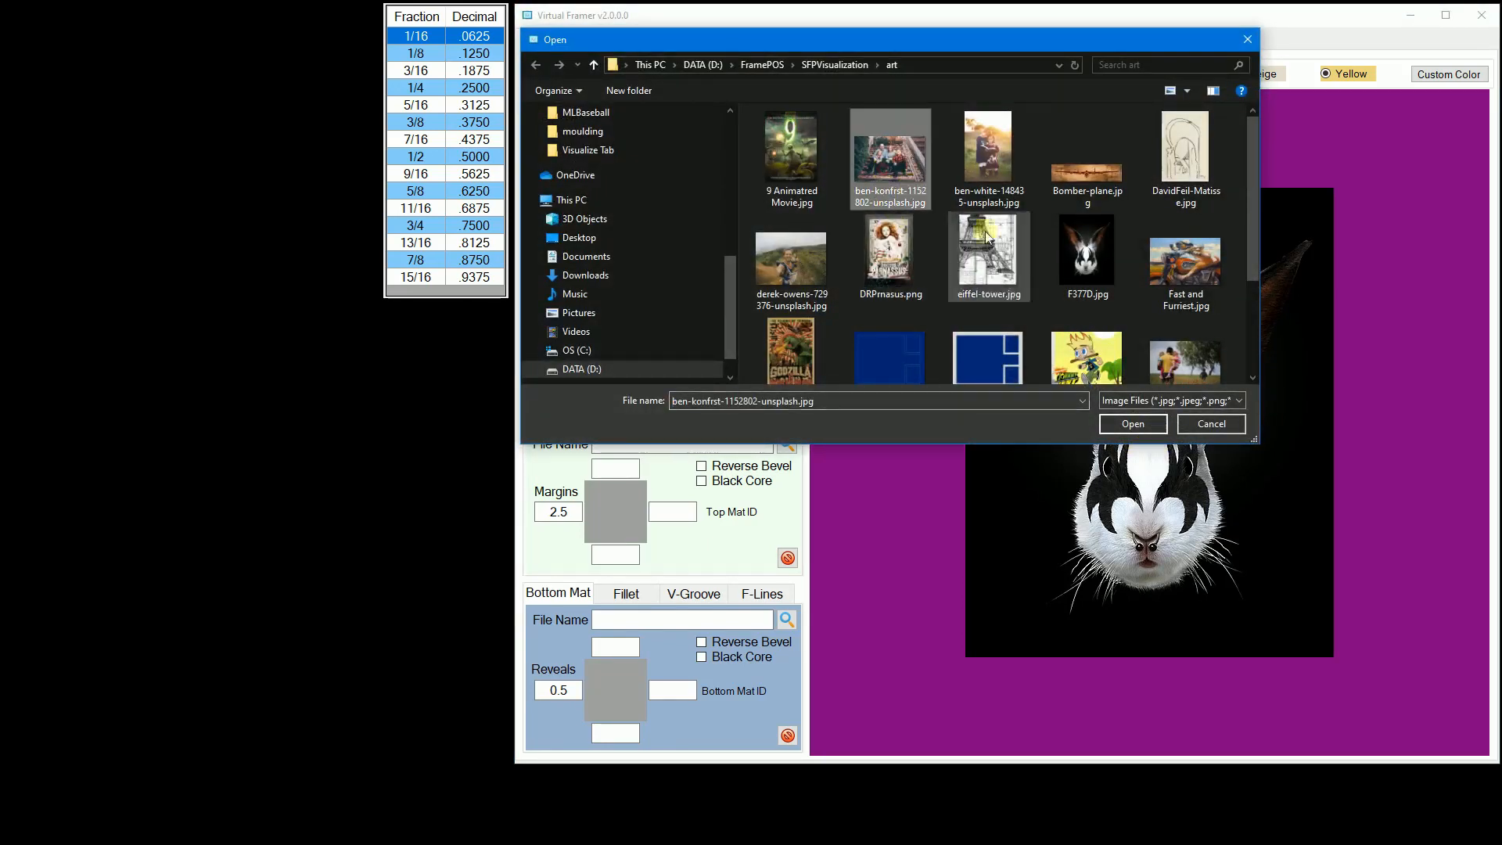
left_click(1128, 426)
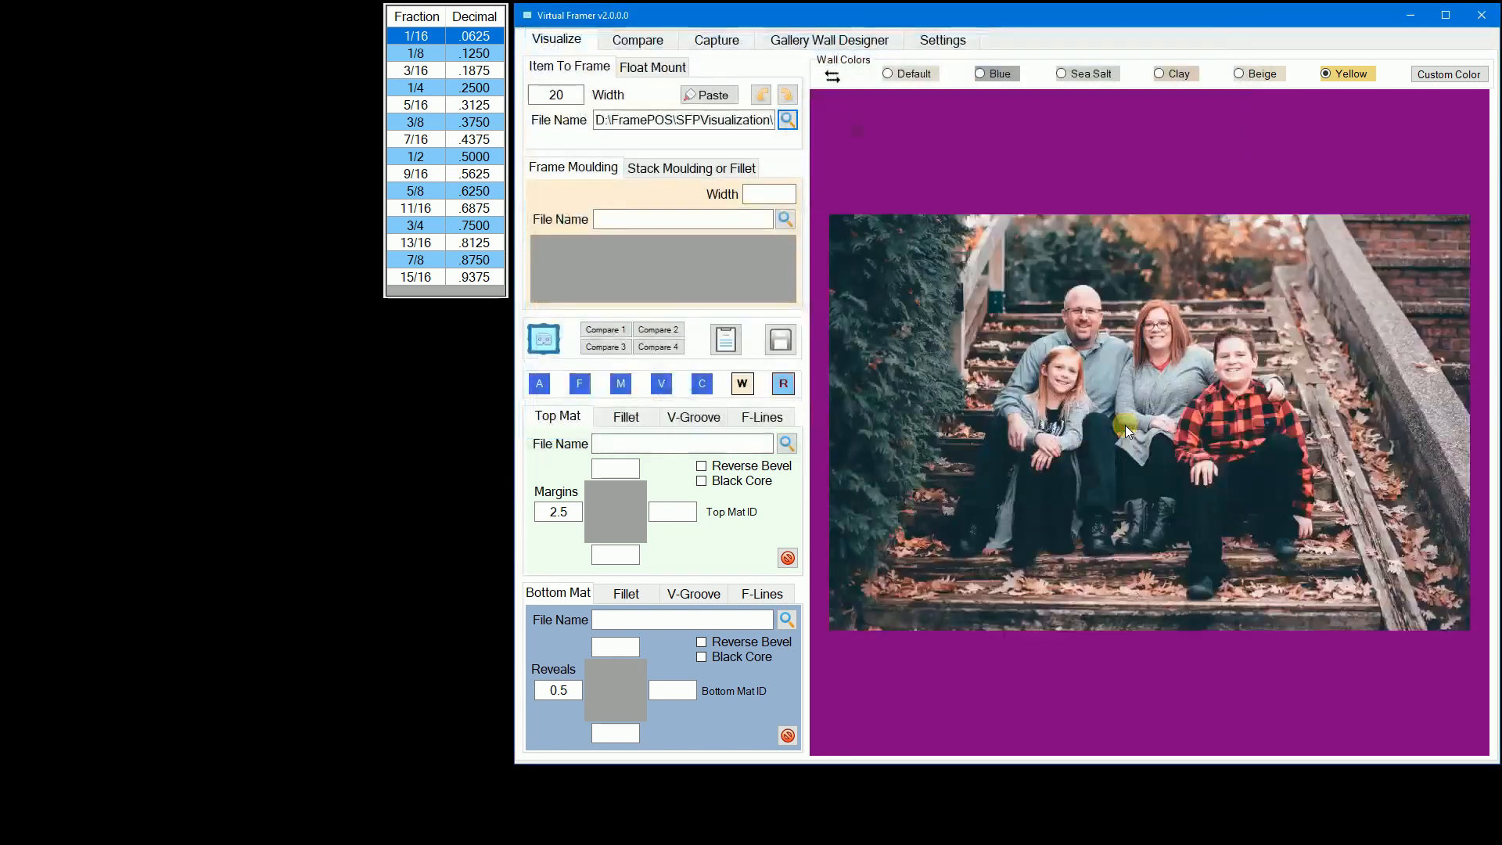
left_click(905, 74)
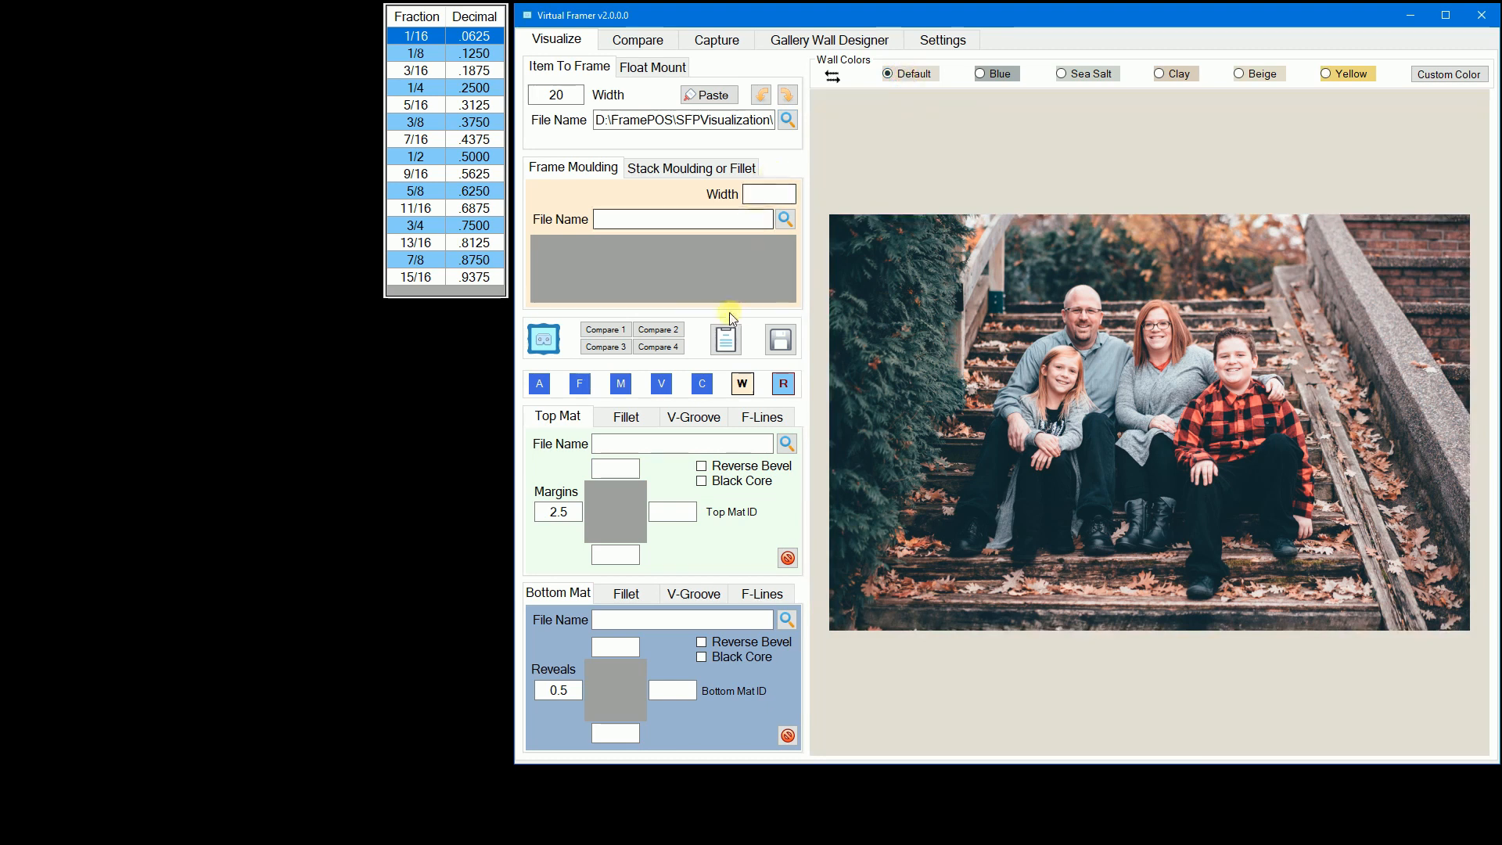
Step: Open the art folder and load the beach family photo, SharpeiCoBathSoap.png, the hiking selfie and finally 9 Animatred Movie.jpg as the item to frame
left_click(540, 384)
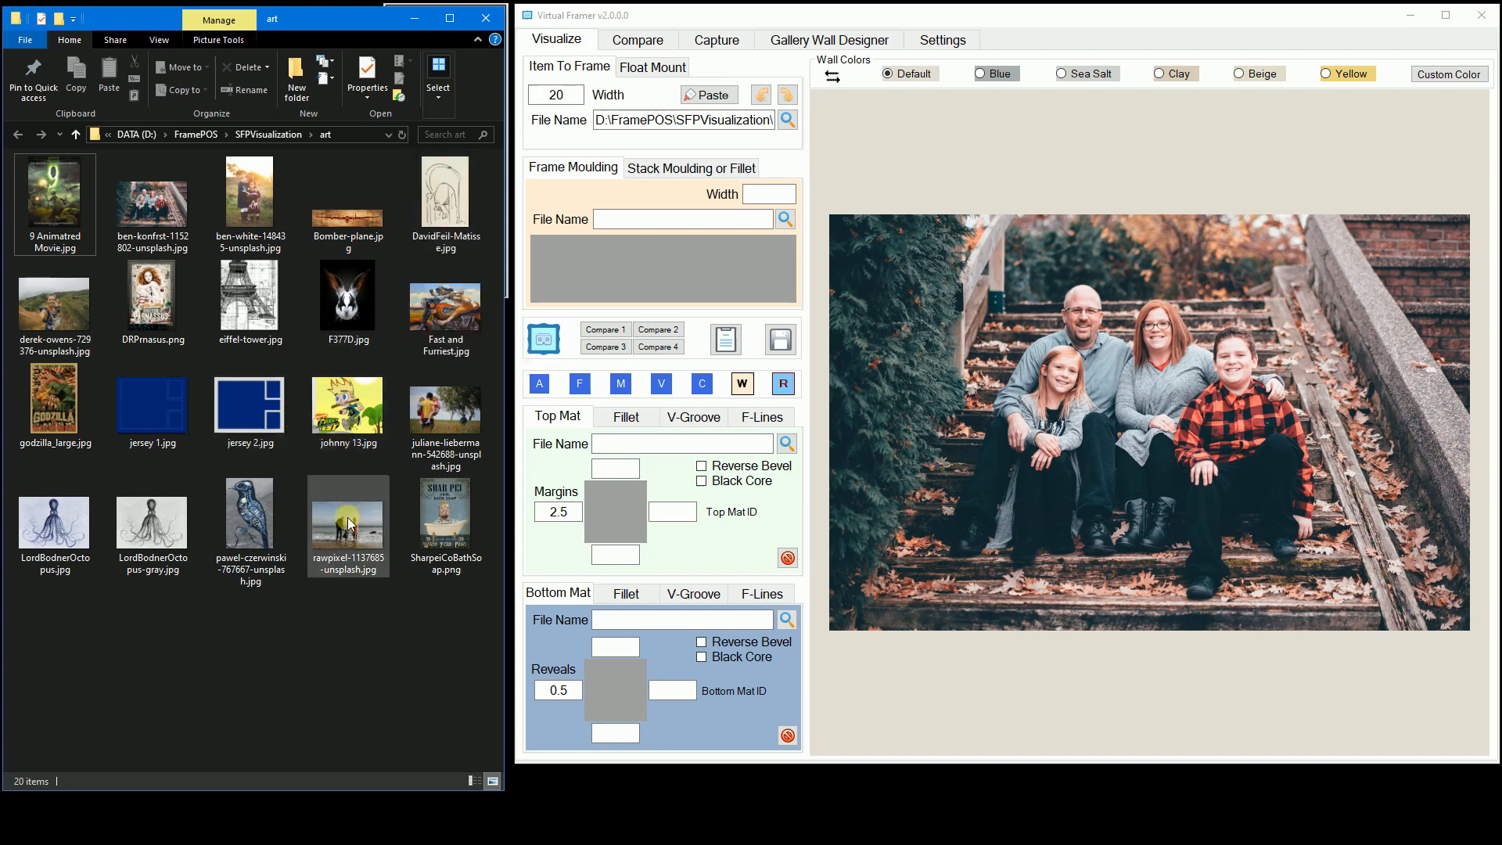
left_click_drag(349, 524, 1073, 413)
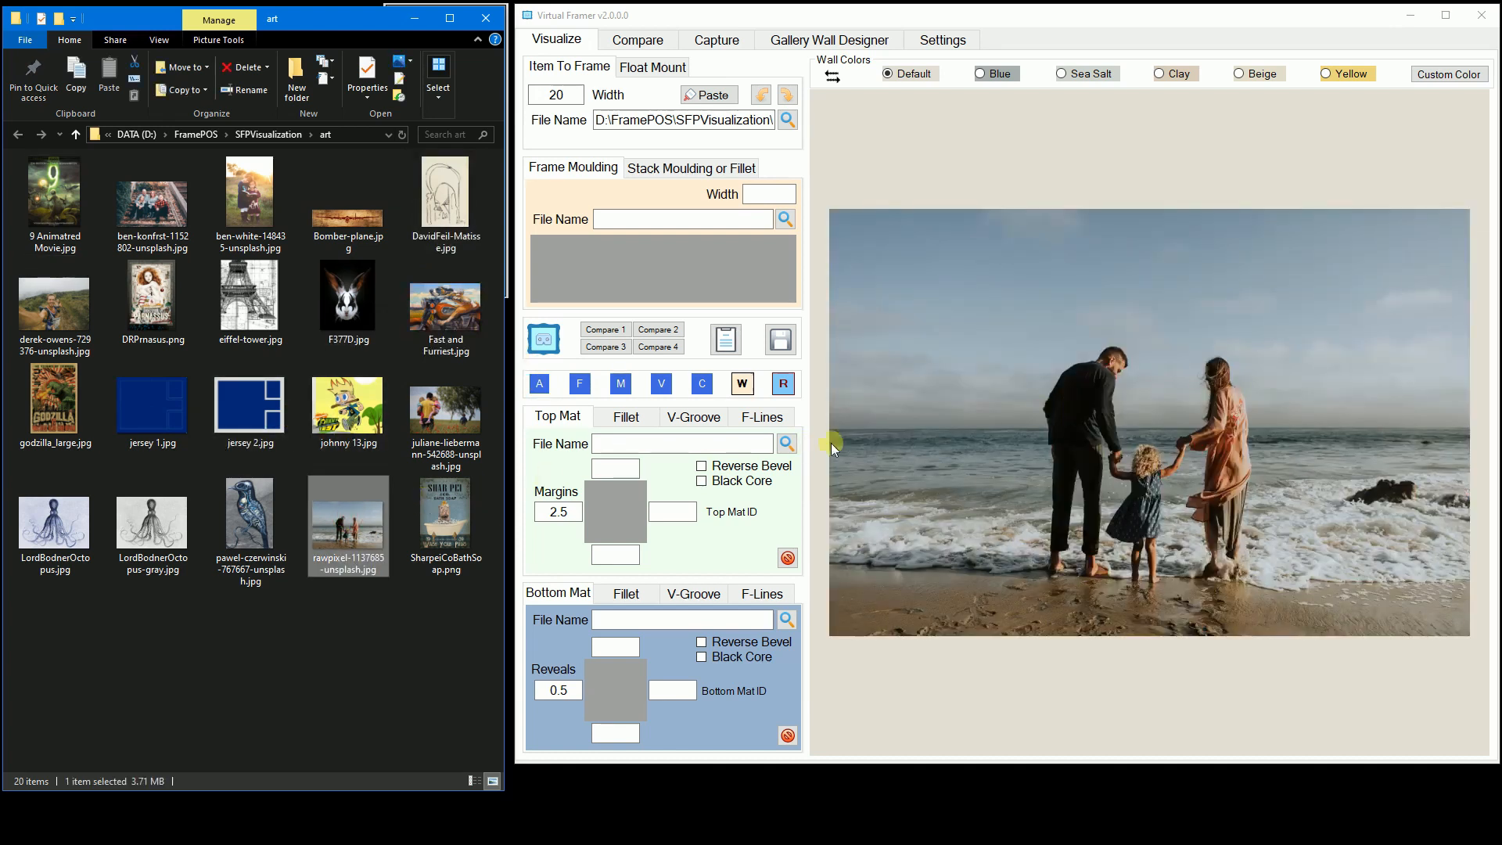
left_click_drag(448, 510, 1054, 400)
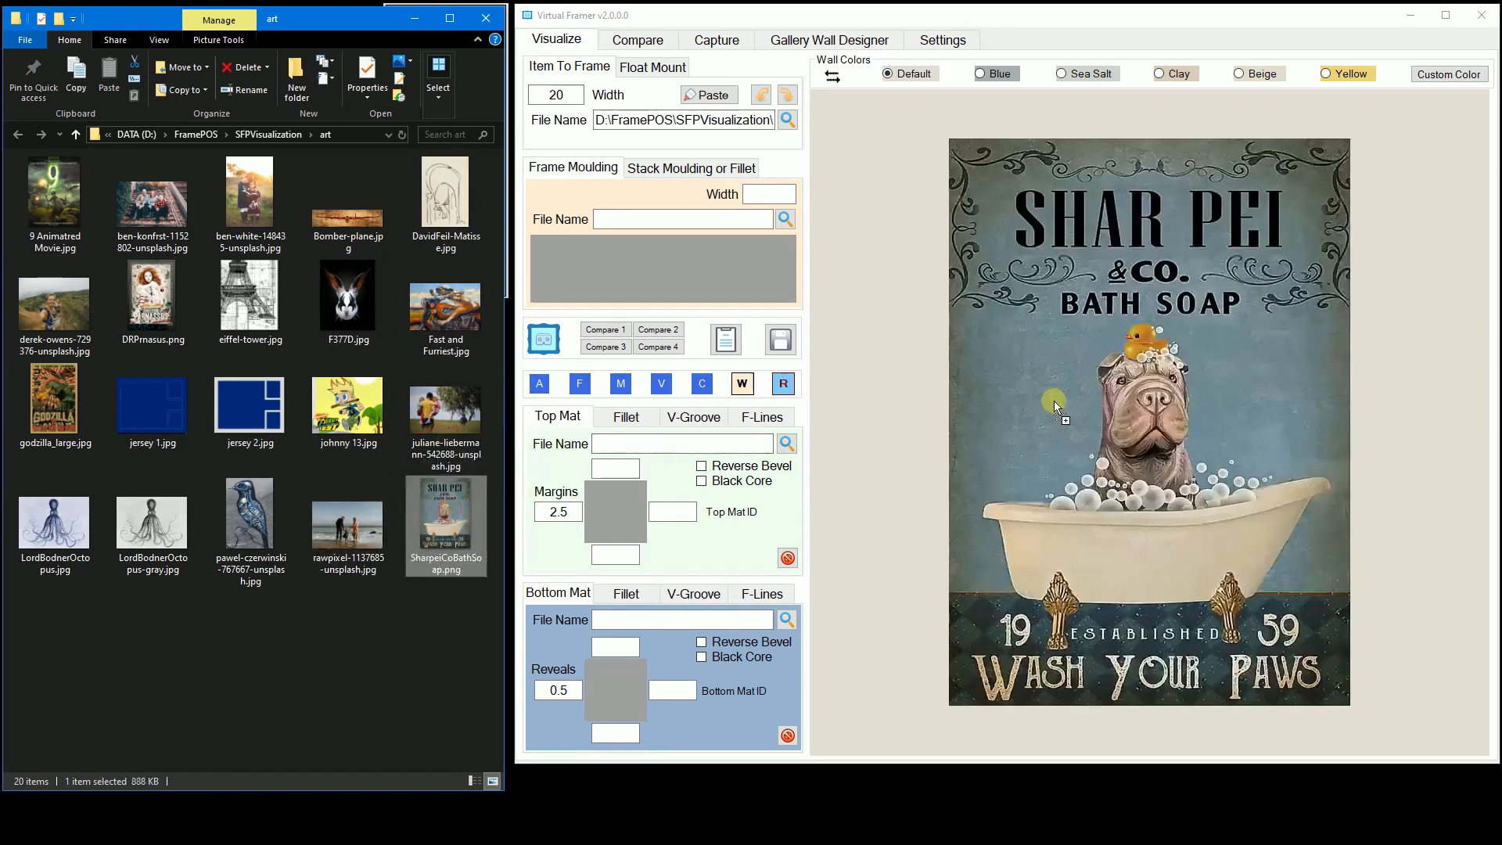
left_click_drag(79, 316, 1089, 359)
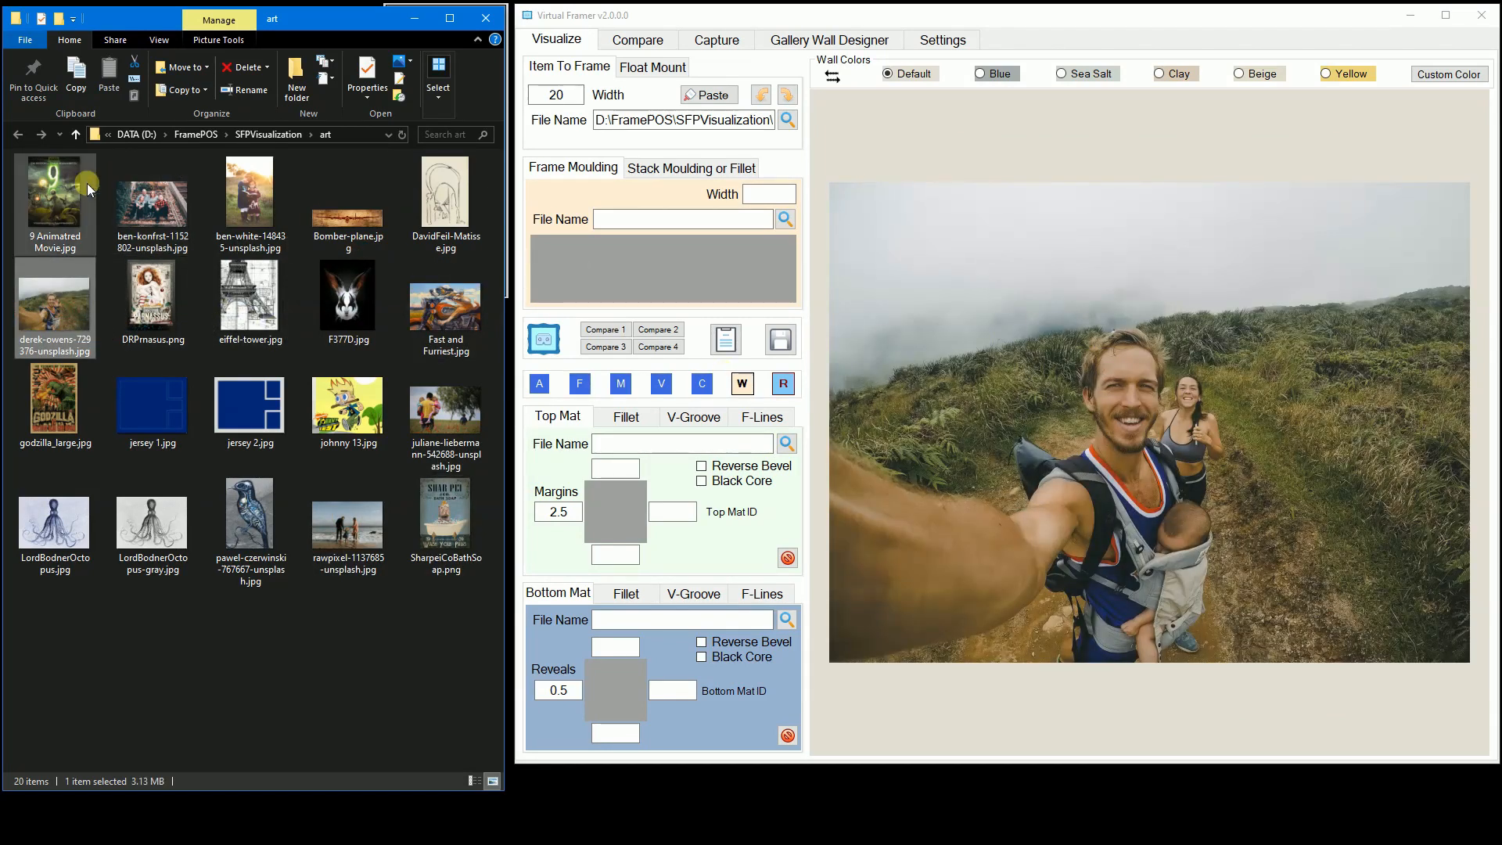
left_click_drag(87, 183, 1059, 339)
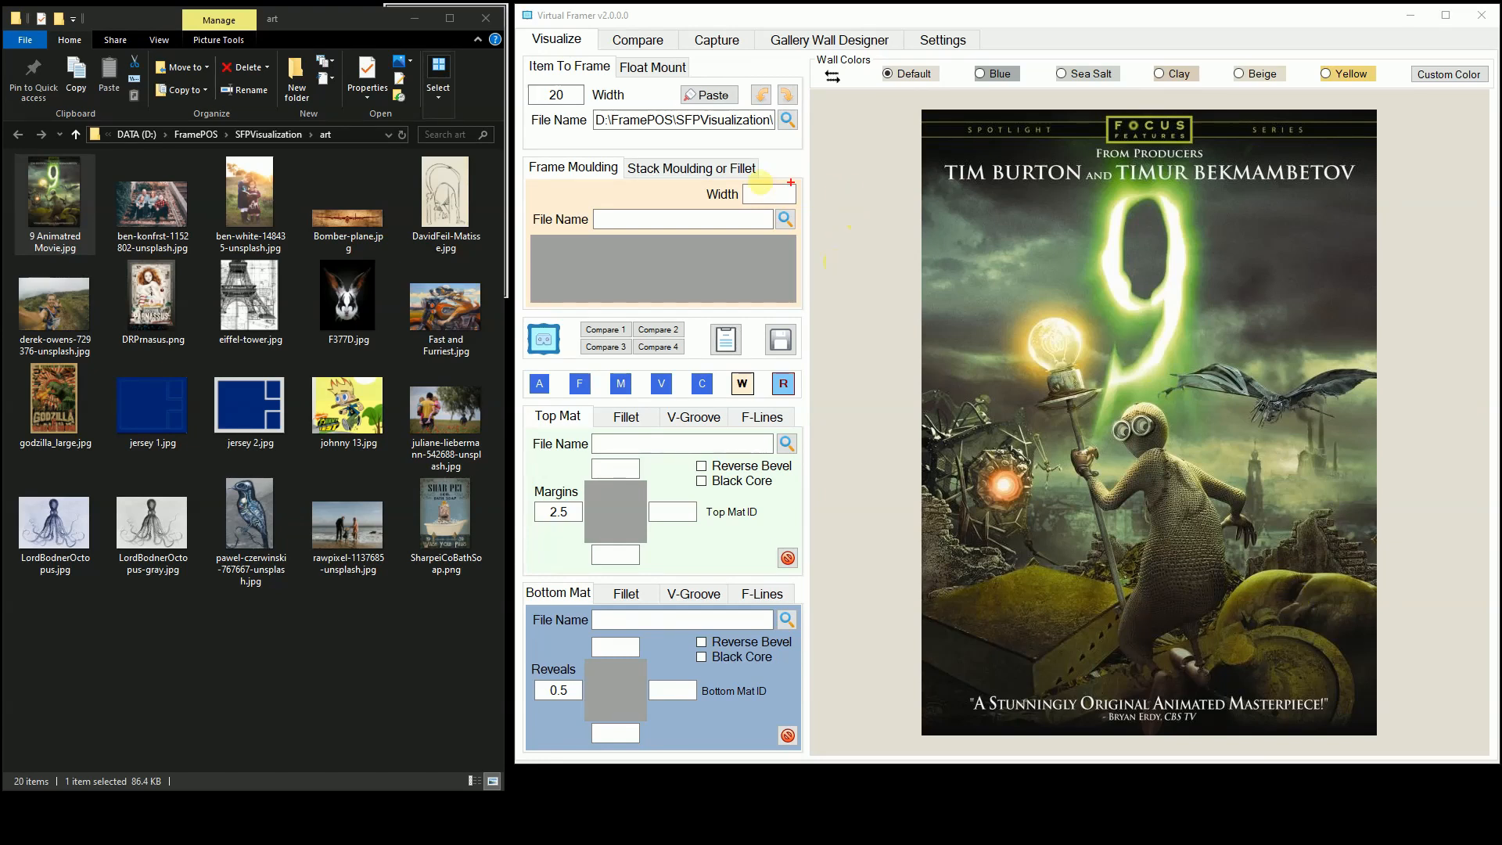
mouse_move(671, 148)
left_mouse_down()
mouse_move(531, 144)
mouse_move(507, 187)
mouse_move(532, 321)
mouse_move(757, 314)
mouse_move(841, 276)
mouse_move(831, 202)
mouse_move(785, 162)
mouse_move(629, 144)
left_mouse_up()
mouse_move(792, 201)
left_mouse_down()
mouse_move(757, 222)
mouse_move(809, 233)
mouse_move(794, 202)
left_mouse_up()
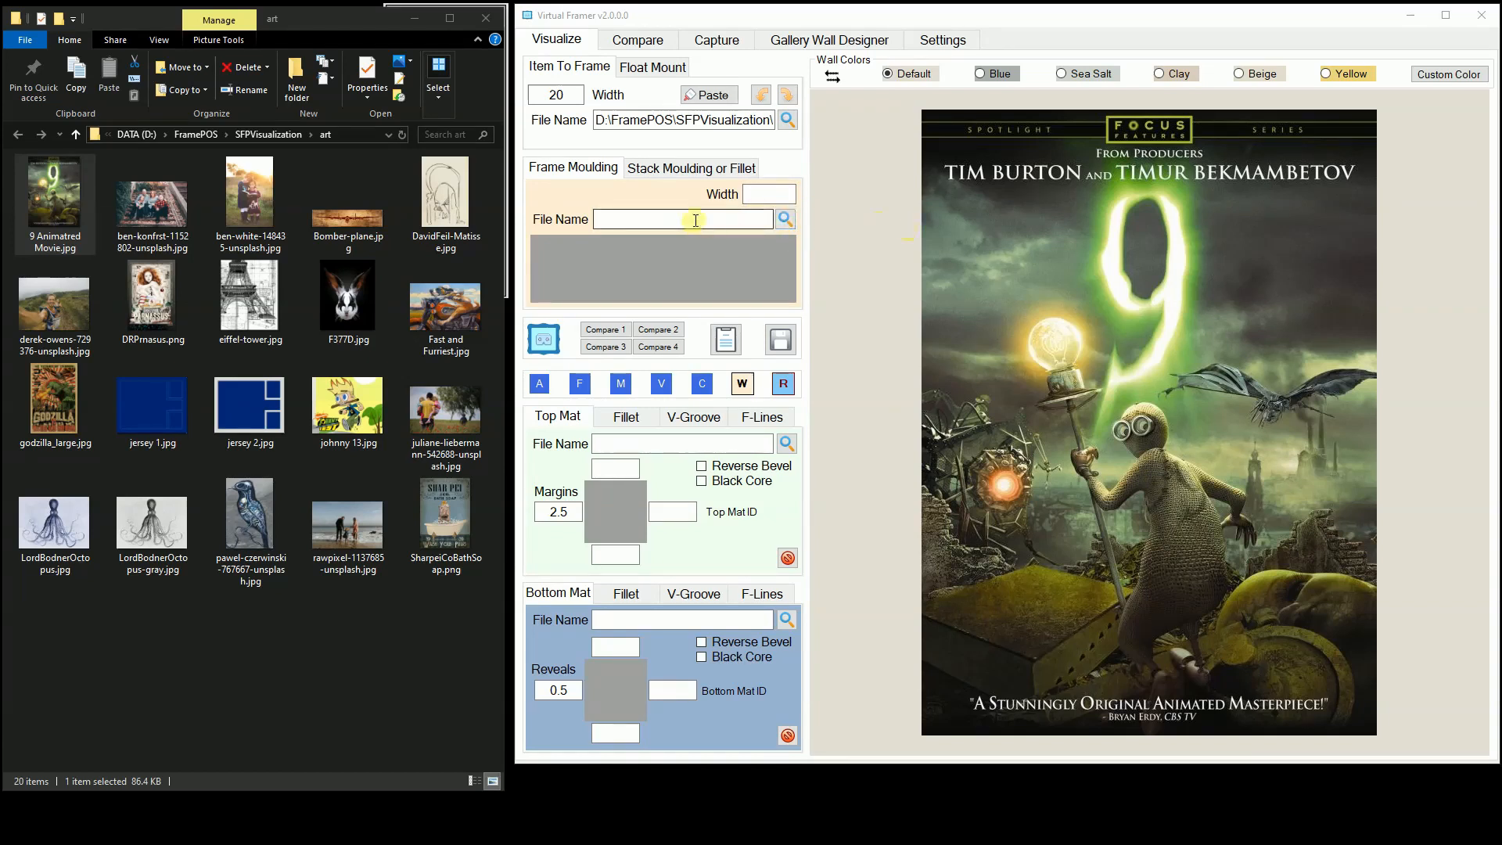
Step: Frame the movie poster with the ornate gold moulding LJ93028~2-875.png from the moulding folder
left_click(785, 219)
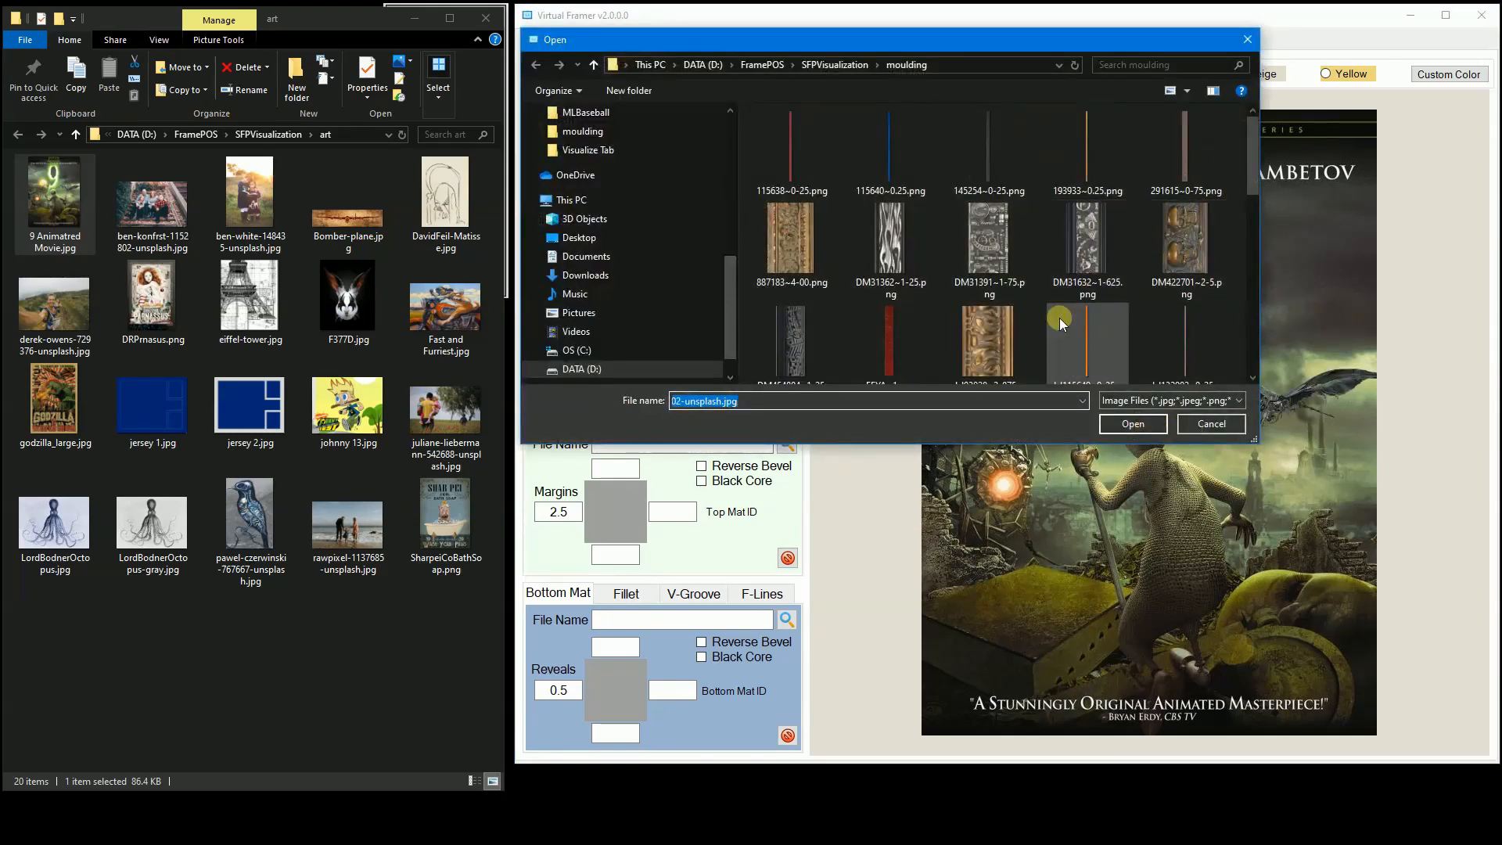
left_click(988, 344)
left_click(1119, 424)
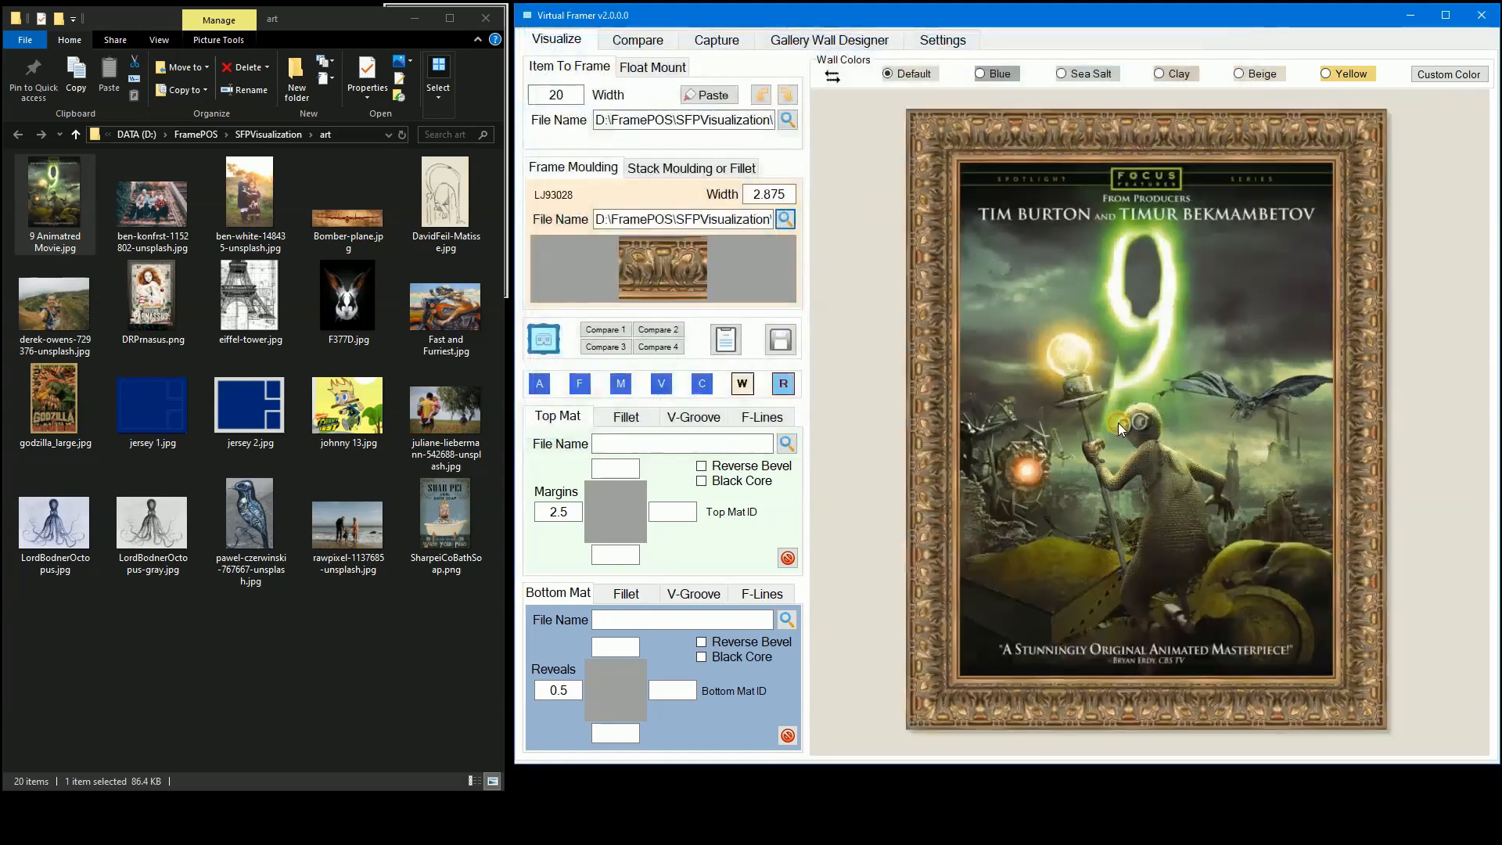
Step: Replace the poster's frame moulding with lj645301~2-75.png from the moulding folder
left_click(786, 219)
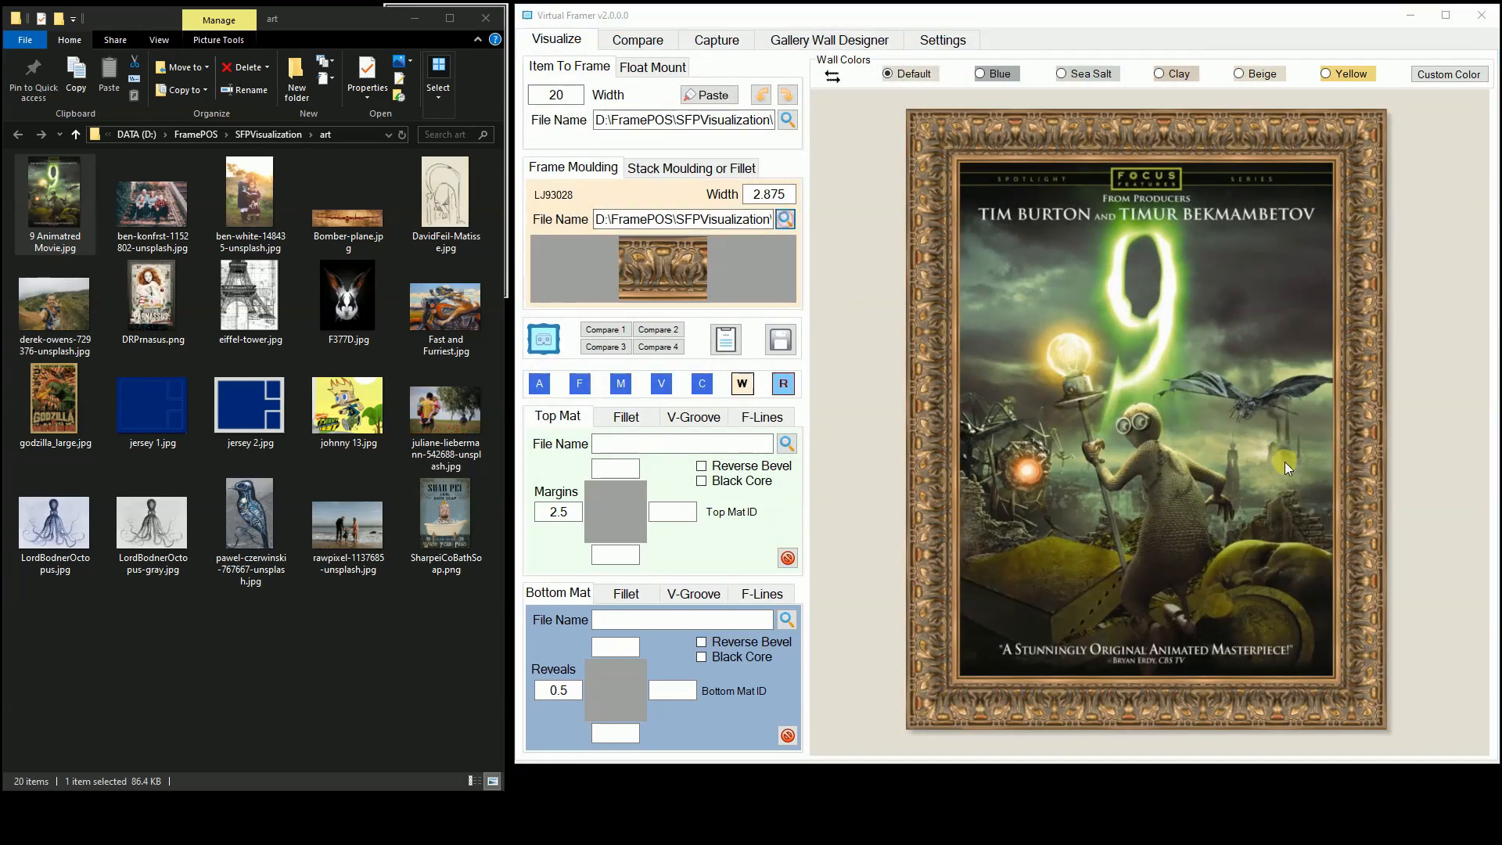
scroll(1120, 325, "down", 3)
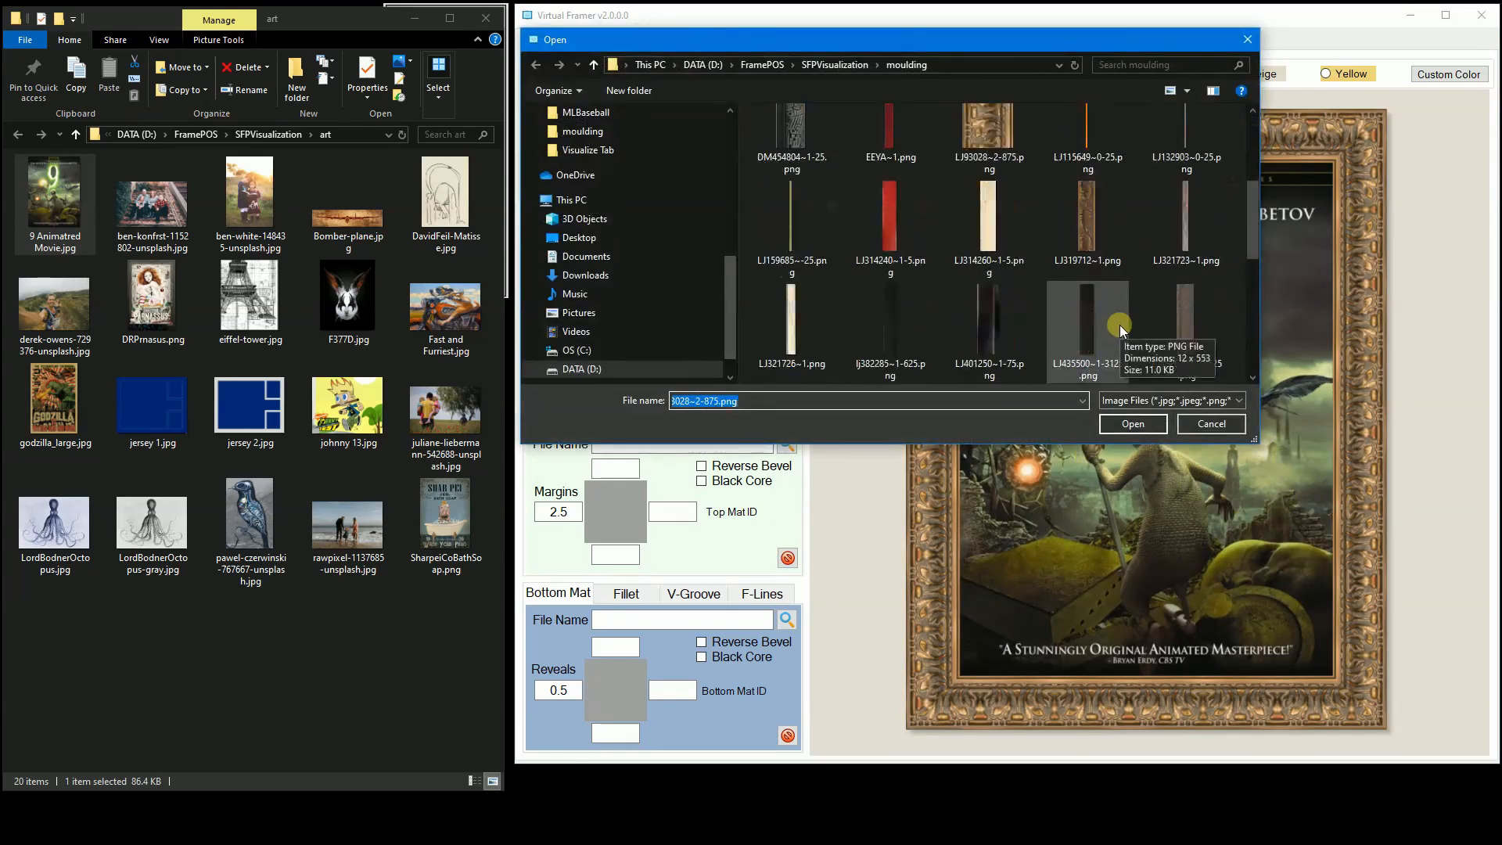
left_click(1182, 316)
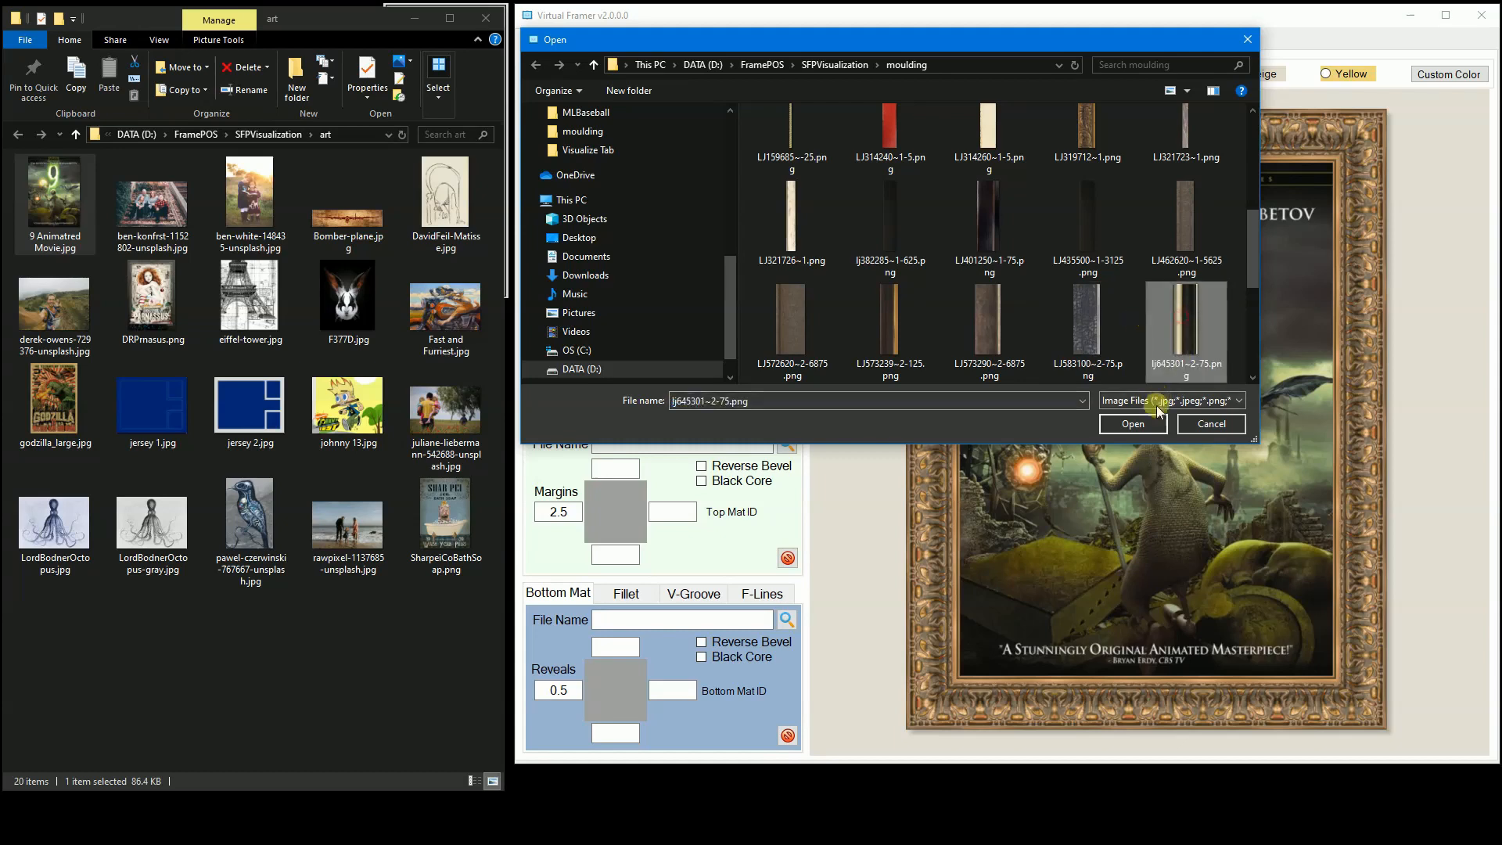
left_click(1135, 423)
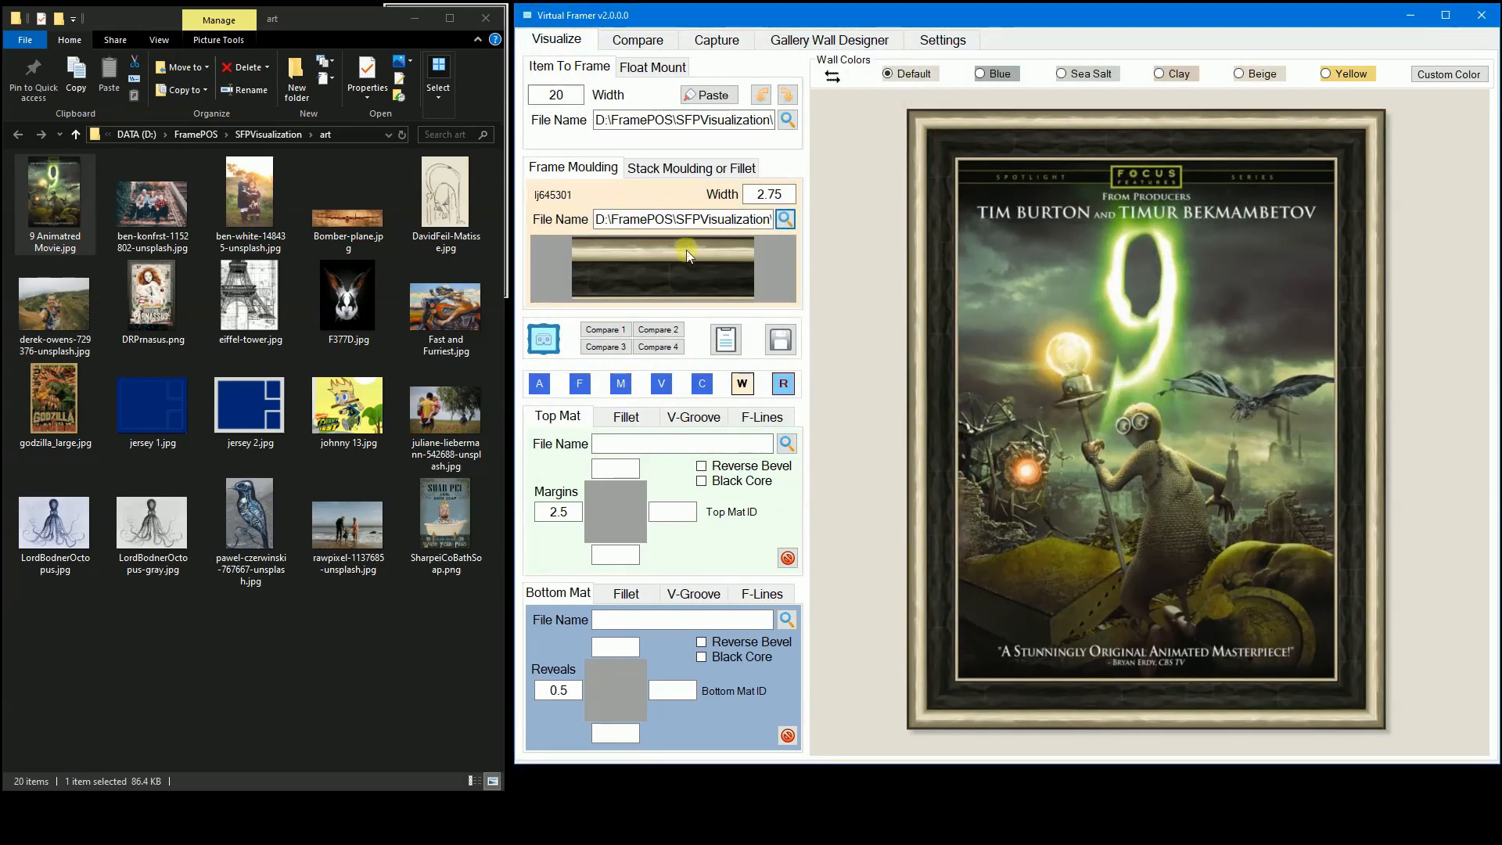
Step: Try mouldings LJ314260~1-5.png and LJ401250~1-75.png from the moulding folder on the poster, finishing with LJ573290~2-6875.png as the frame
left_click(580, 385)
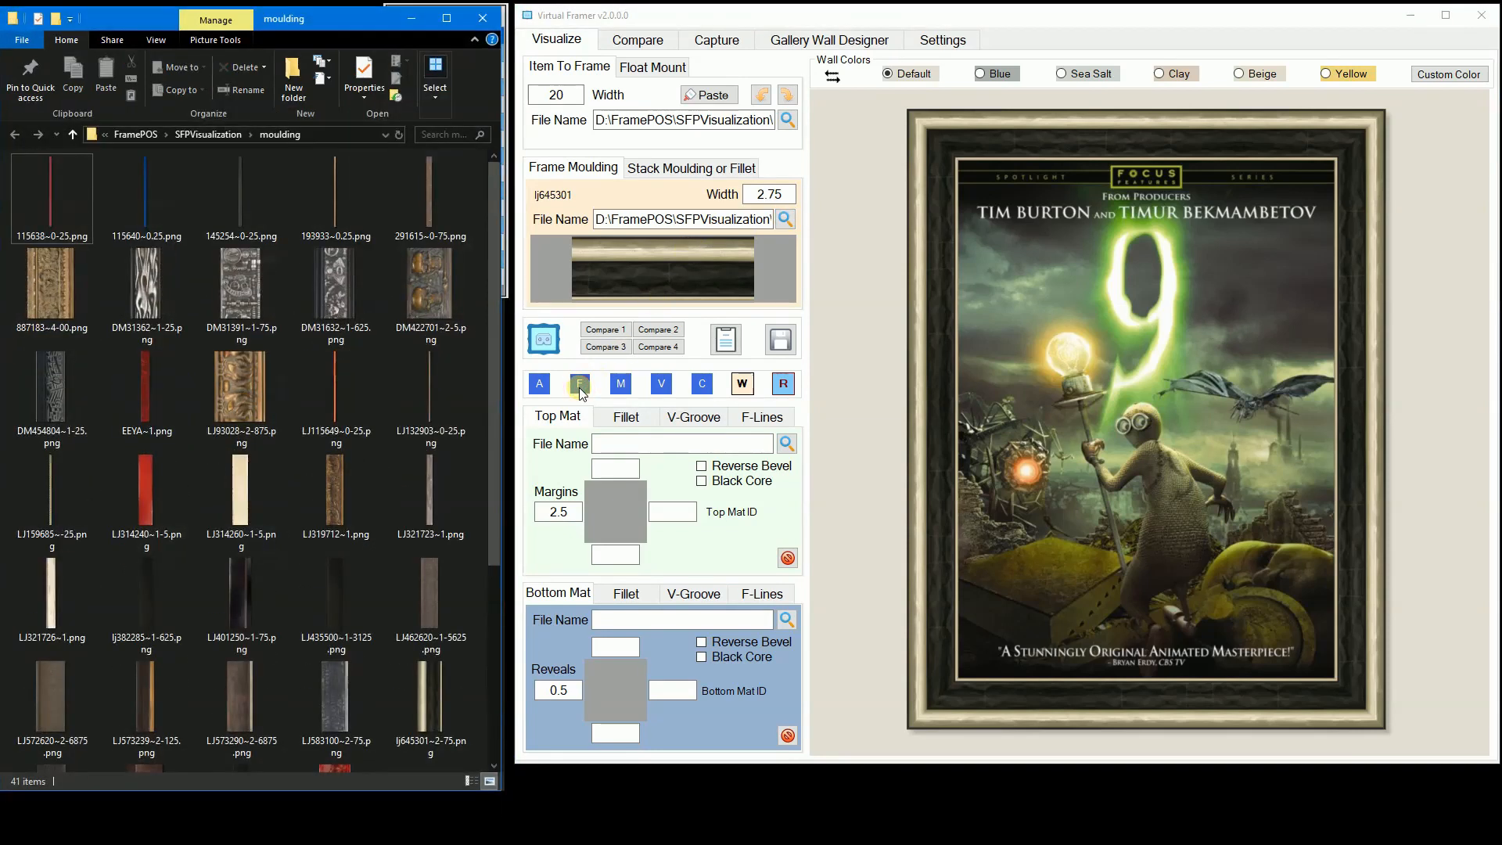
left_click_drag(237, 499, 954, 359)
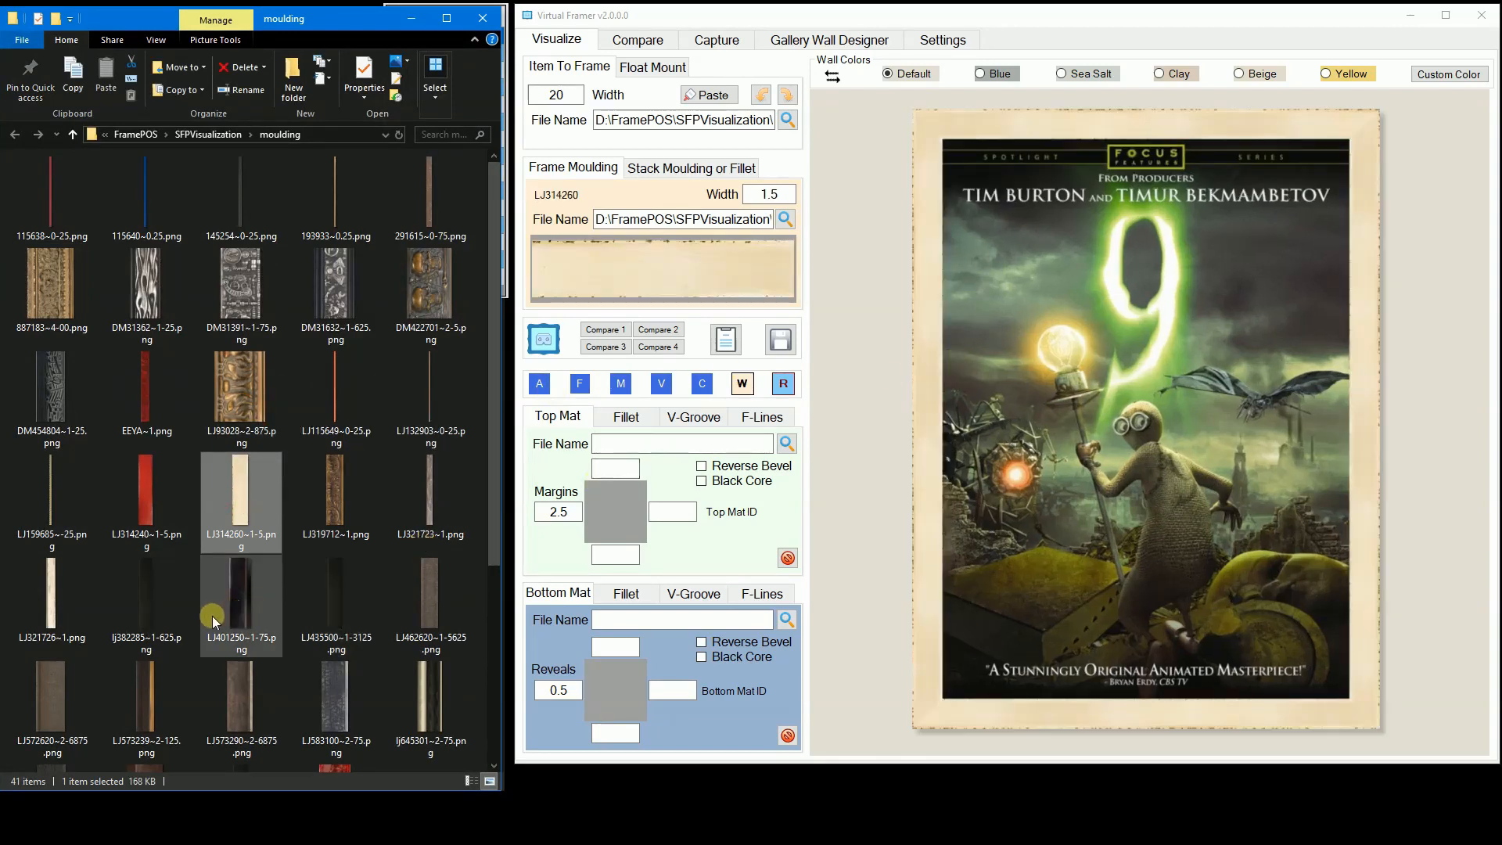
left_click_drag(212, 618, 1008, 509)
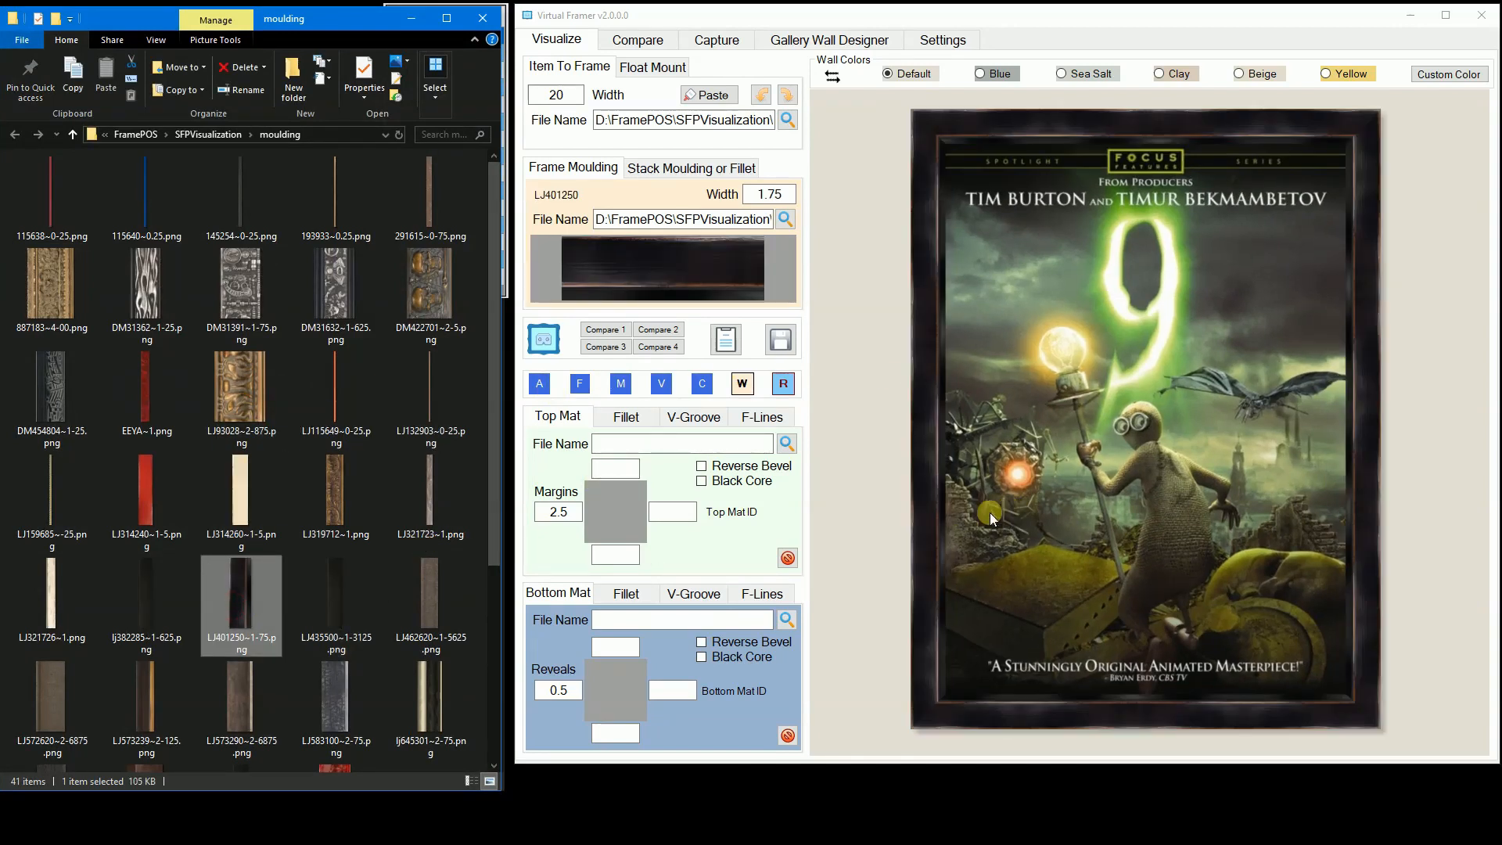
left_click_drag(235, 709, 651, 269)
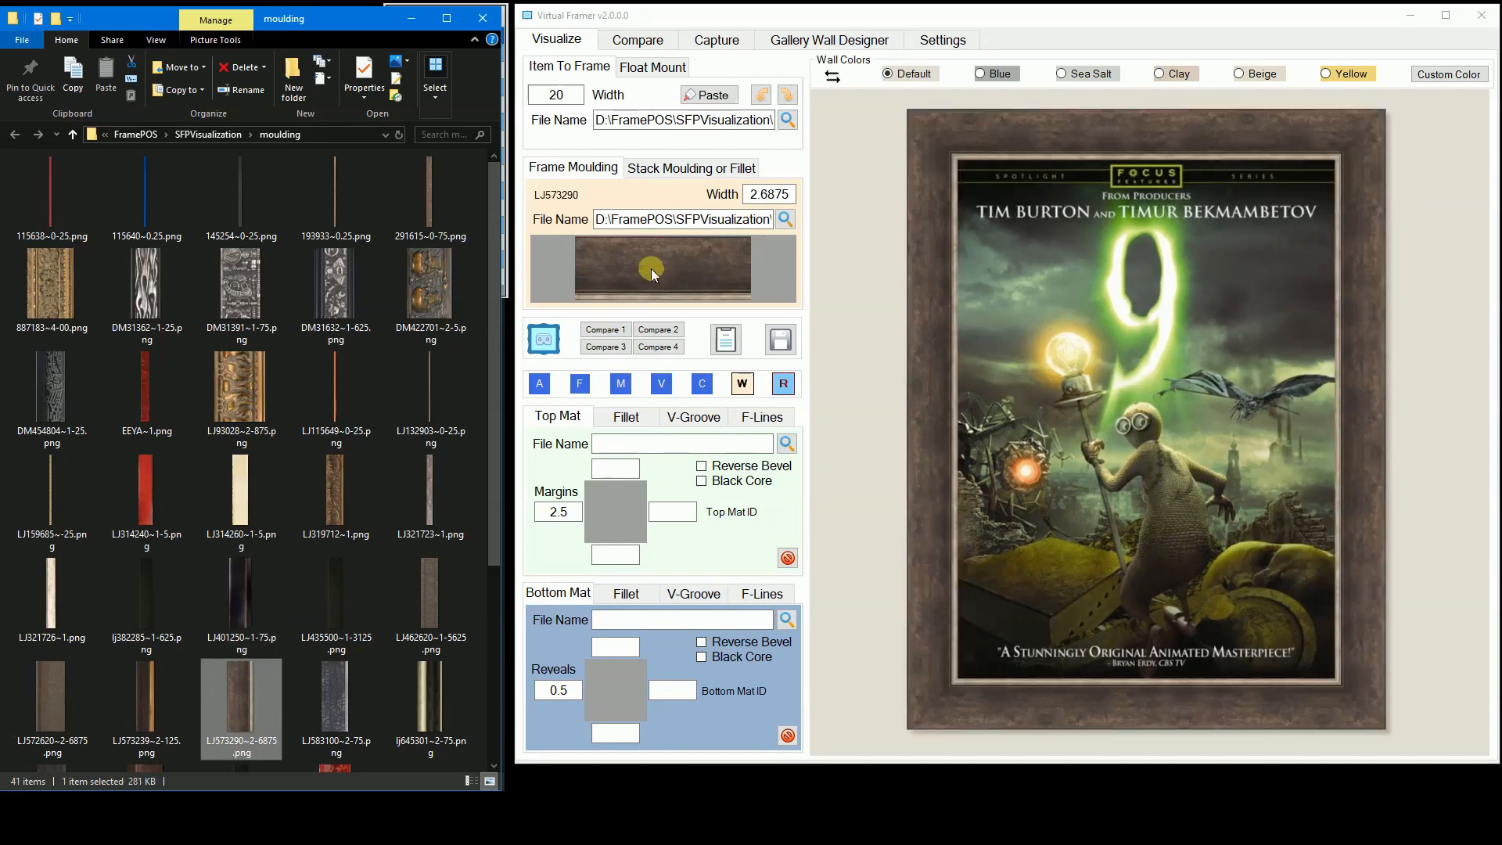
Step: Add 193933~0.25.png from the moulding folder as a fillet inside the poster's frame
mouse_move(749, 143)
left_mouse_down()
mouse_move(631, 144)
mouse_move(612, 180)
mouse_move(770, 182)
mouse_move(778, 164)
mouse_move(714, 140)
left_mouse_up()
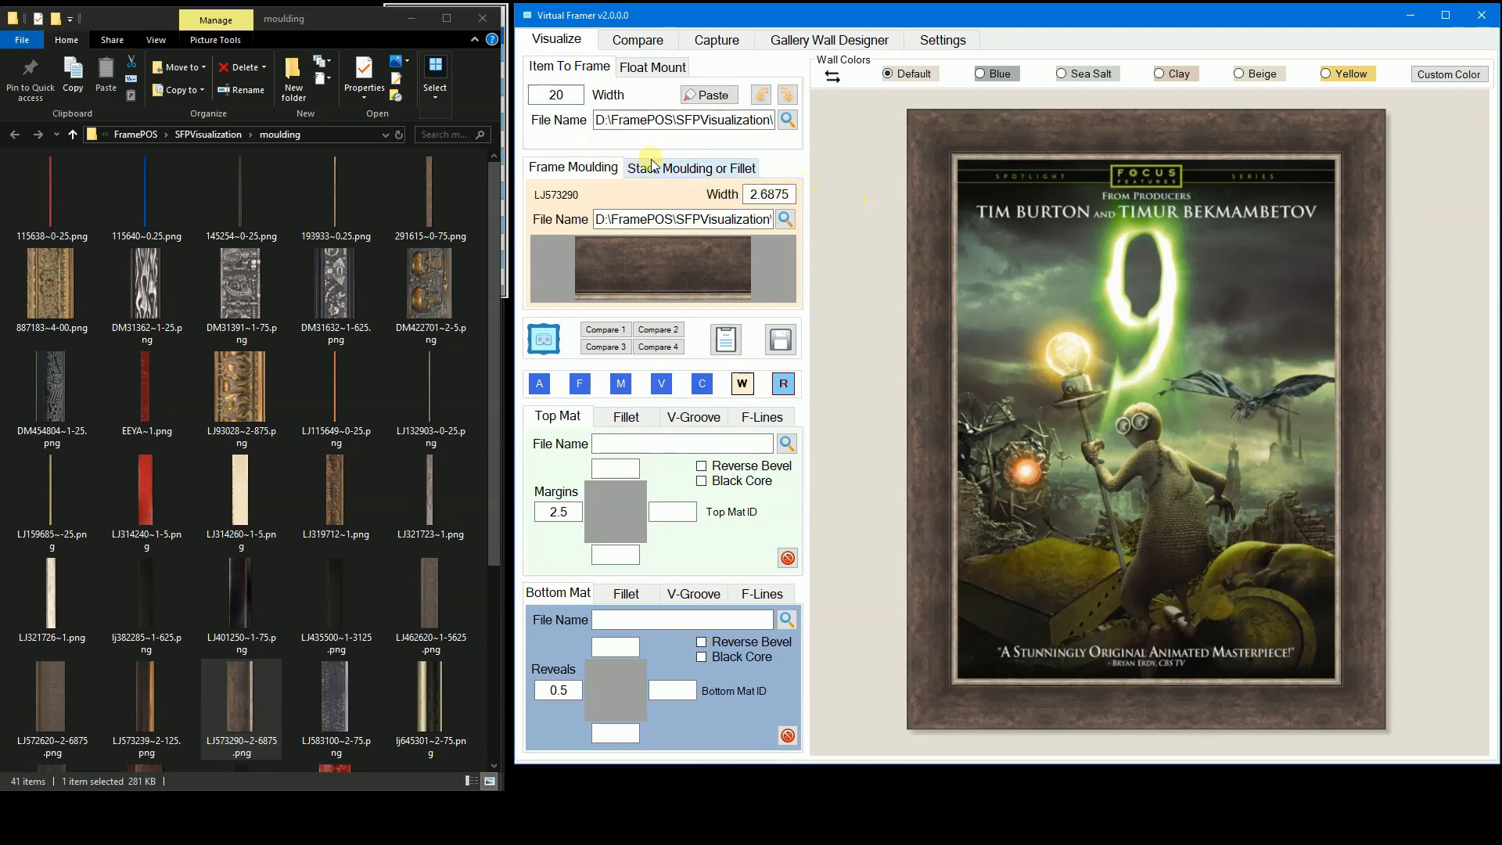
left_click(676, 167)
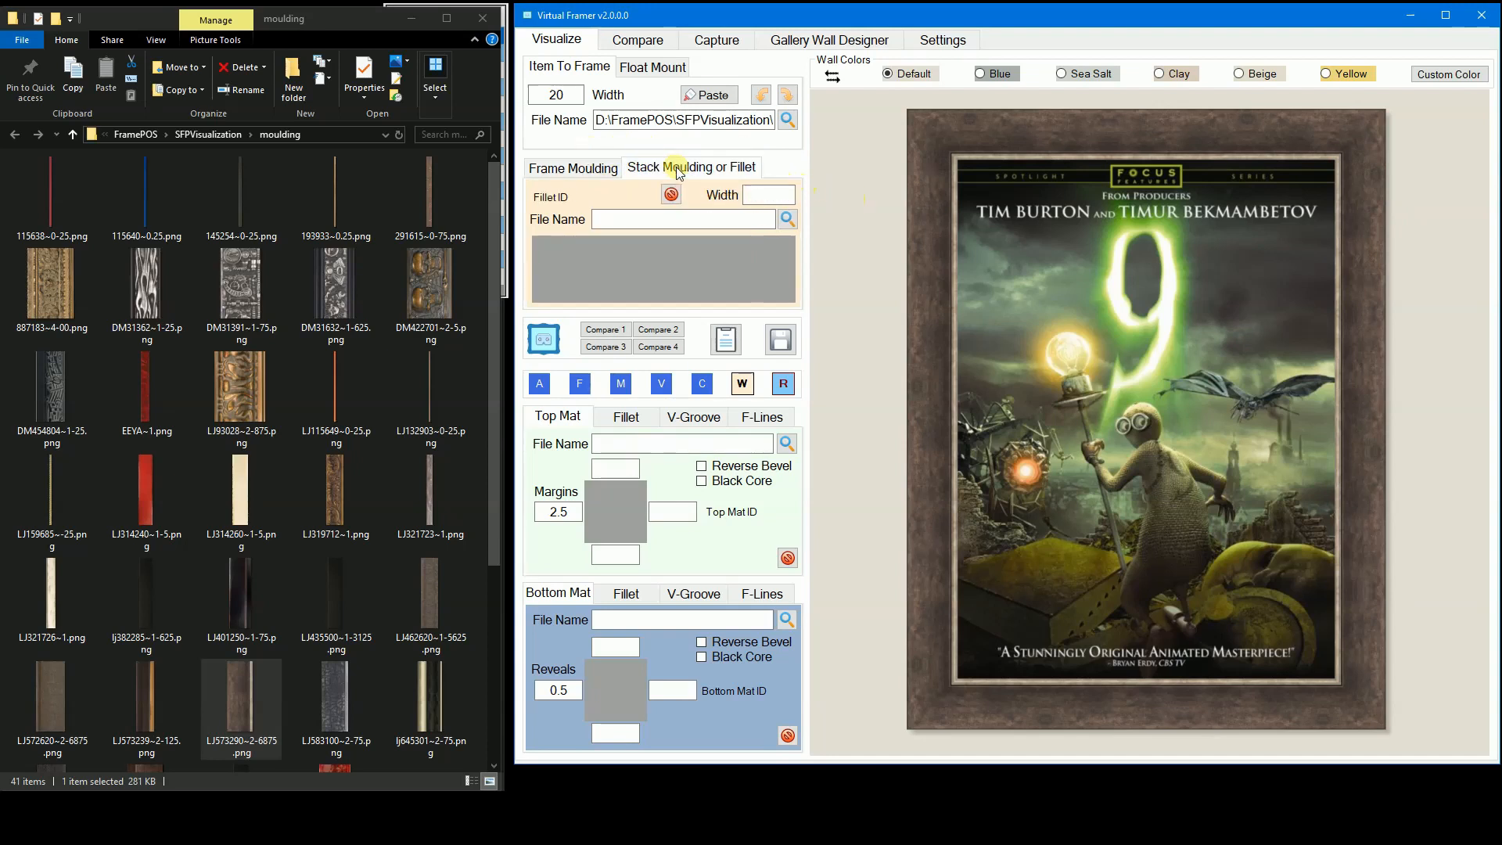
left_click(788, 221)
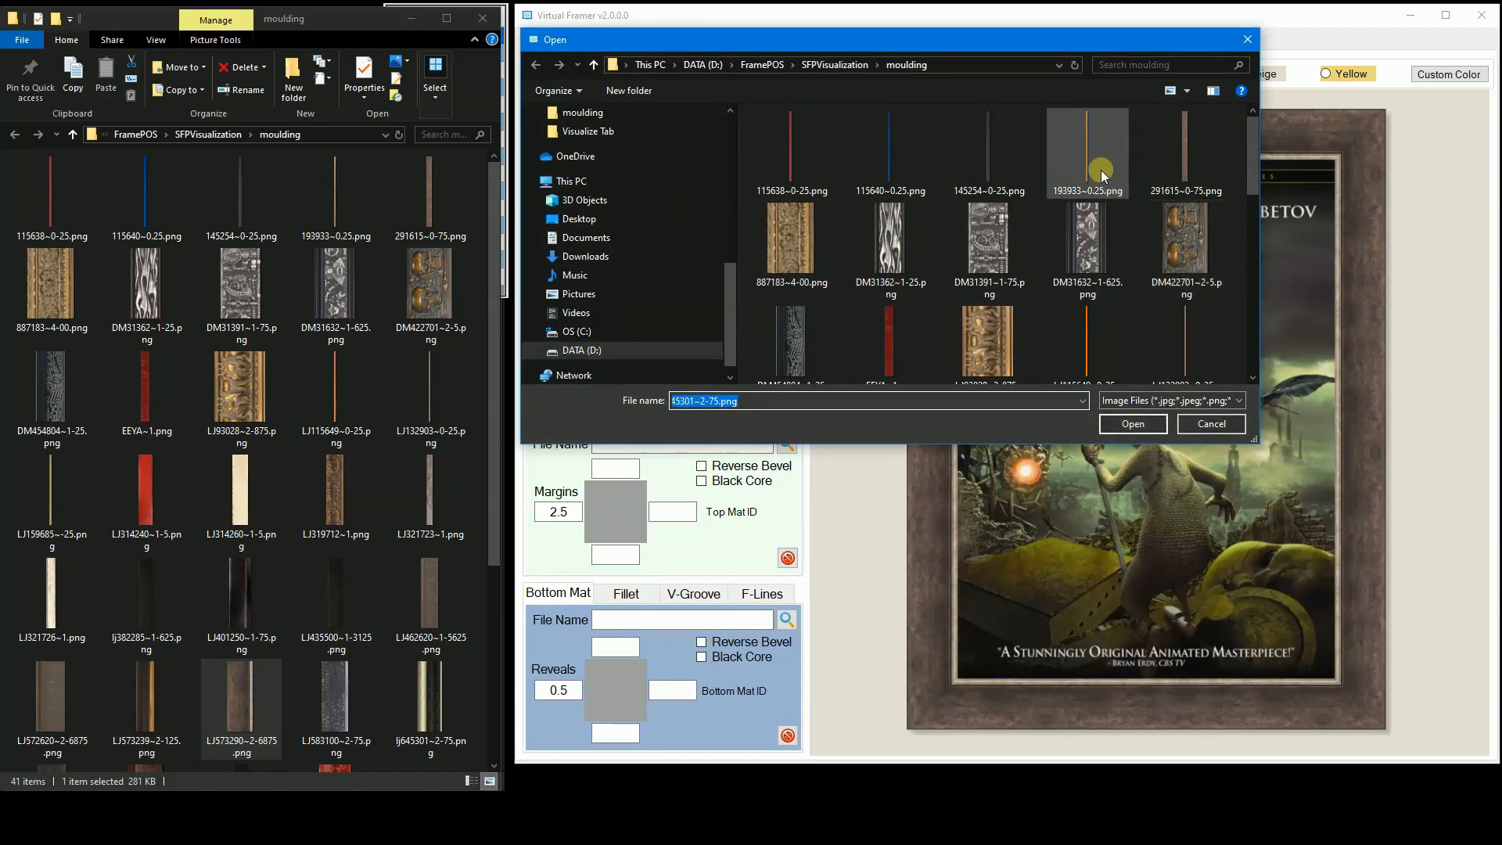
left_click(1083, 157)
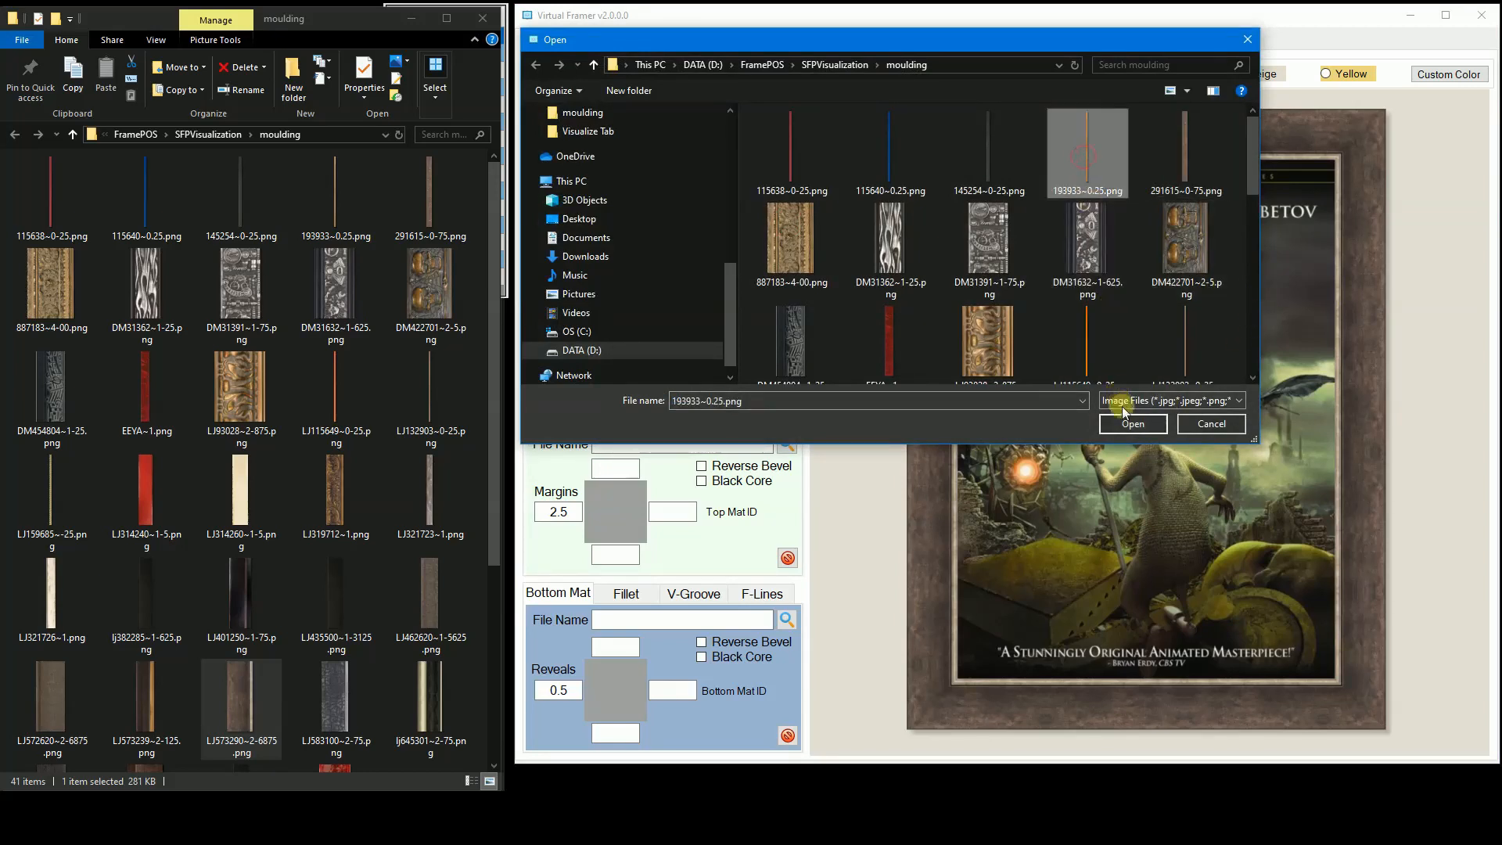
left_click(1132, 425)
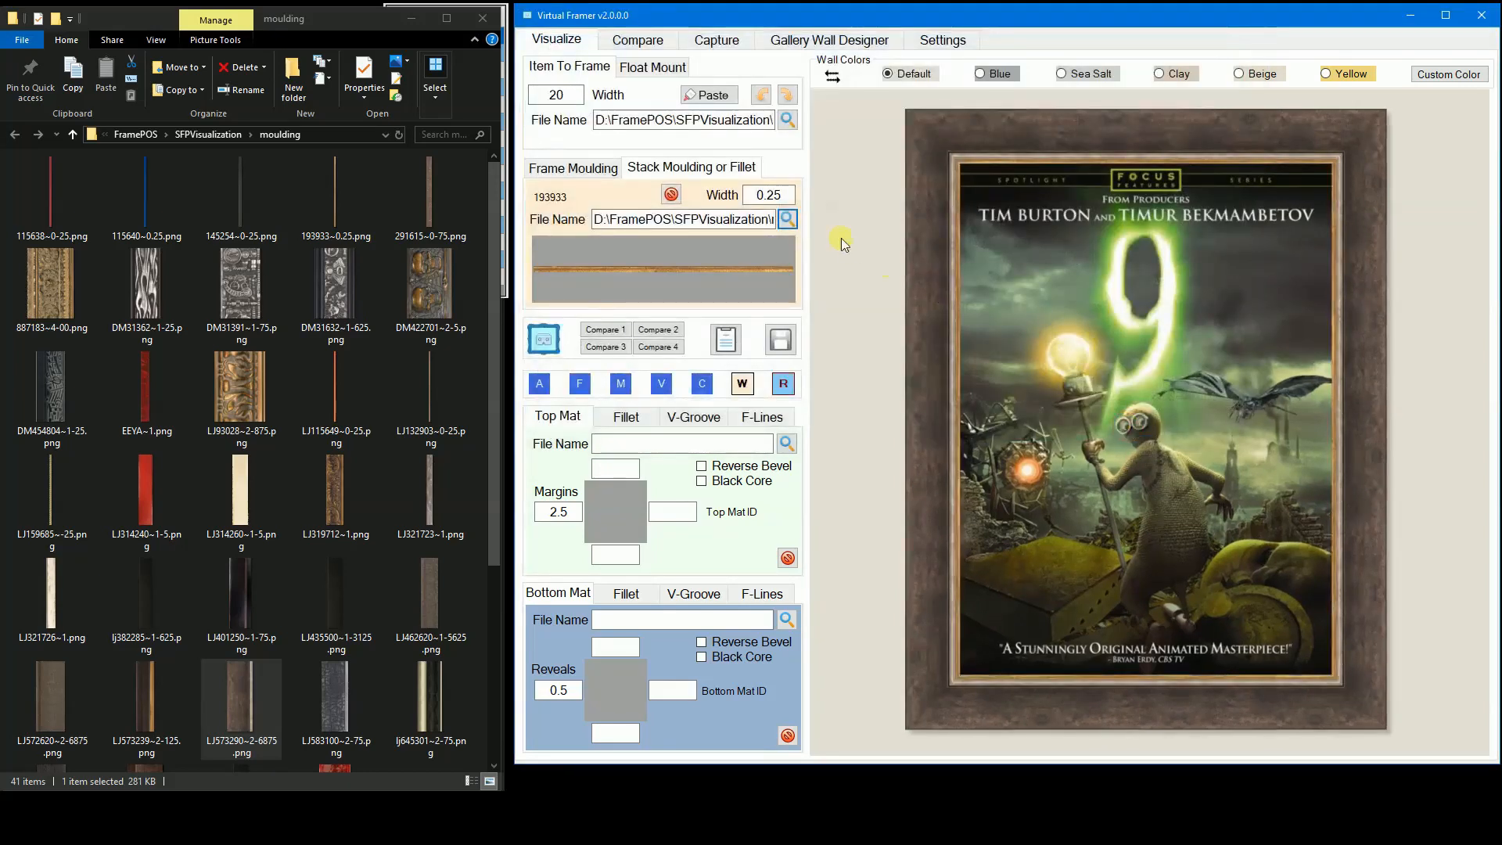
Step: Replace the fillet inside the poster's frame with the red 115638~0-25.png
left_click(788, 223)
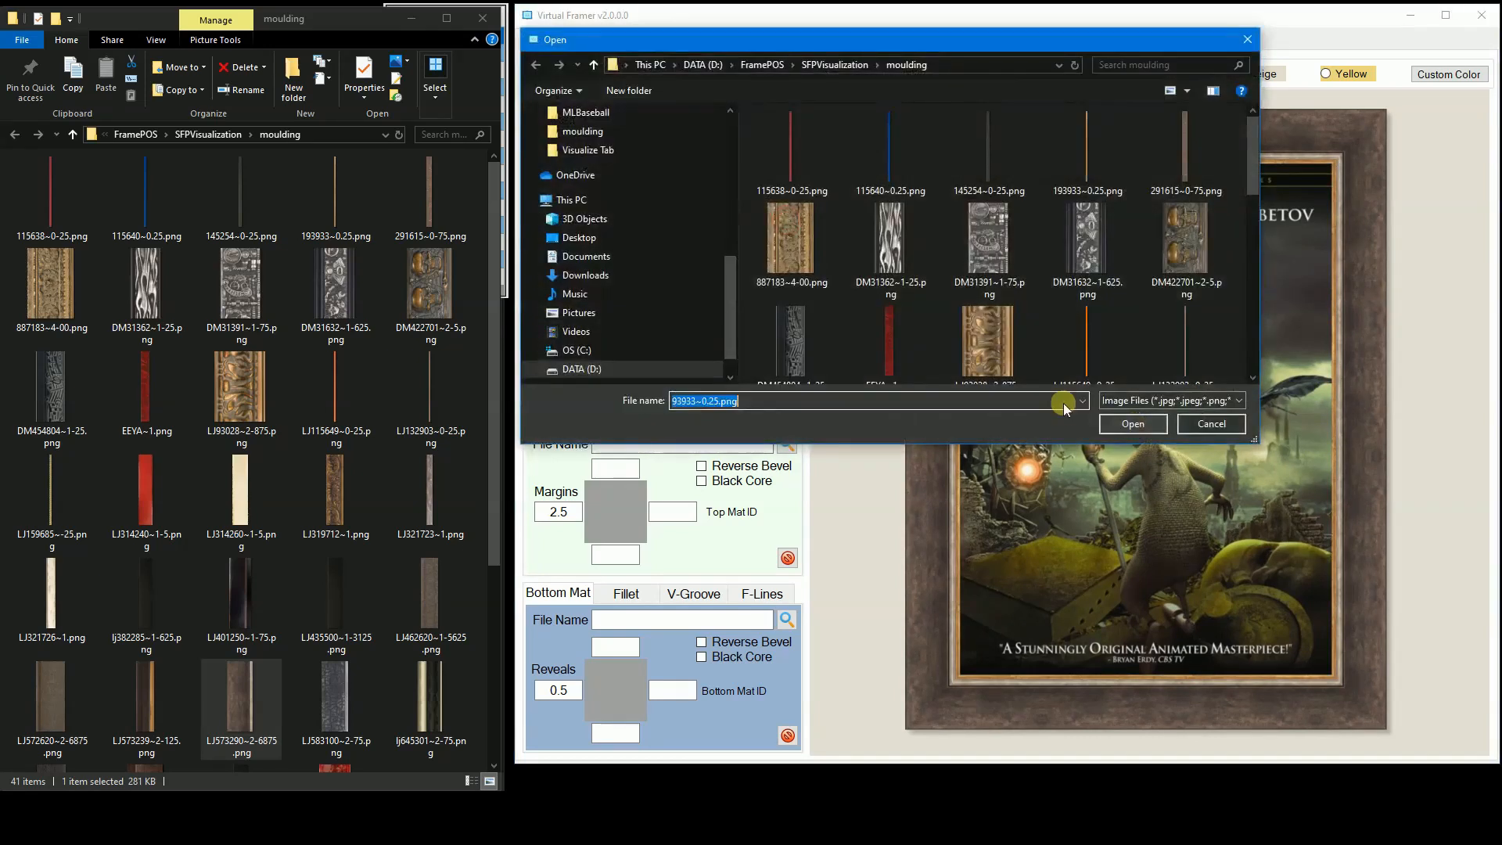
left_click(782, 141)
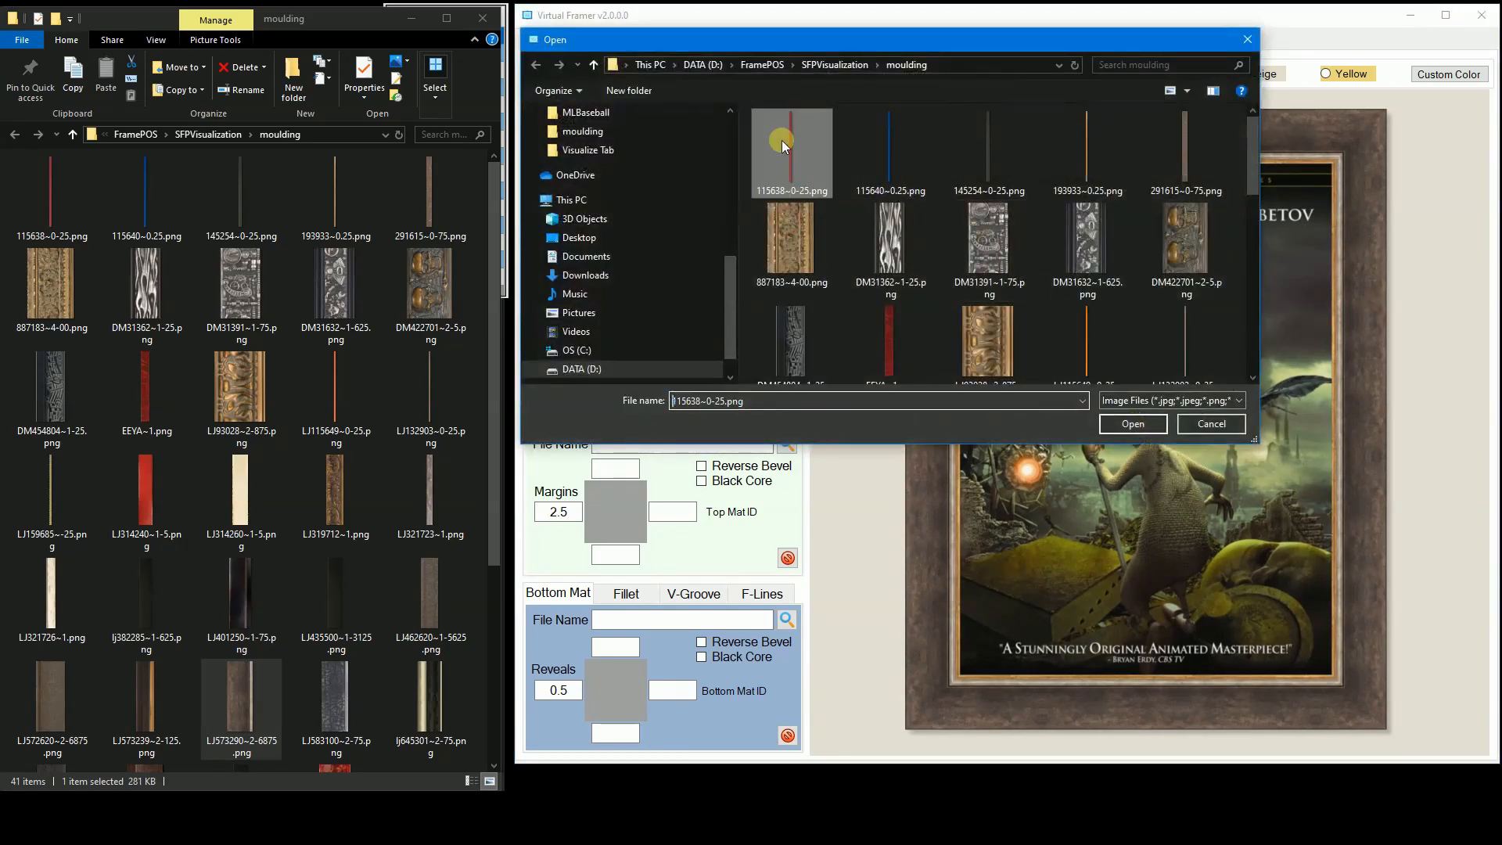
left_click(1131, 430)
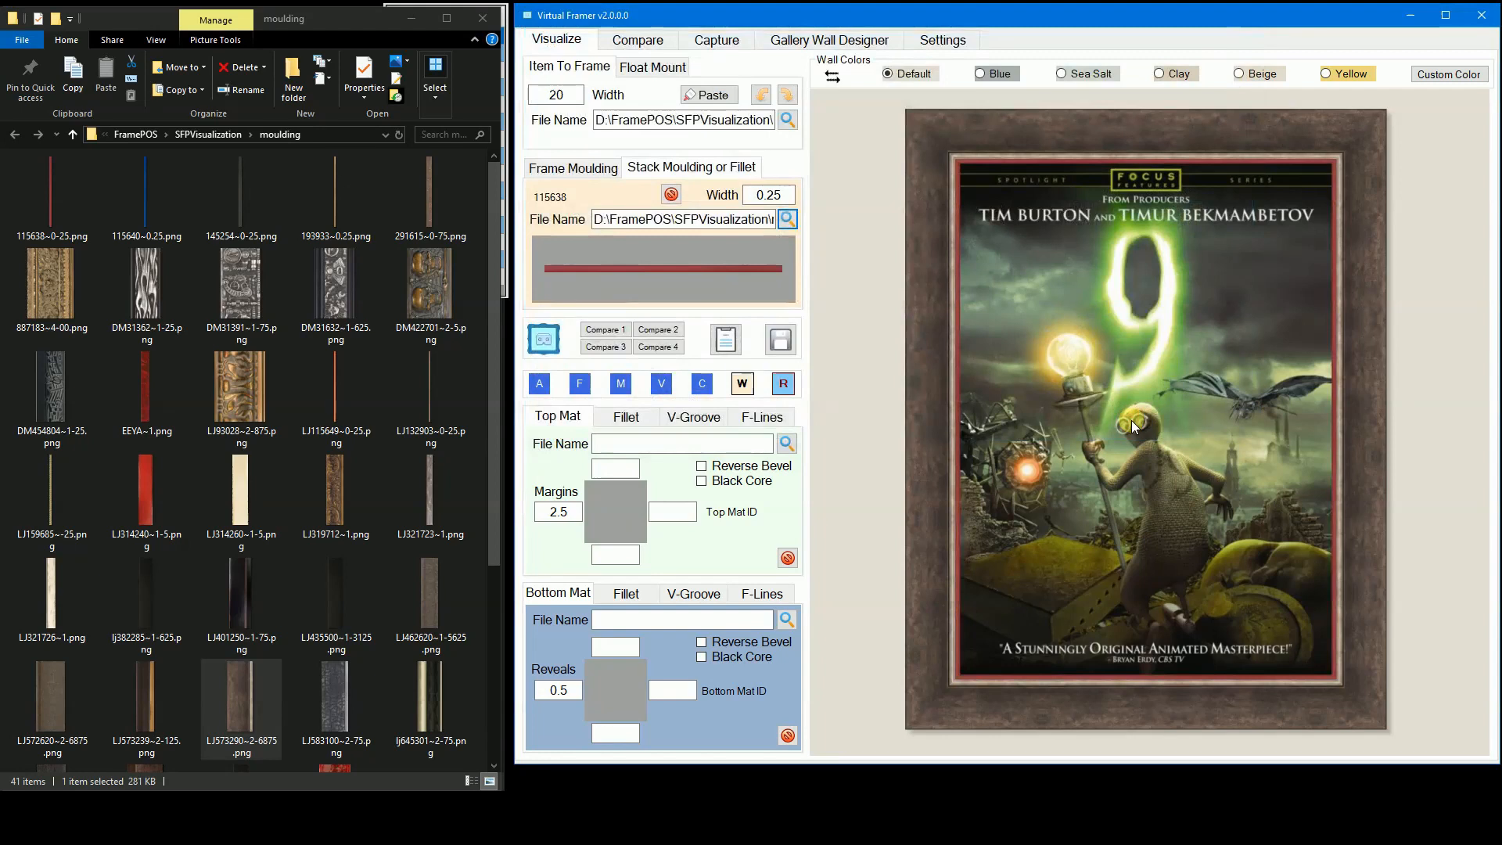
Step: Replace the red fillet with DM31362~1-25.png from the moulding folder as the stacked moulding
left_click(435, 593)
left_click(580, 386)
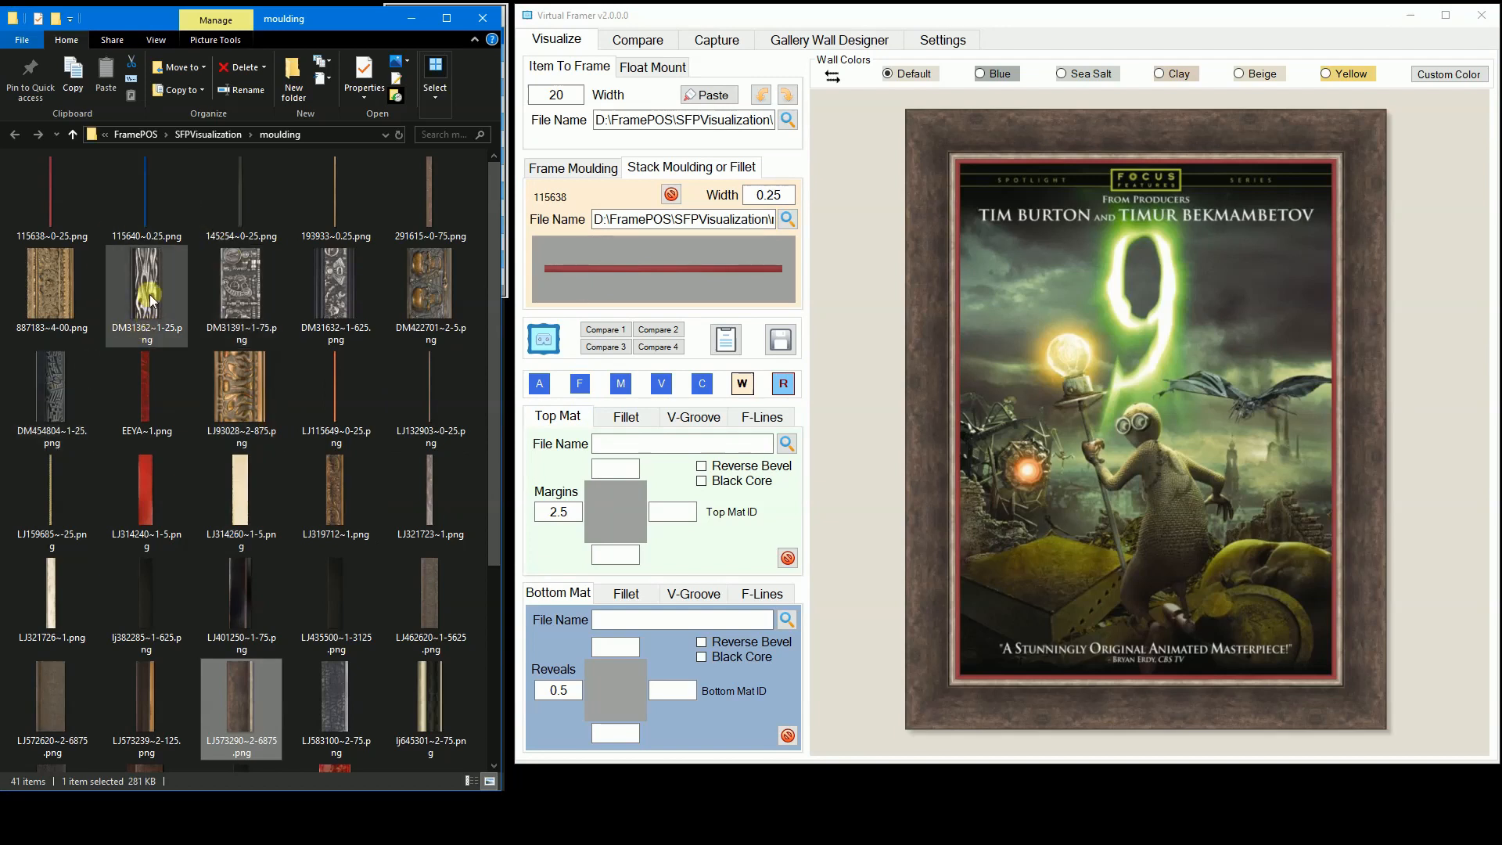
left_click_drag(148, 296, 966, 271)
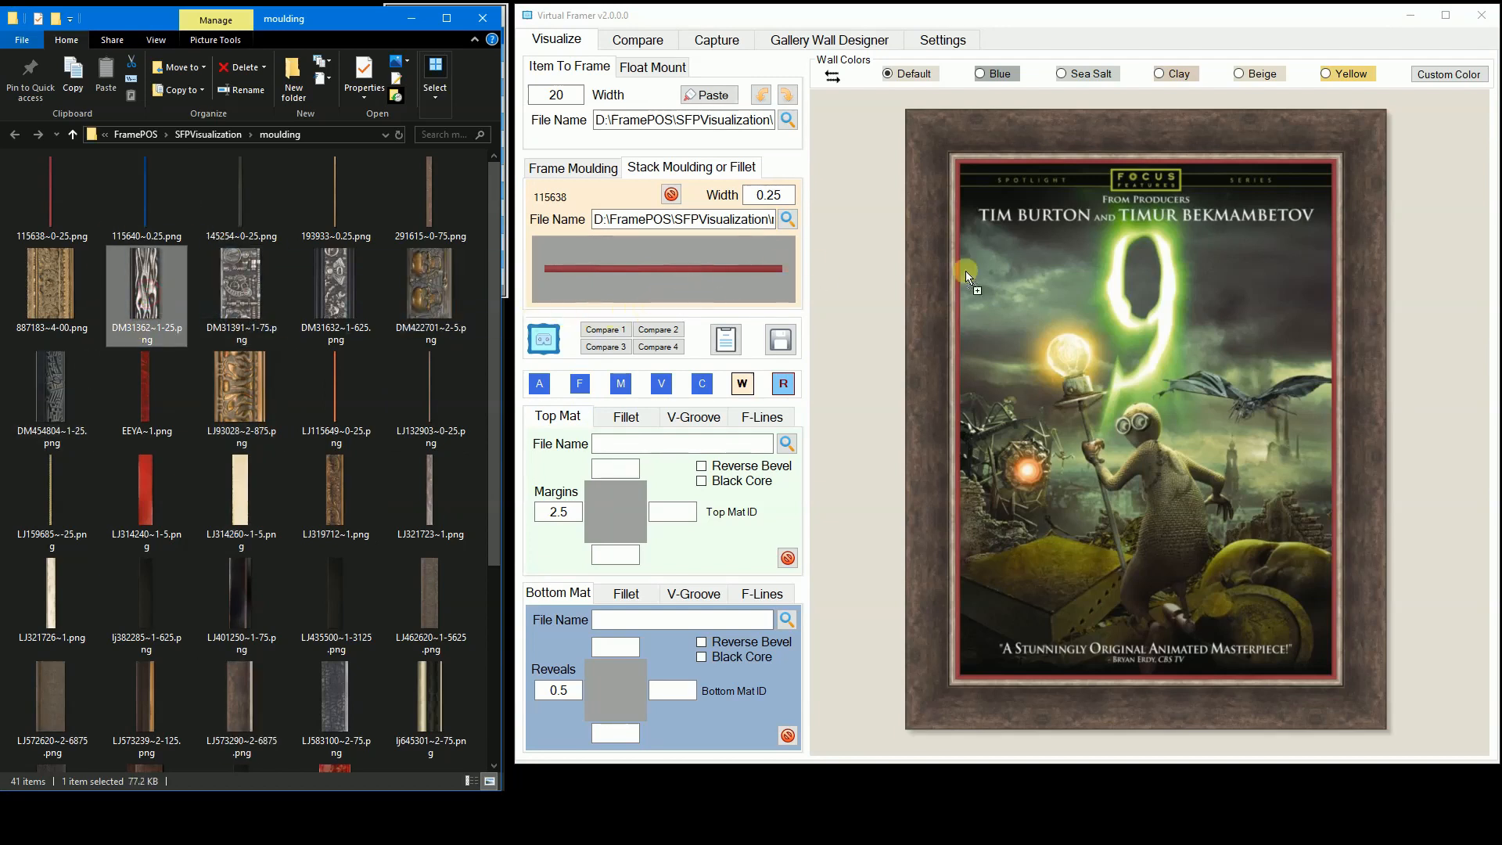
left_click_drag(1082, 280, 1082, 280)
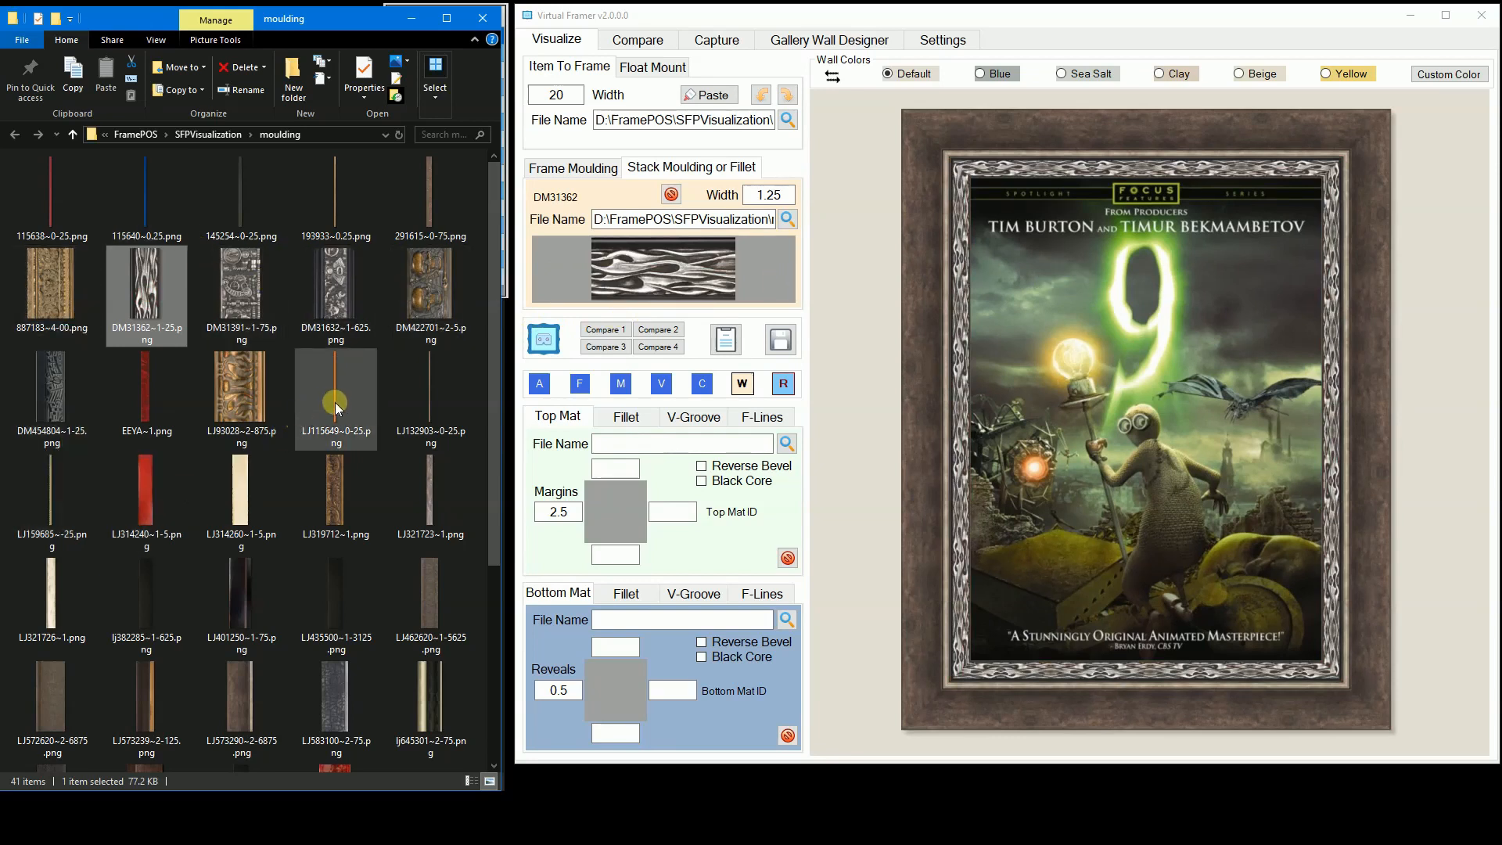
Step: Swap the stacked moulding for the orange fillet LJ115649~0-25.png, followed by the red moulding LJ314240~1-5.png
left_click_drag(334, 401, 975, 407)
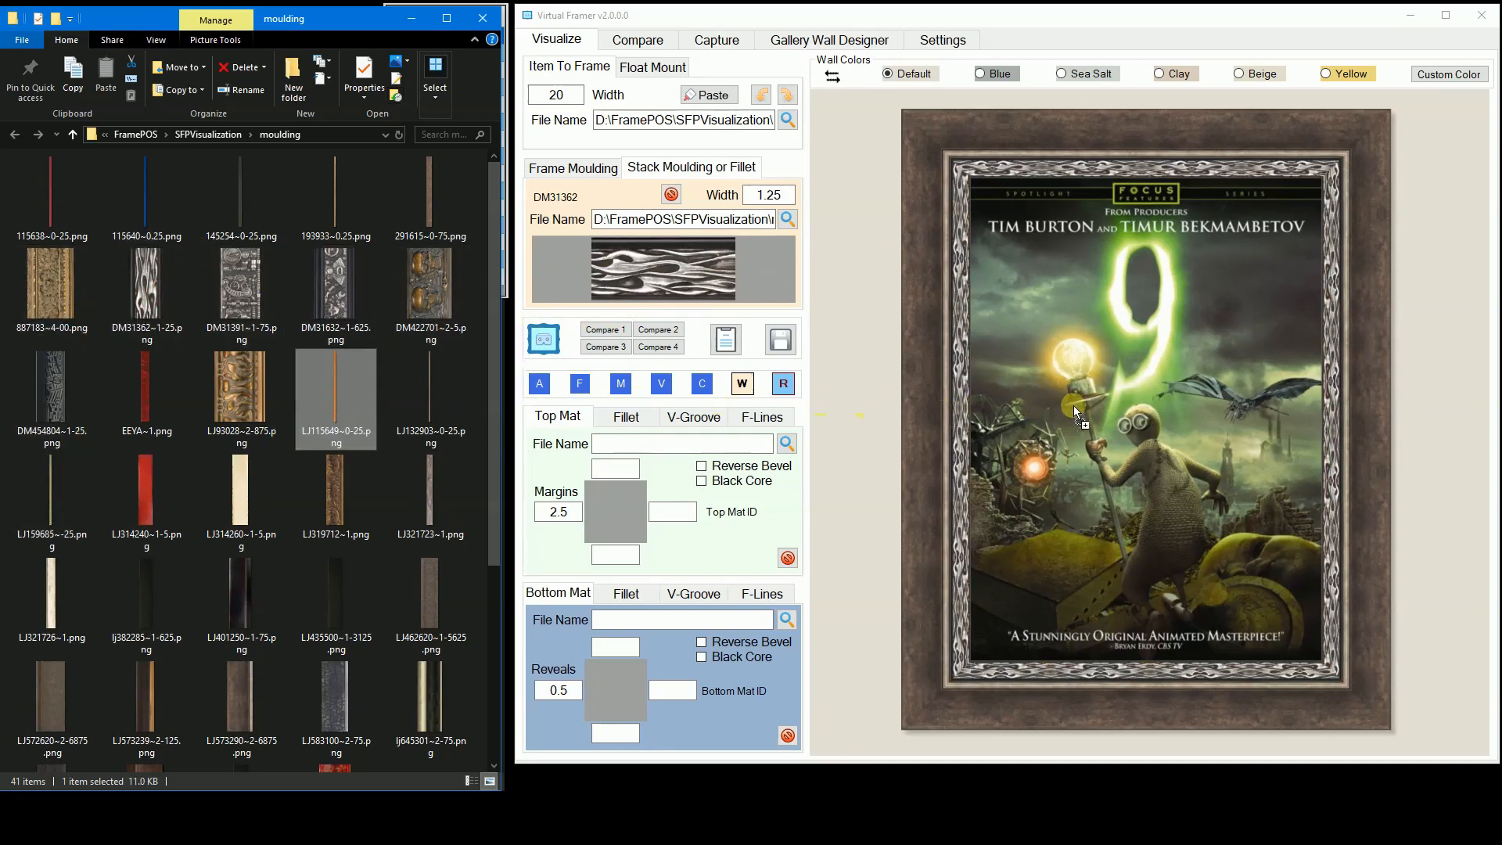
left_click_drag(1074, 406, 1073, 406)
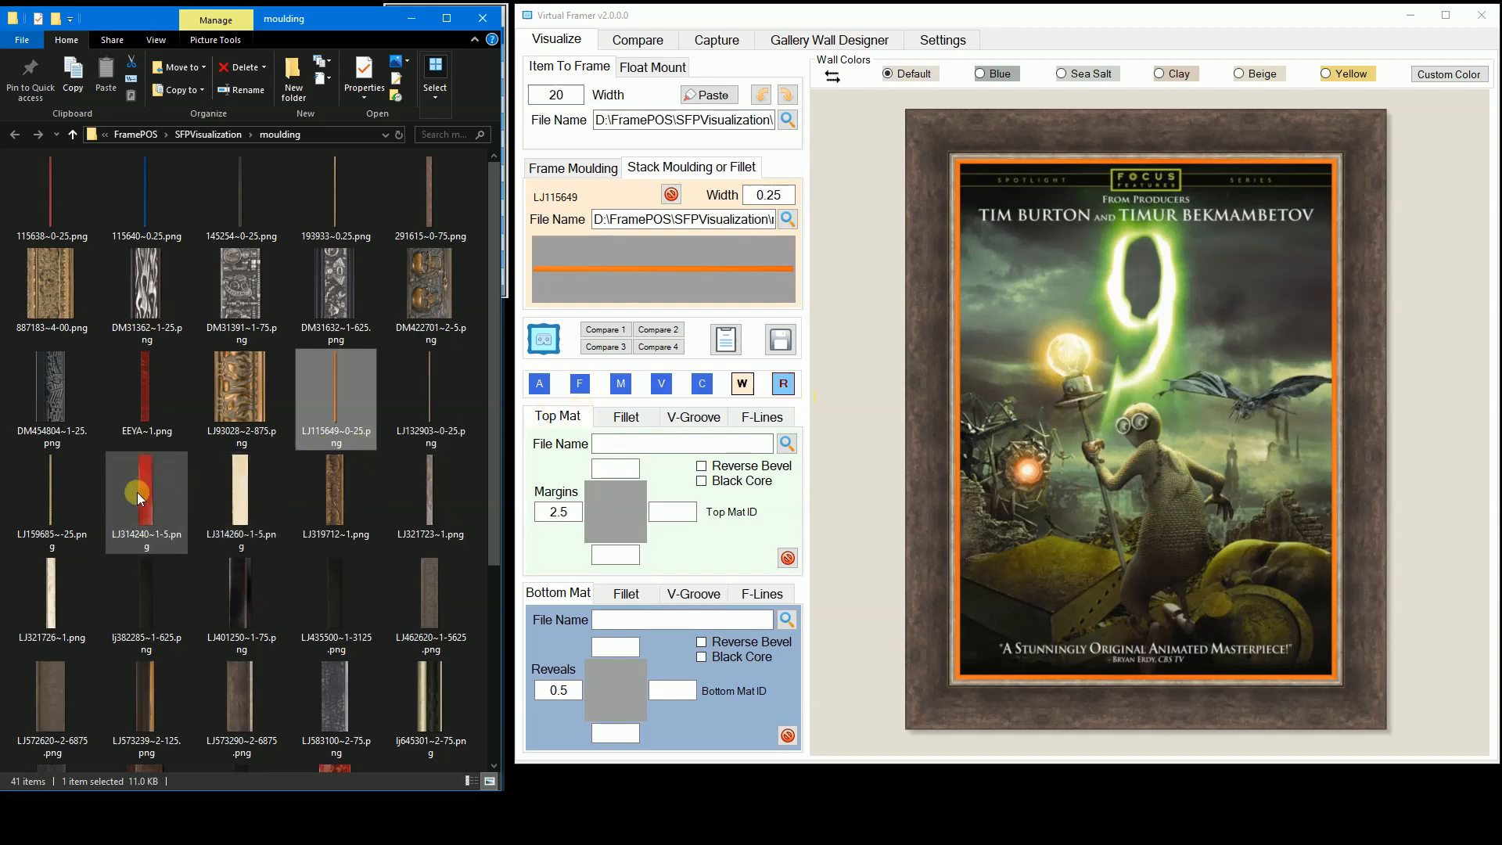
left_click_drag(138, 491, 688, 276)
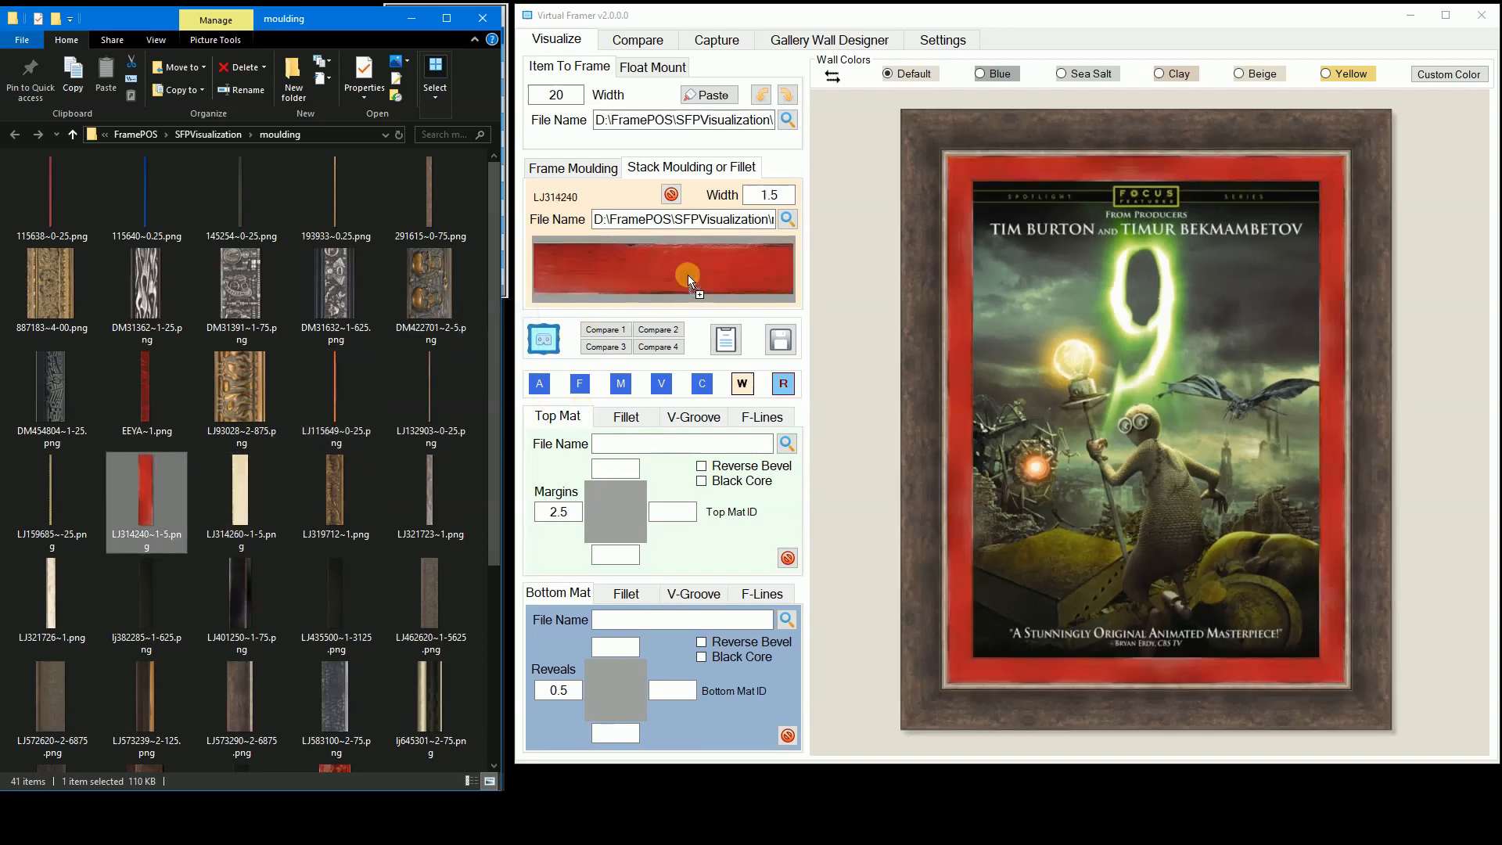
key("ctrl+2")
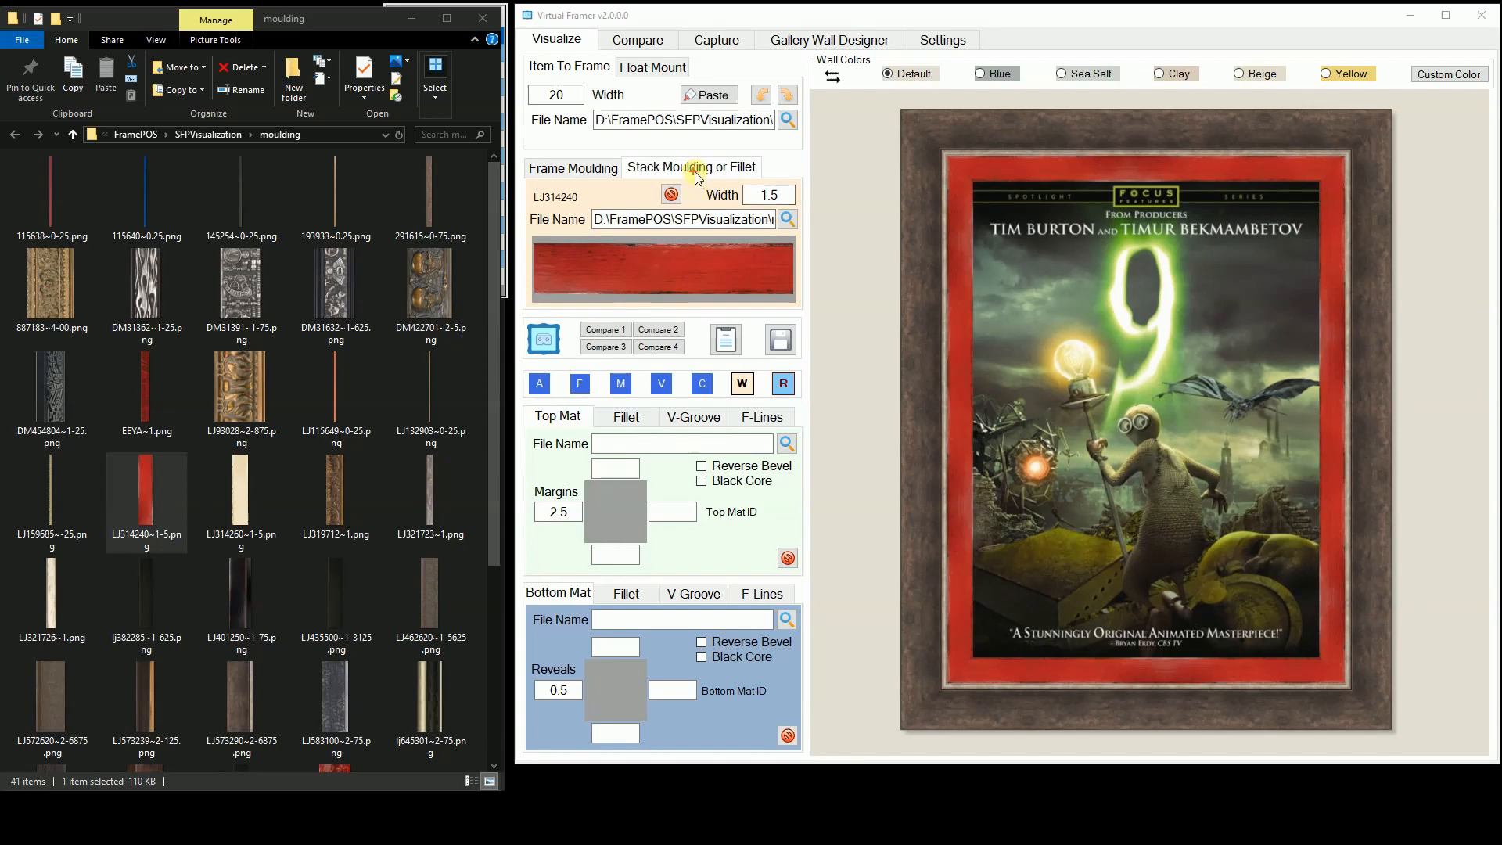
mouse_move(694, 171)
left_mouse_down()
mouse_move(665, 171)
mouse_move(654, 210)
mouse_move(708, 192)
mouse_move(699, 173)
left_mouse_up()
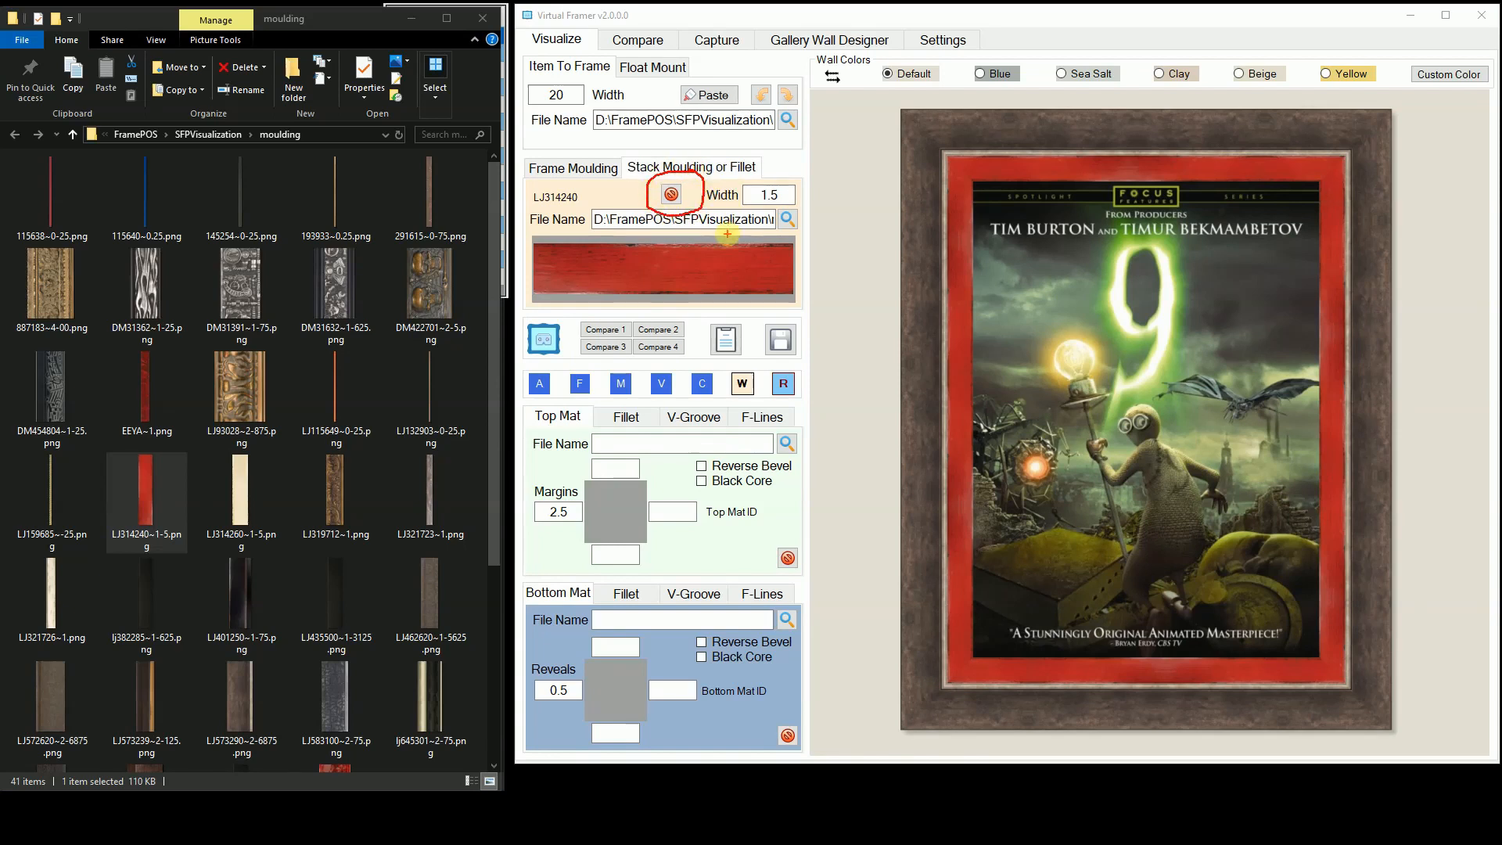
key("Escape")
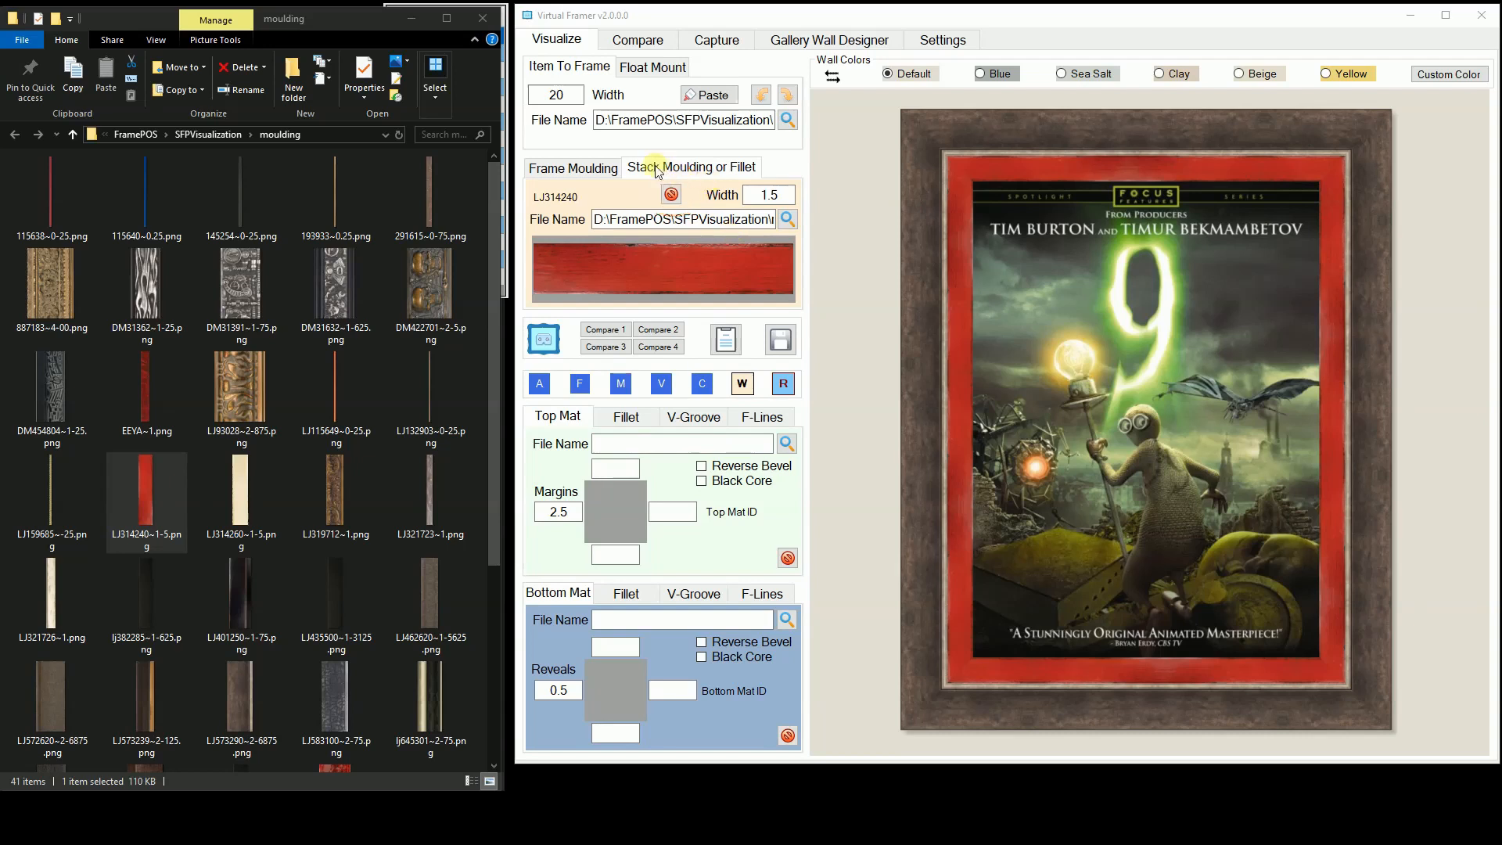
Step: Clear the red stacked moulding and visualize the frame again with only the main moulding
left_click(672, 196)
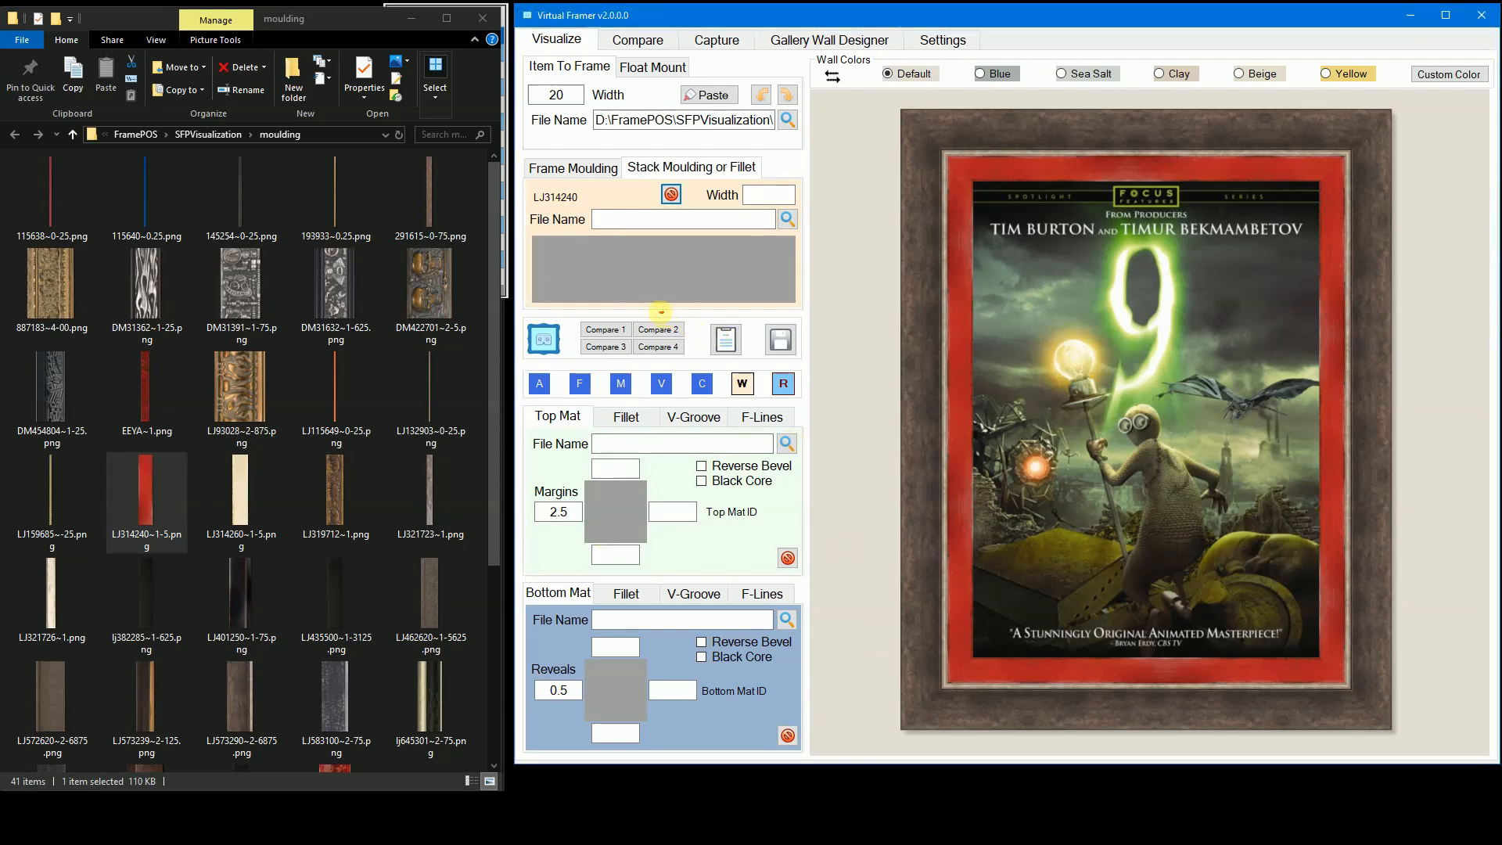
mouse_move(661, 312)
left_mouse_down()
mouse_move(532, 309)
mouse_move(501, 324)
mouse_move(503, 353)
mouse_move(683, 373)
mouse_move(822, 345)
mouse_move(800, 312)
mouse_move(633, 304)
left_mouse_up()
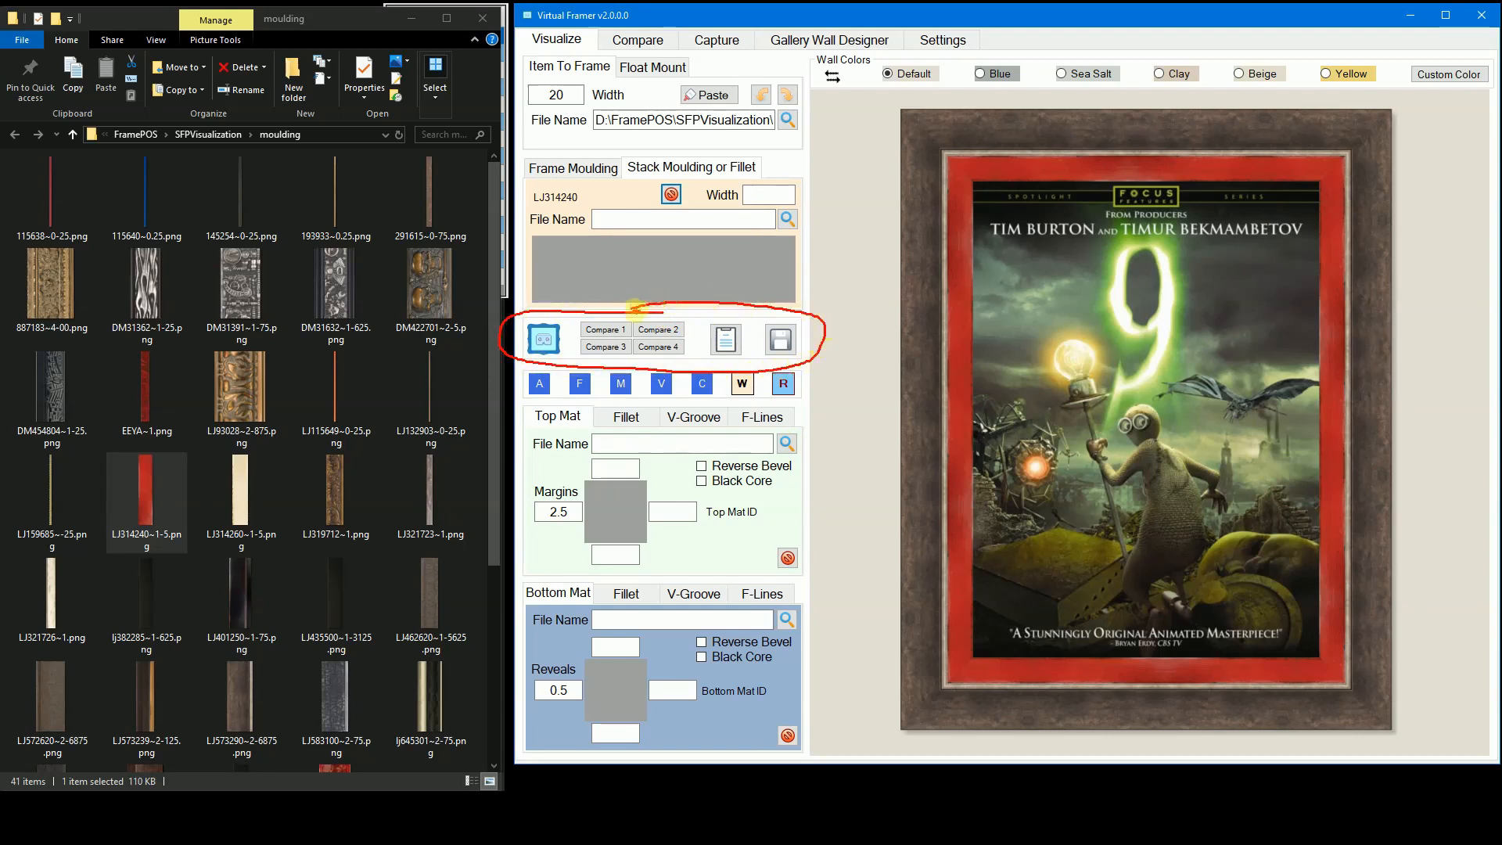
key("Escape")
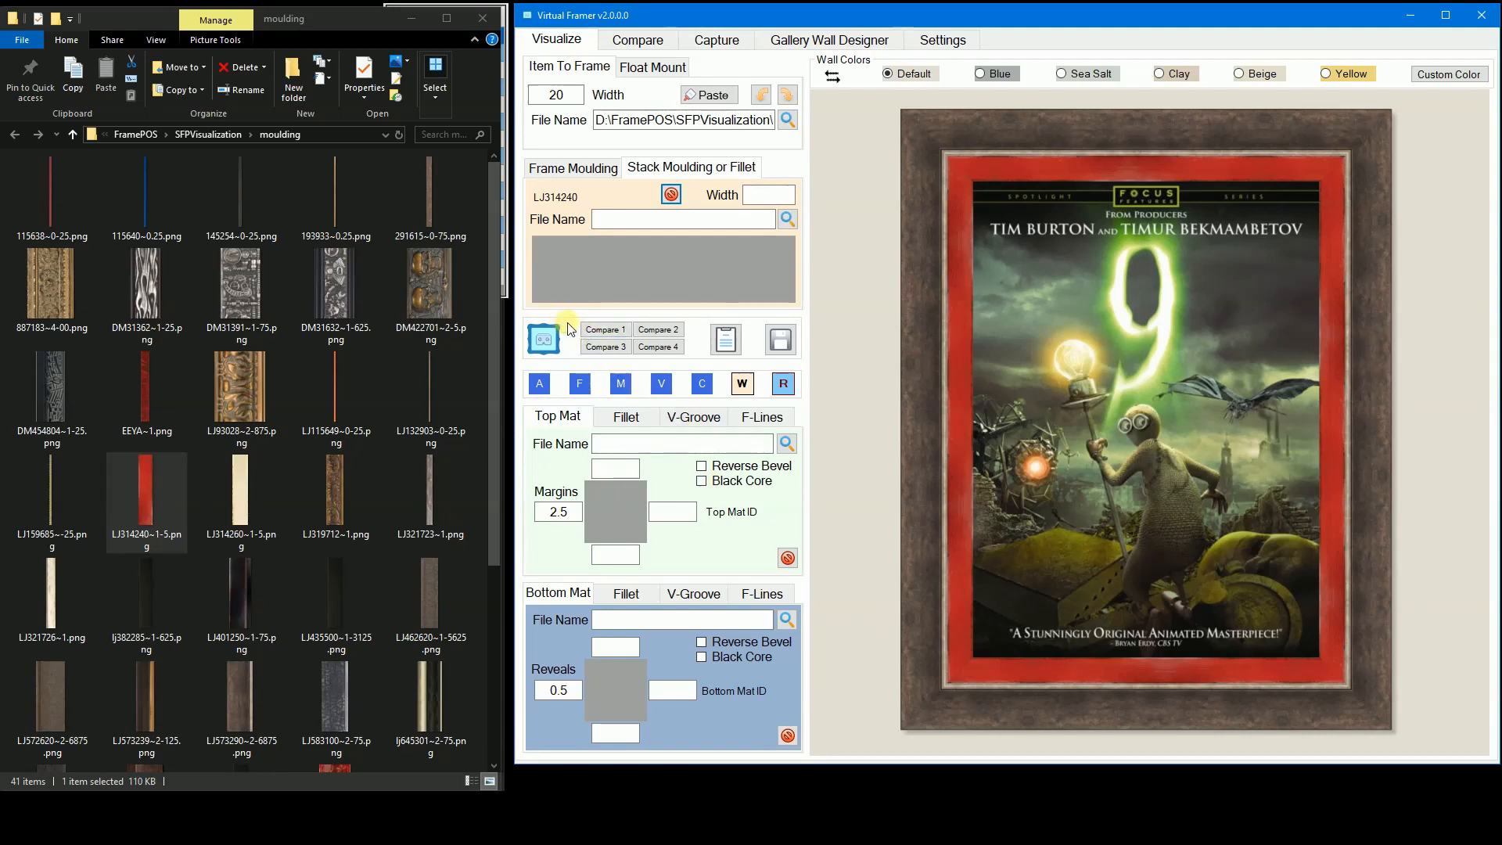
mouse_move(567, 322)
left_mouse_down()
mouse_move(532, 316)
mouse_move(510, 342)
mouse_move(536, 364)
mouse_move(570, 354)
mouse_move(564, 321)
left_mouse_up()
key("Escape")
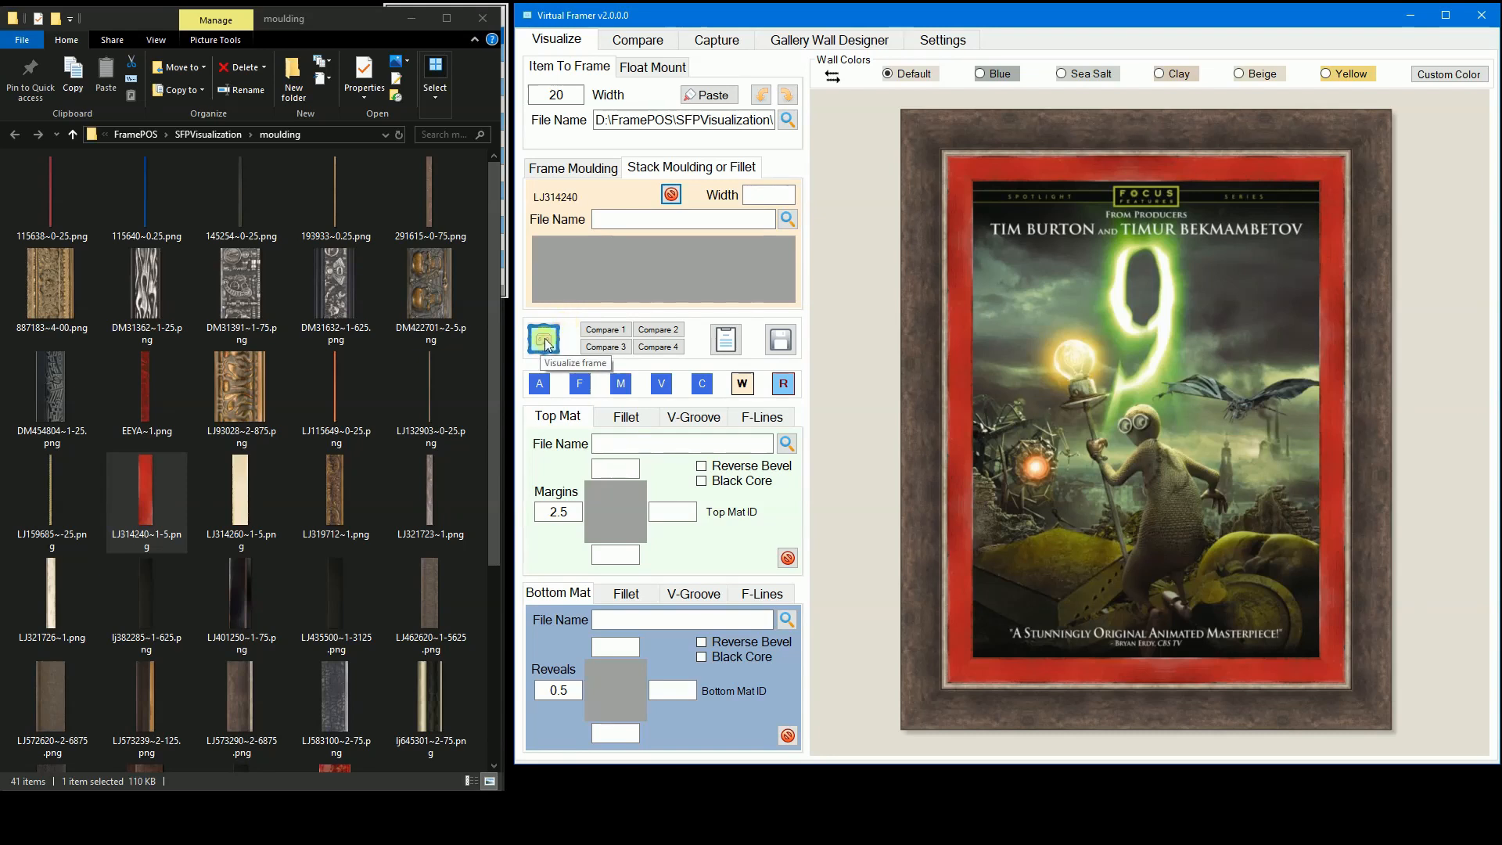
left_click(545, 342)
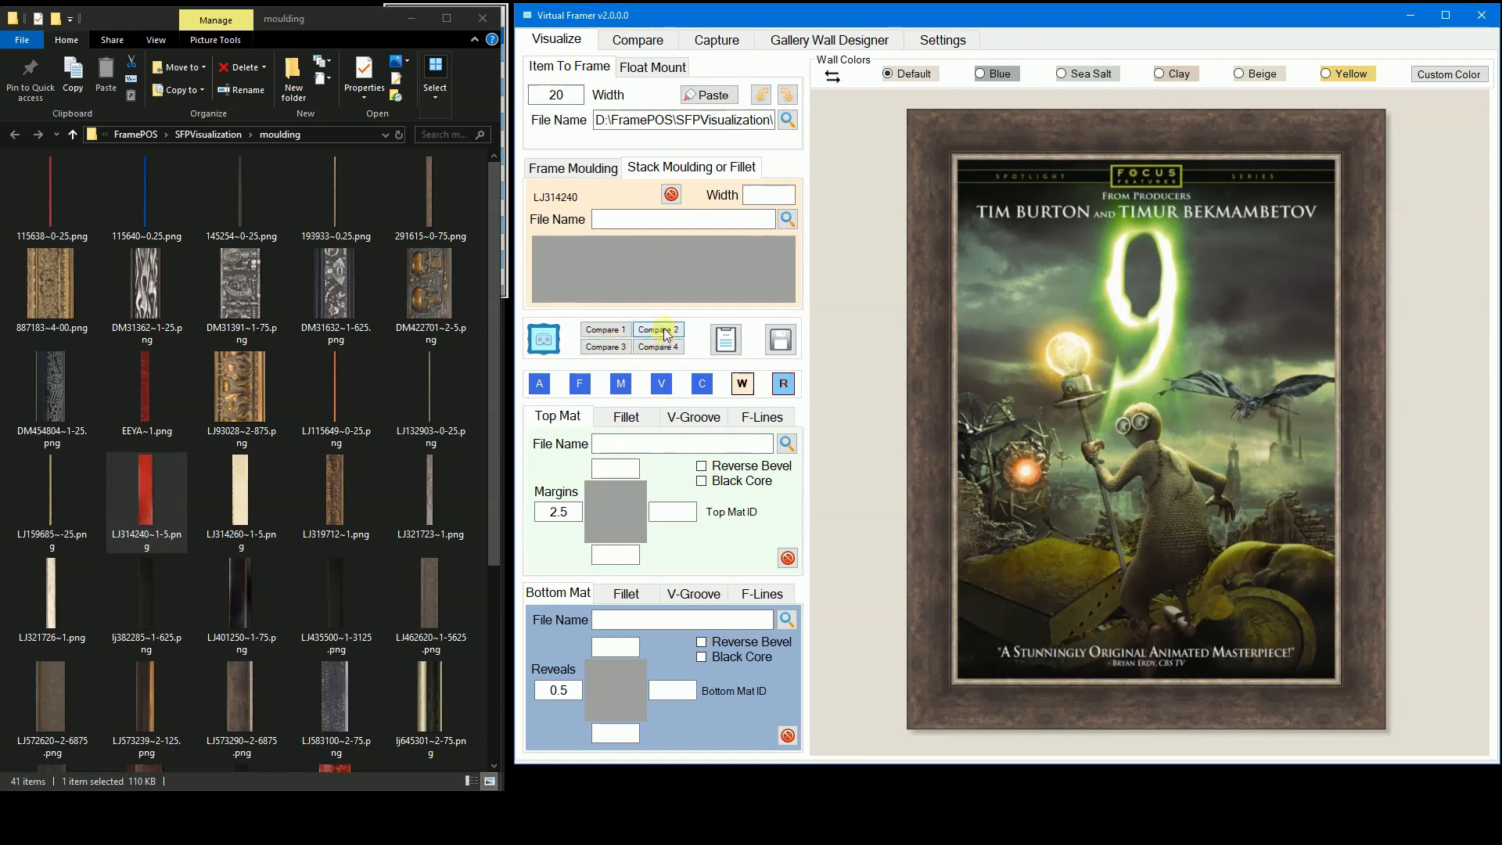
Step: Examine the four comparison panes in the Compare view and return to the Visualize view
left_click(630, 39)
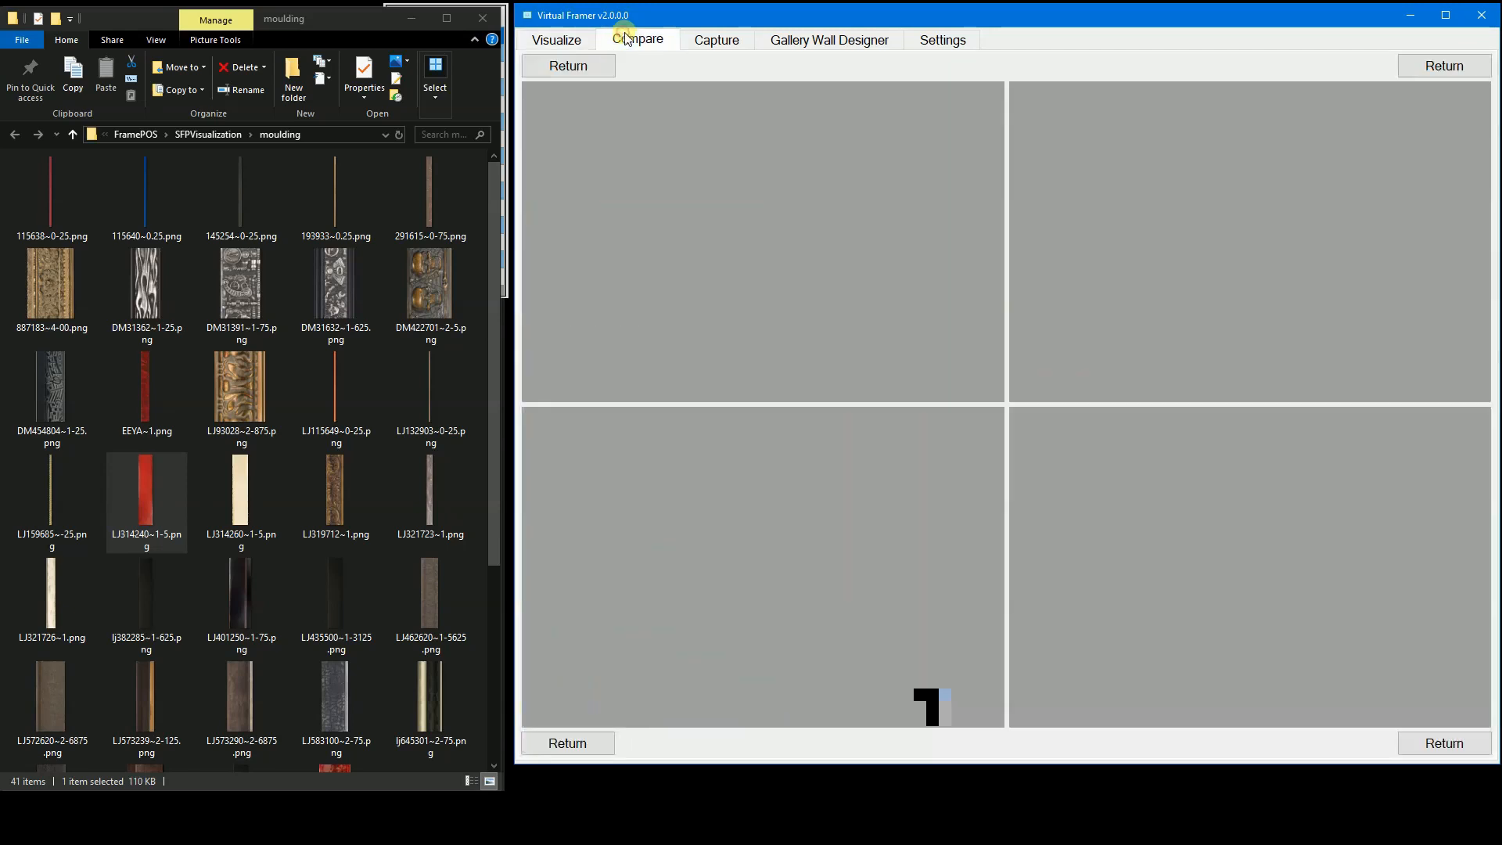
left_click(763, 211)
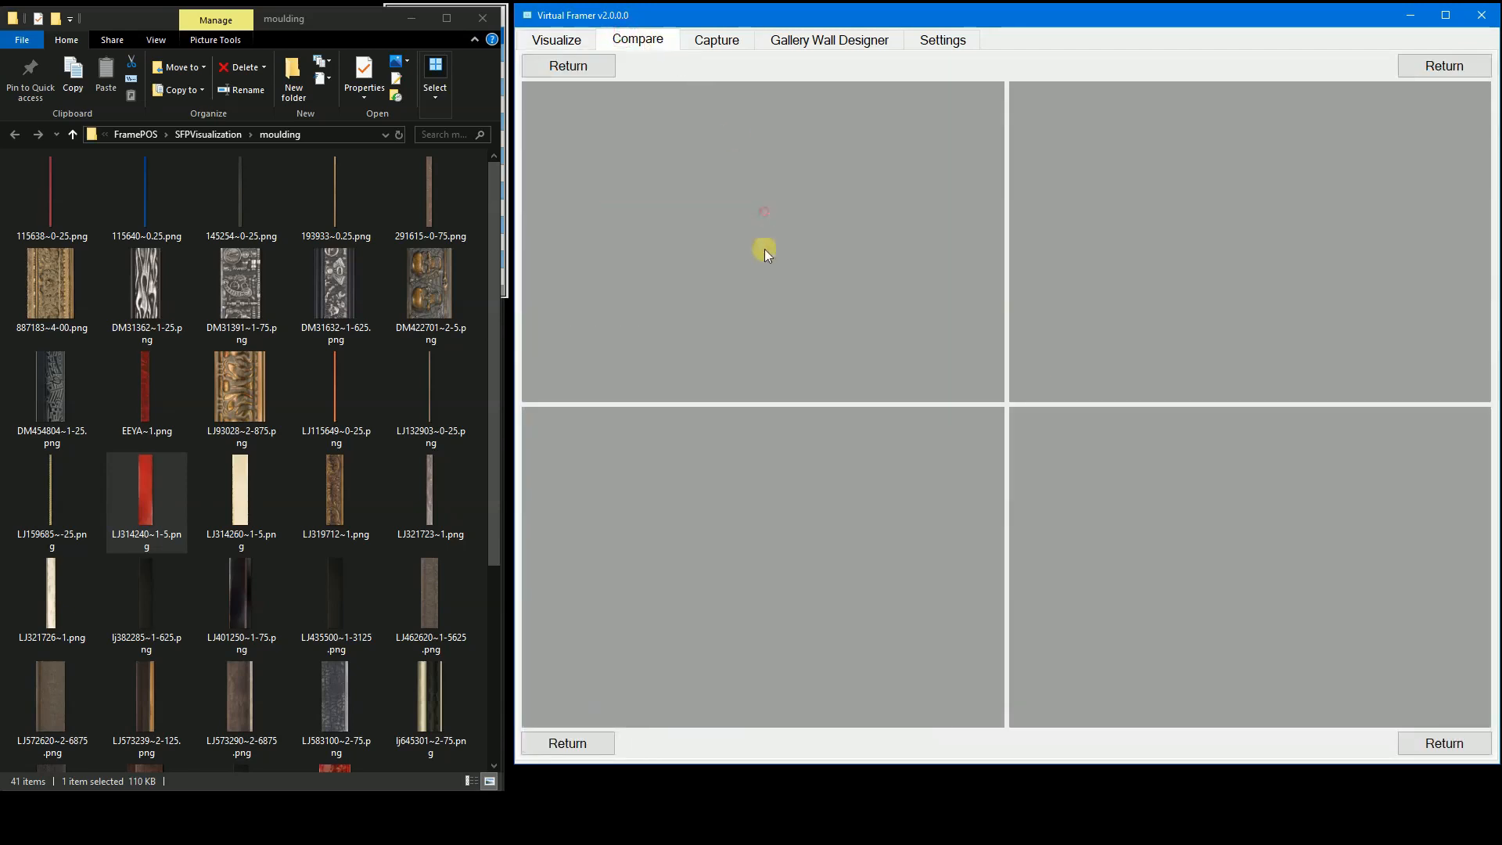
left_click(772, 515)
left_click(1238, 542)
left_click(546, 41)
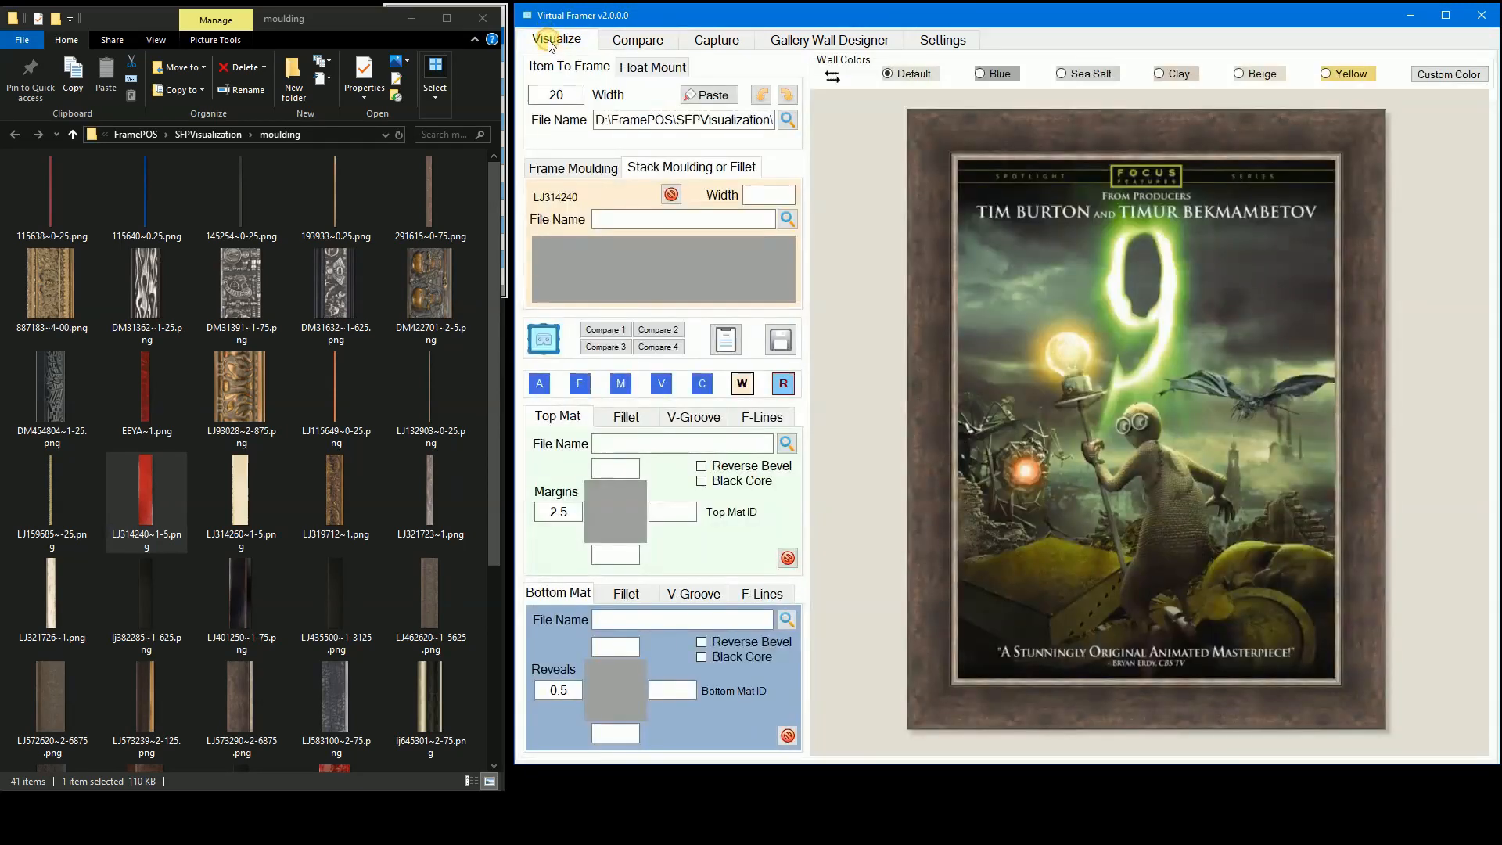
left_click(687, 233)
key("ctrl+2")
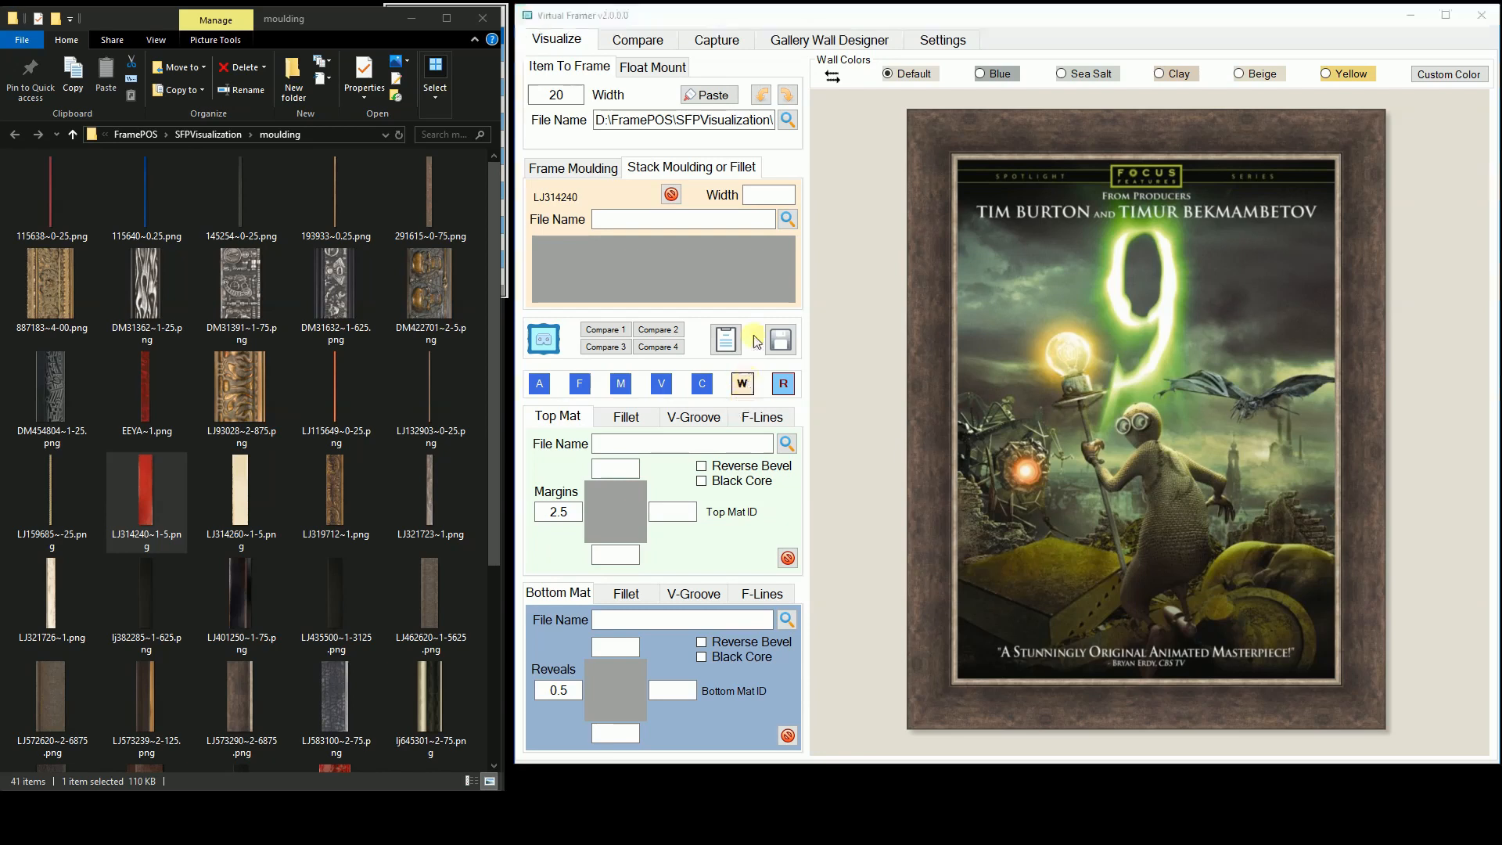
mouse_move(744, 315)
left_mouse_down()
mouse_move(699, 335)
mouse_move(710, 359)
mouse_move(748, 327)
left_mouse_up()
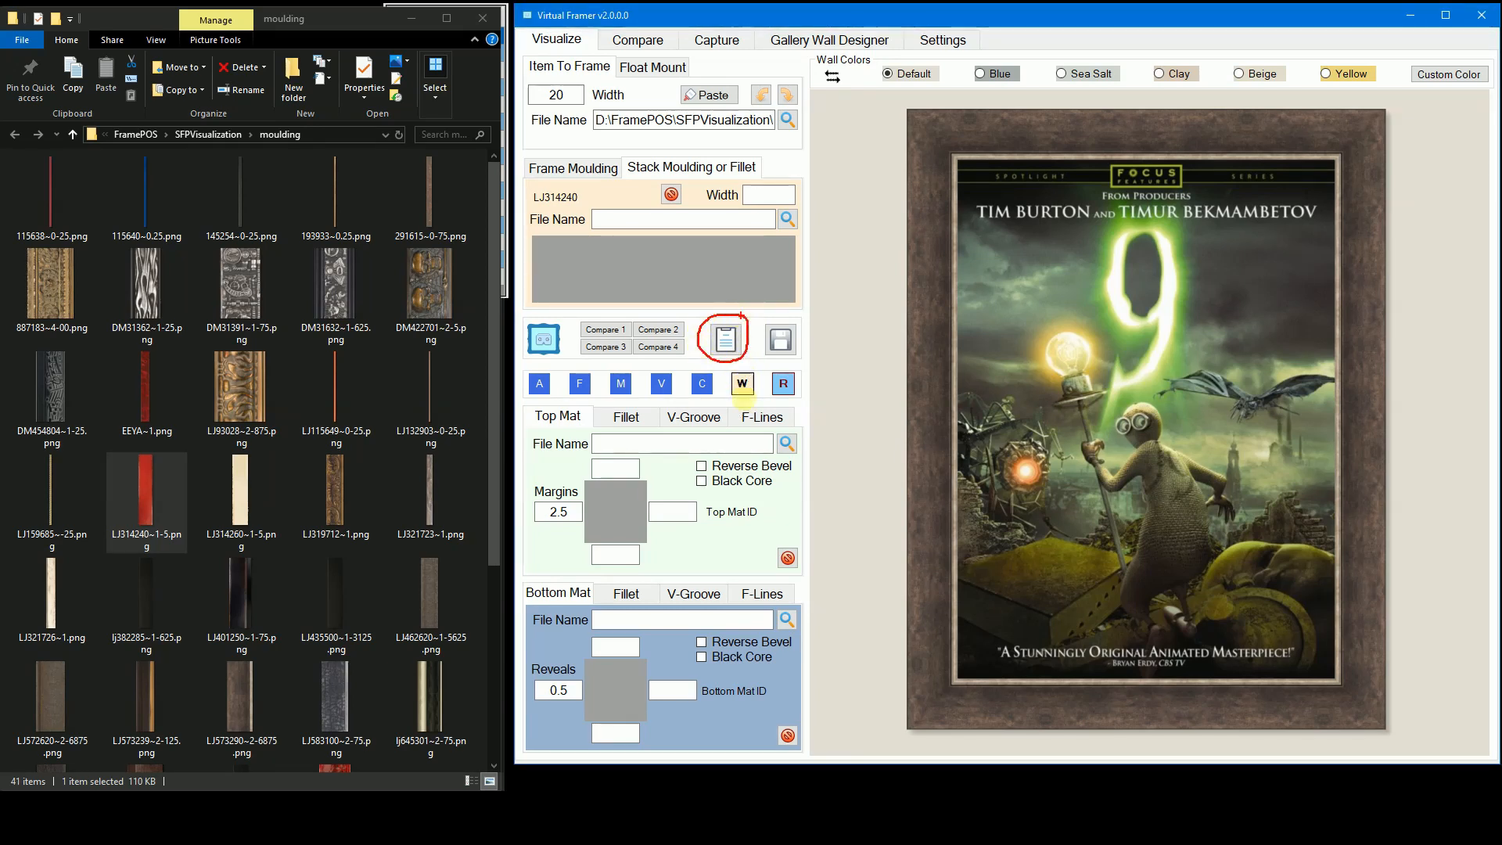
key("Escape")
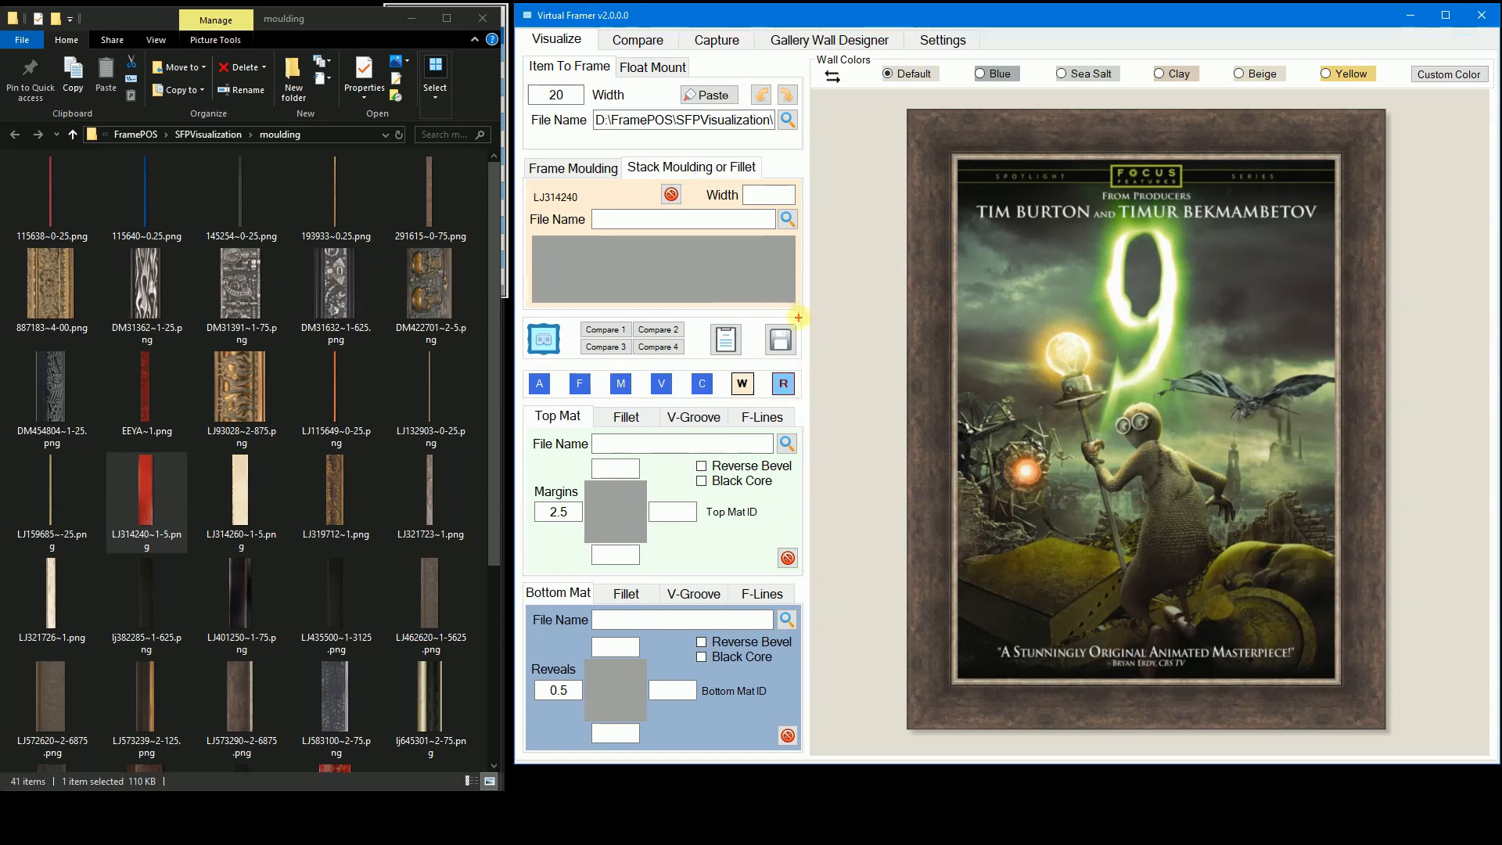
mouse_move(799, 315)
left_mouse_down()
mouse_move(751, 322)
mouse_move(750, 355)
mouse_move(804, 352)
mouse_move(800, 316)
left_mouse_up()
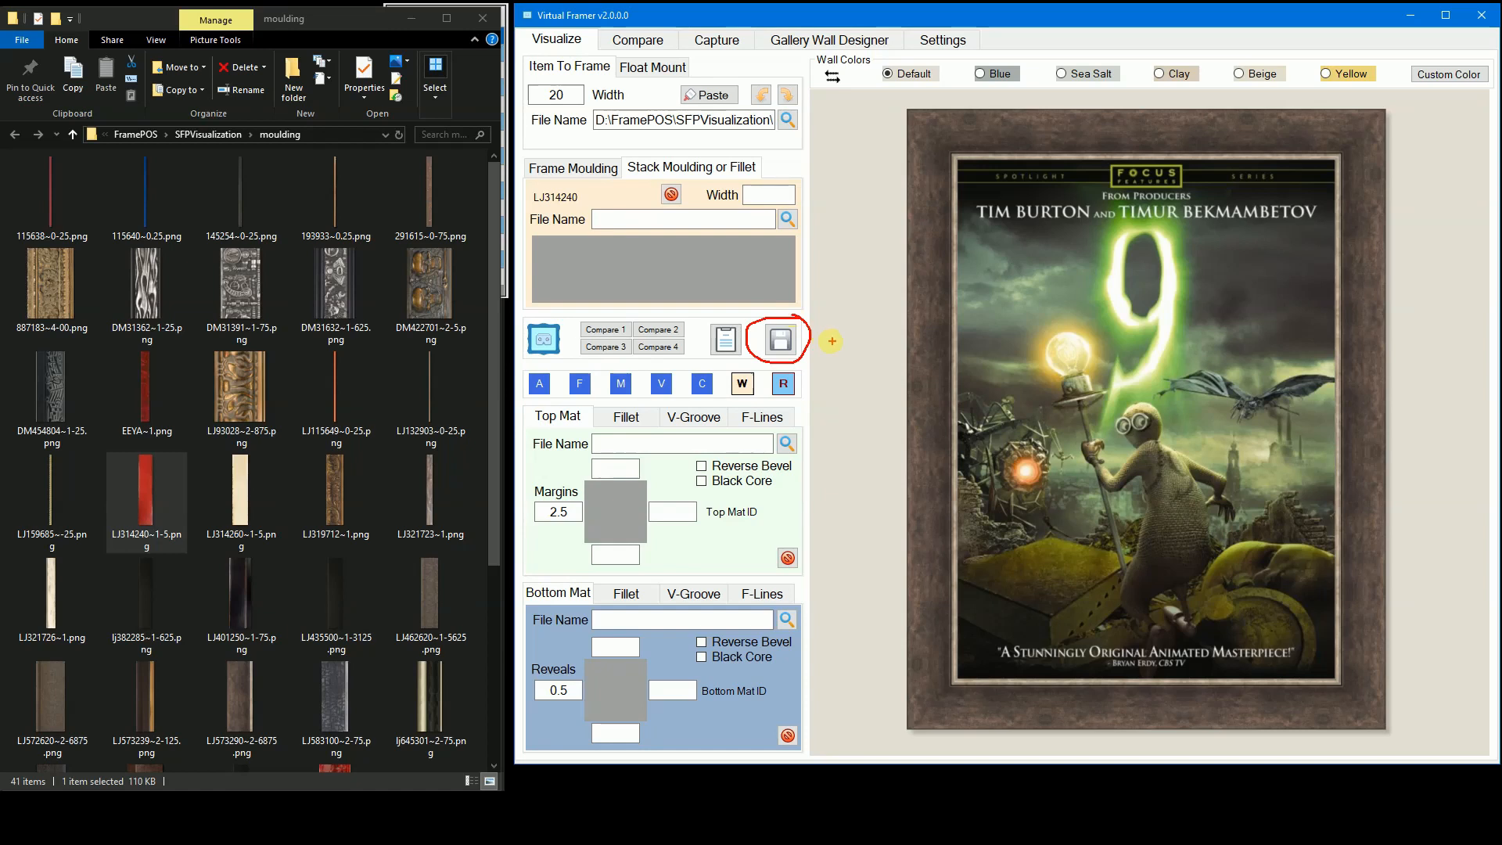
key("Escape")
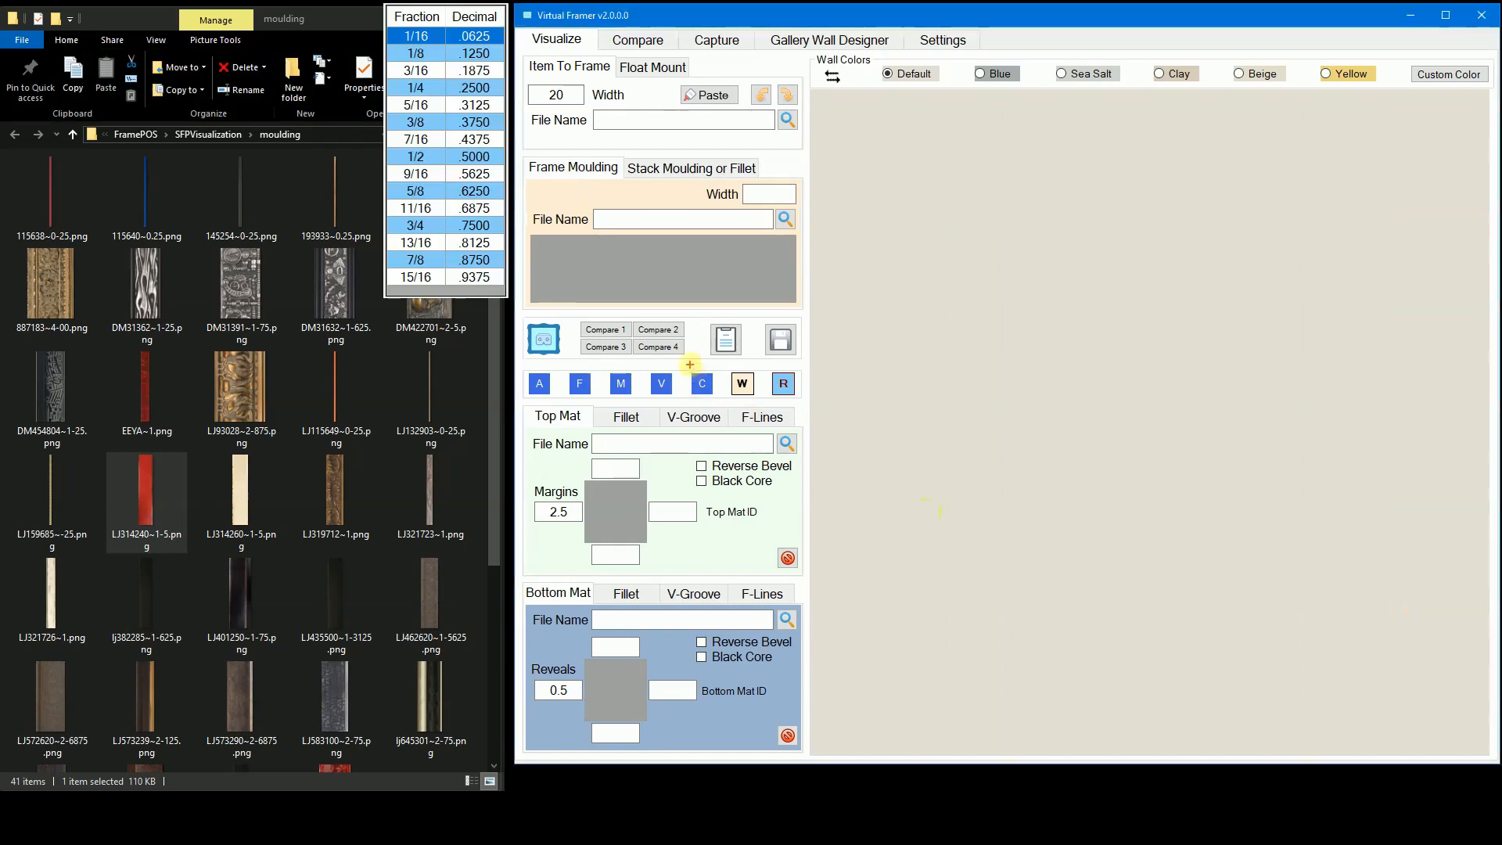
mouse_move(688, 364)
left_mouse_down()
mouse_move(559, 368)
mouse_move(508, 395)
mouse_move(701, 417)
mouse_move(816, 400)
mouse_move(763, 363)
mouse_move(678, 362)
left_mouse_up()
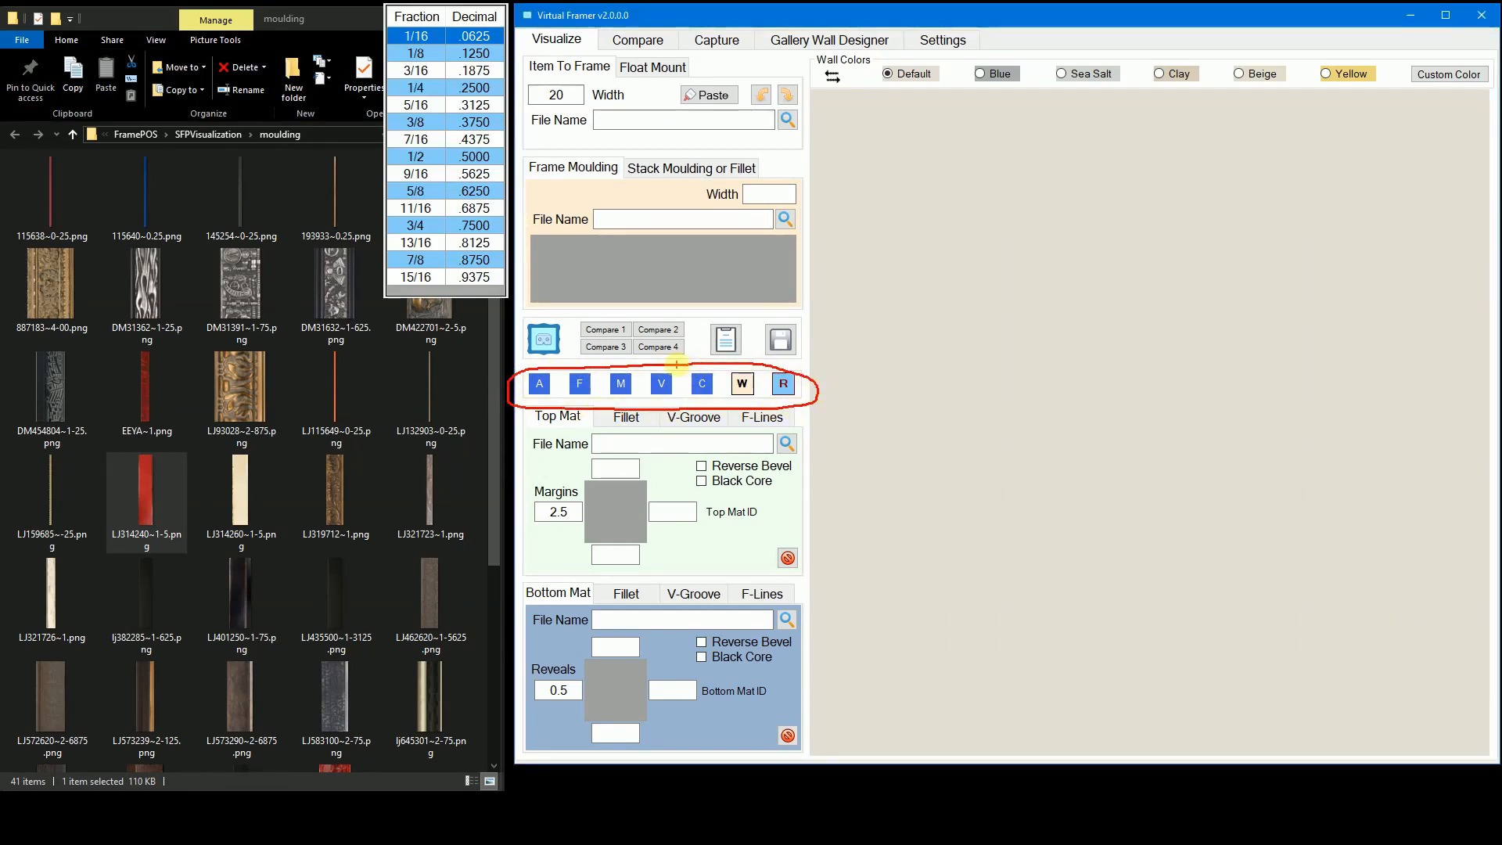
Step: Load five pictures from the art folder onto the wall one after another, ending with 9 Animatred Movie.jpg and godzilla_large.jpg
key("Escape")
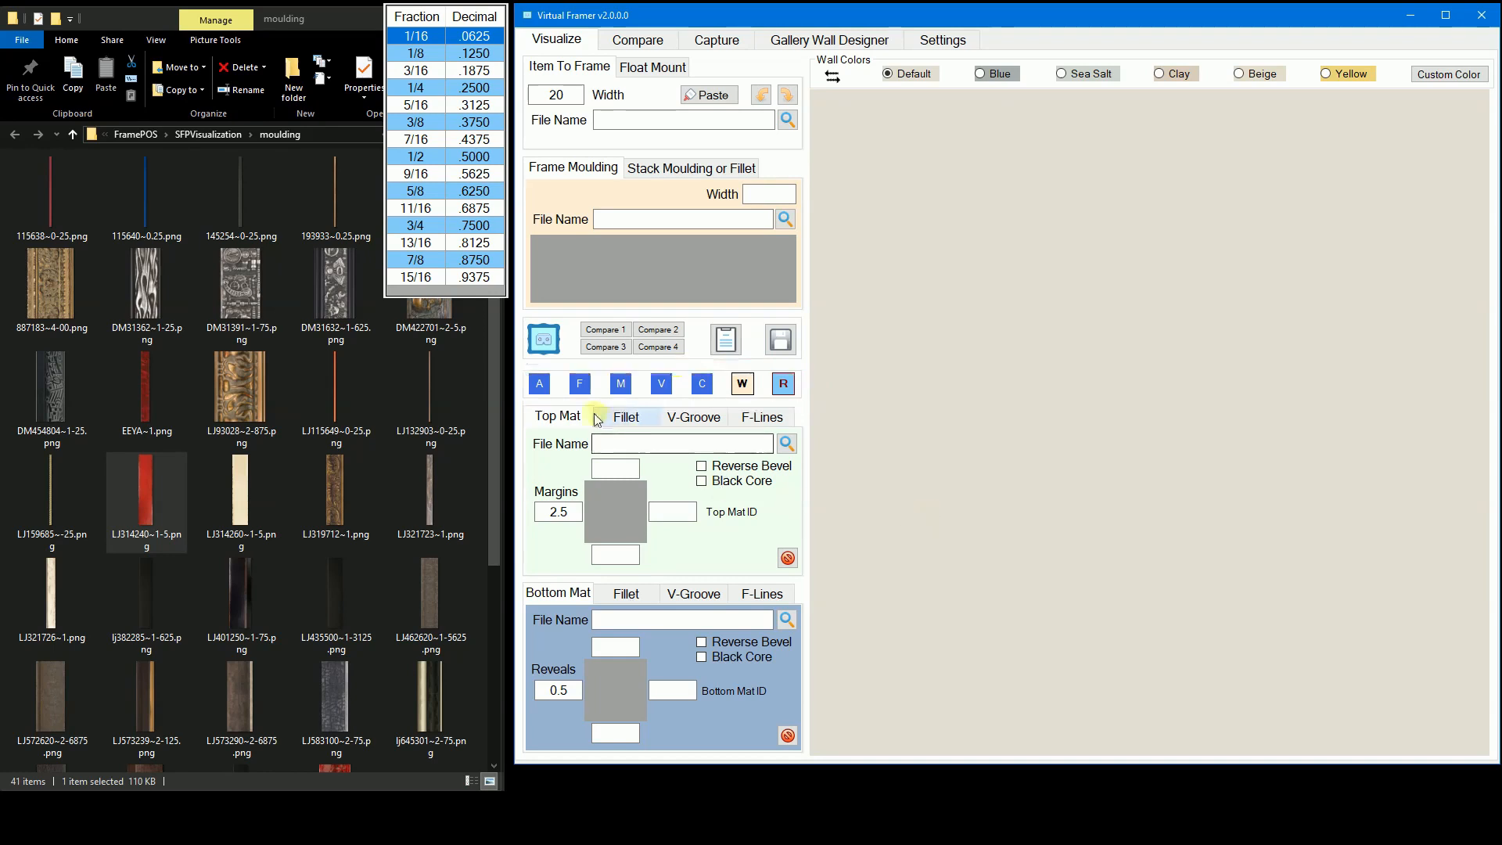
left_click(540, 385)
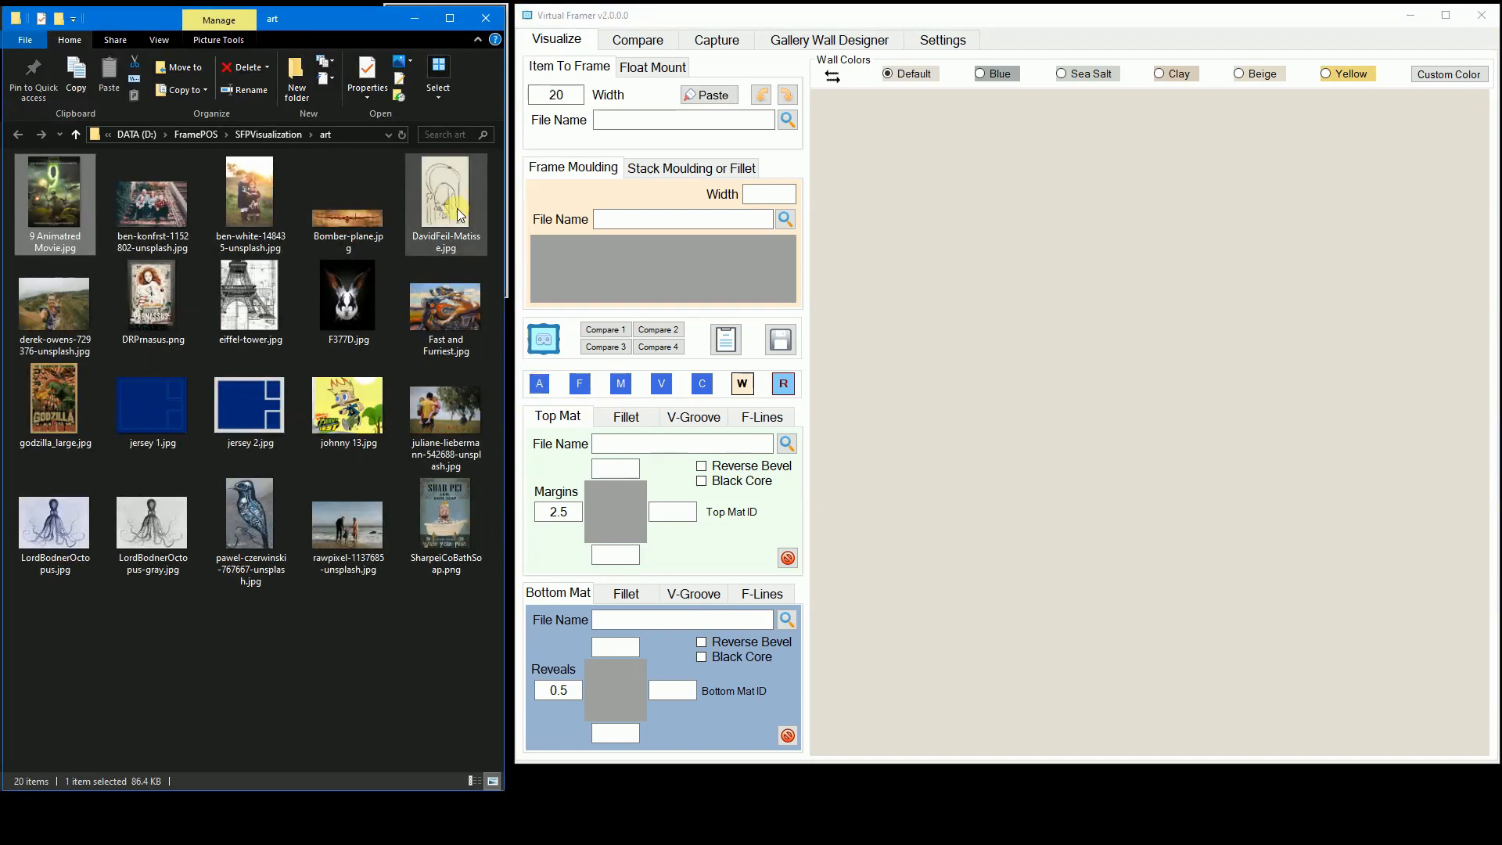
left_click_drag(444, 309, 1082, 343)
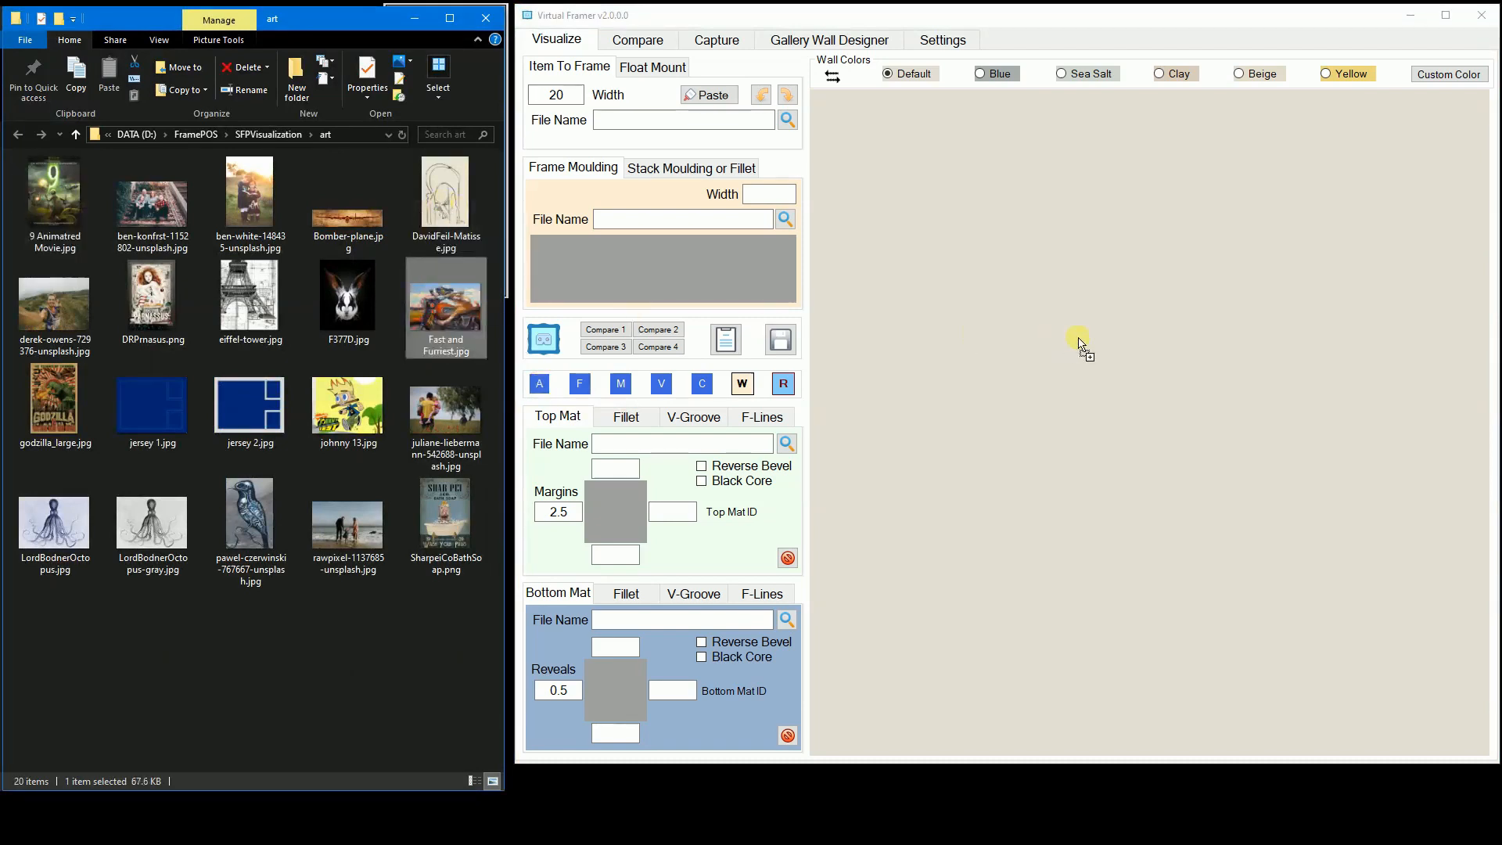
left_click_drag(421, 410, 1050, 426)
left_click_drag(342, 530, 1088, 477)
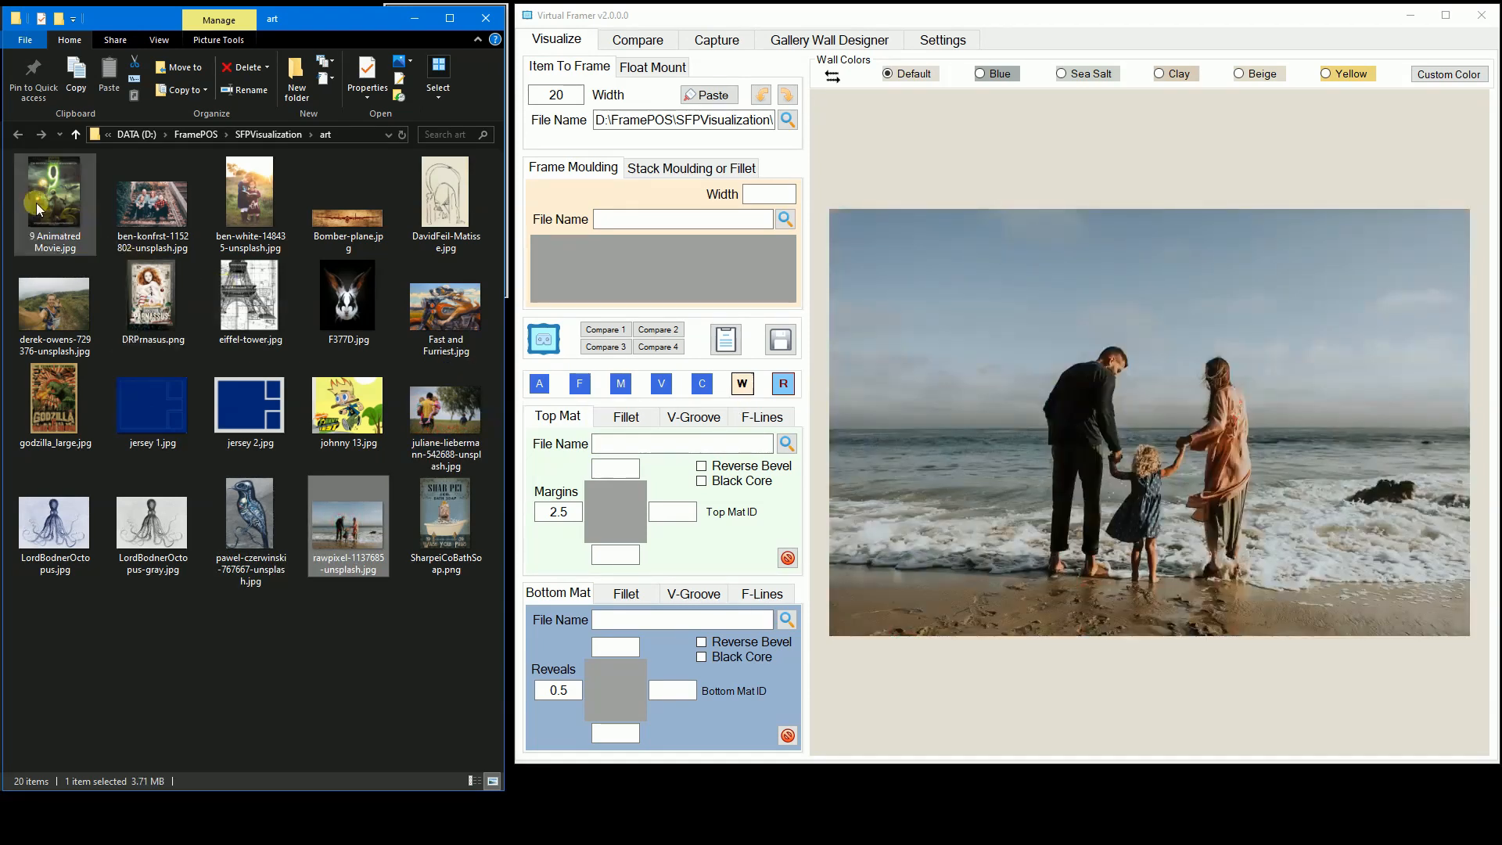
left_click_drag(53, 225, 1117, 448)
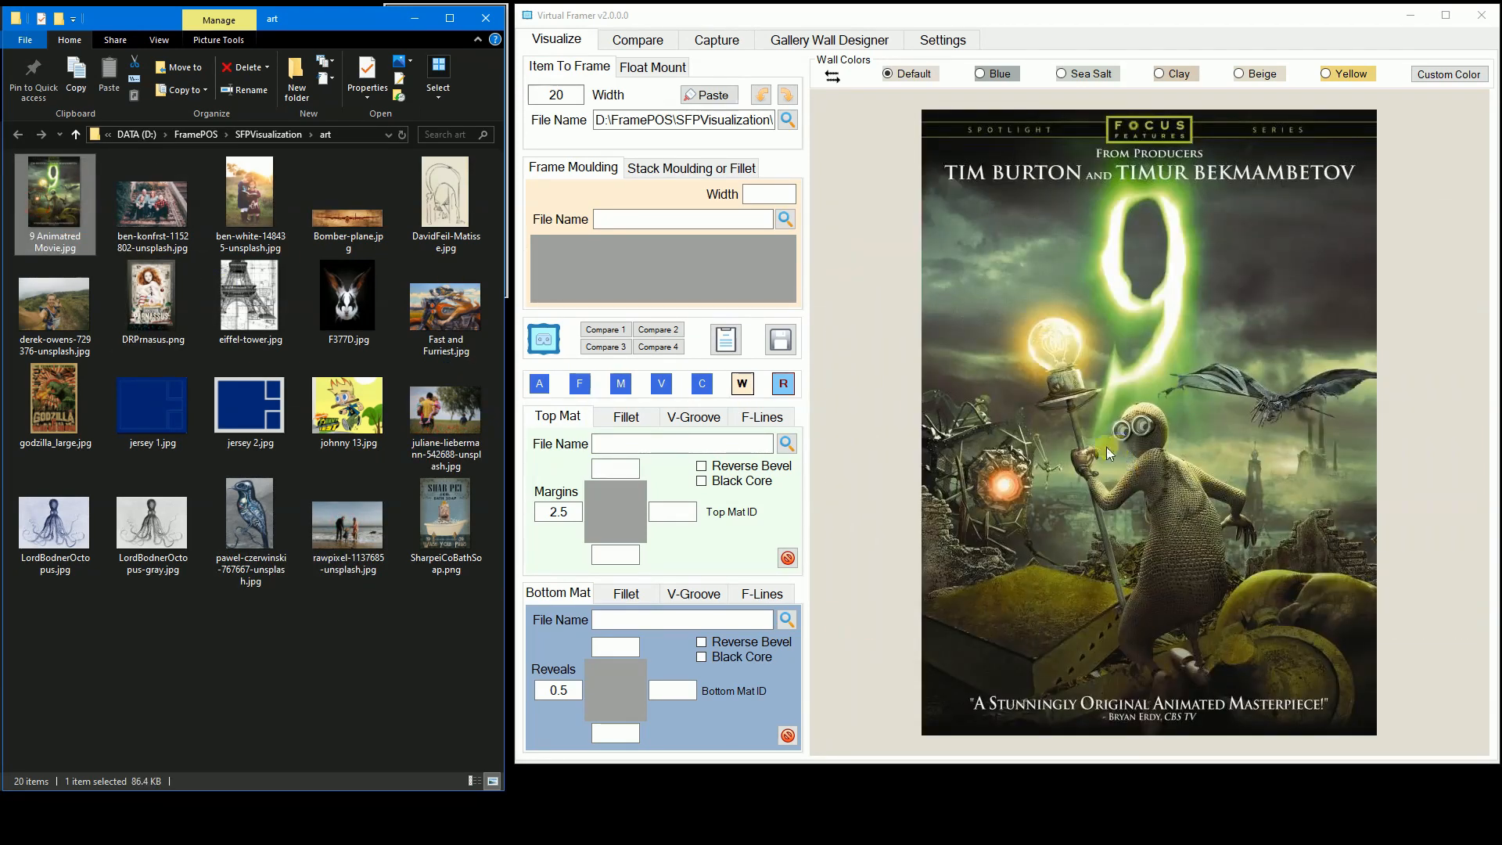
left_click_drag(63, 401, 1156, 403)
Step: Frame the Godzilla poster with mouldings LJ573290~2-6875.png, LJ462620~1-5625.png and finally LJ572620~2-6875.png from the moulding folder
left_click(579, 385)
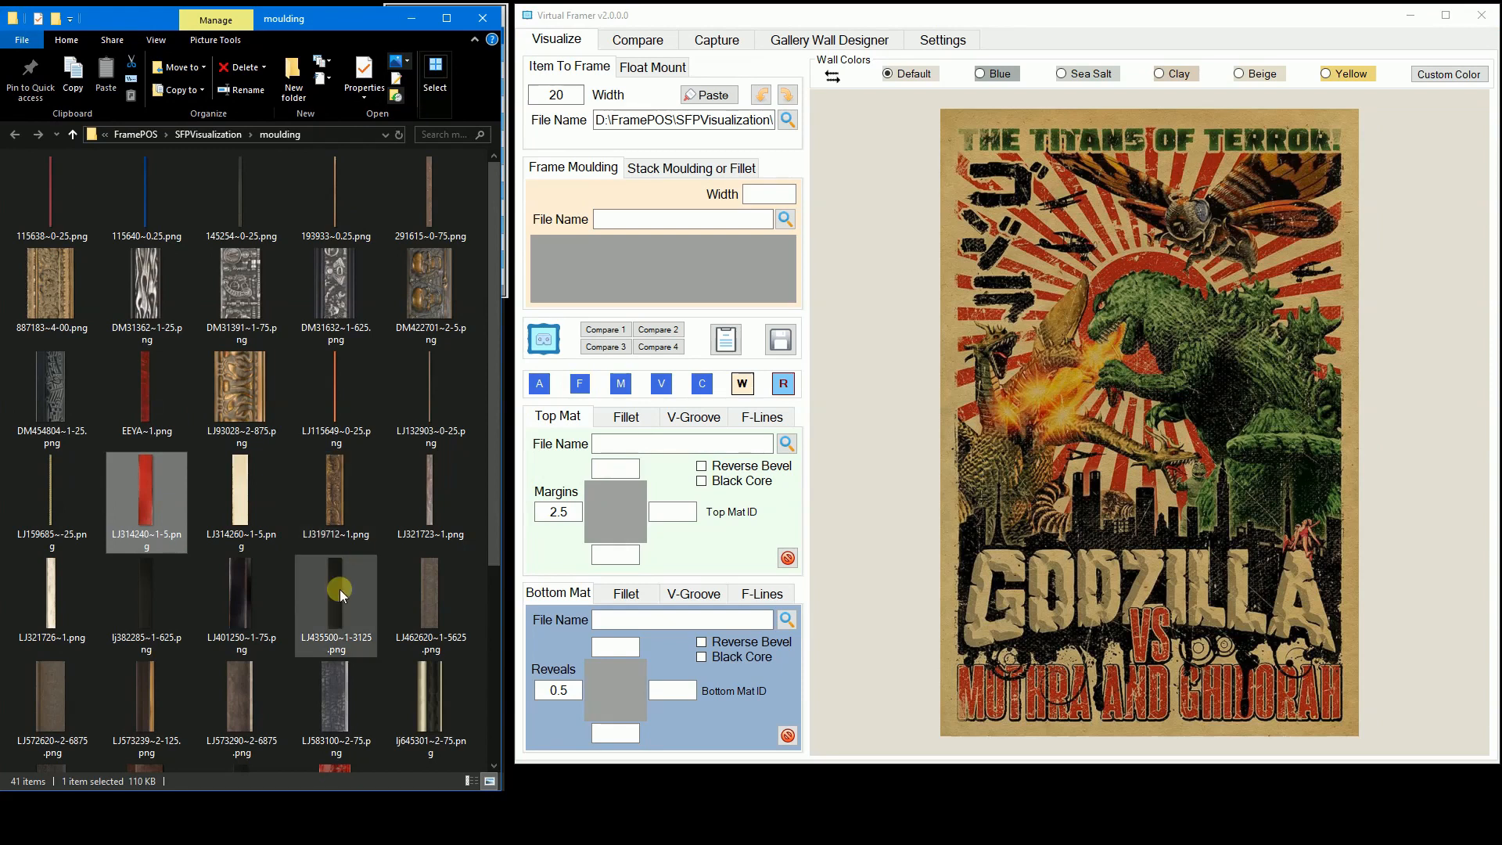
left_click_drag(240, 698, 1219, 546)
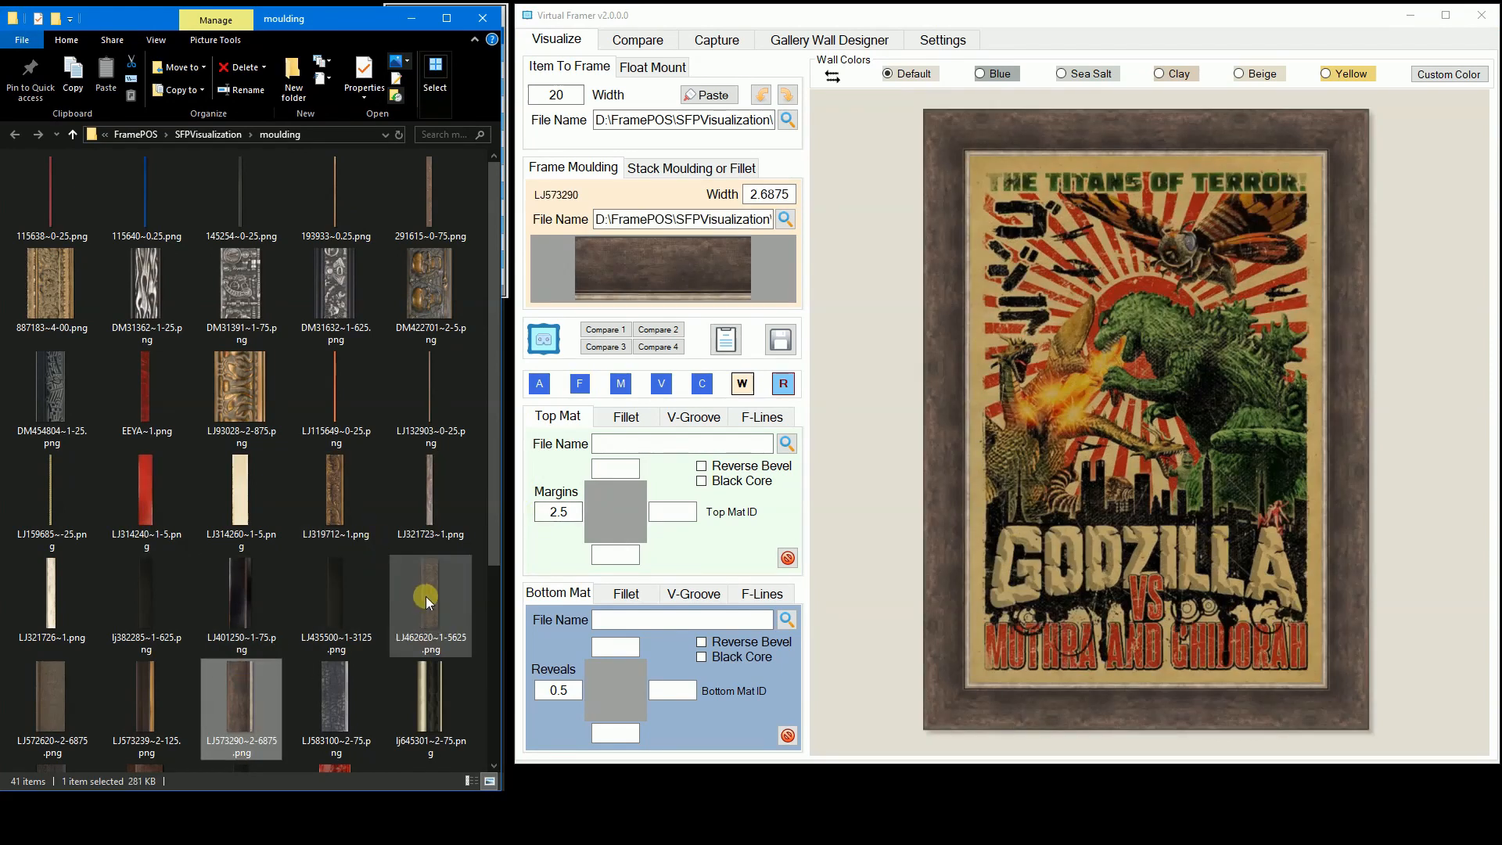
left_click_drag(426, 596, 975, 449)
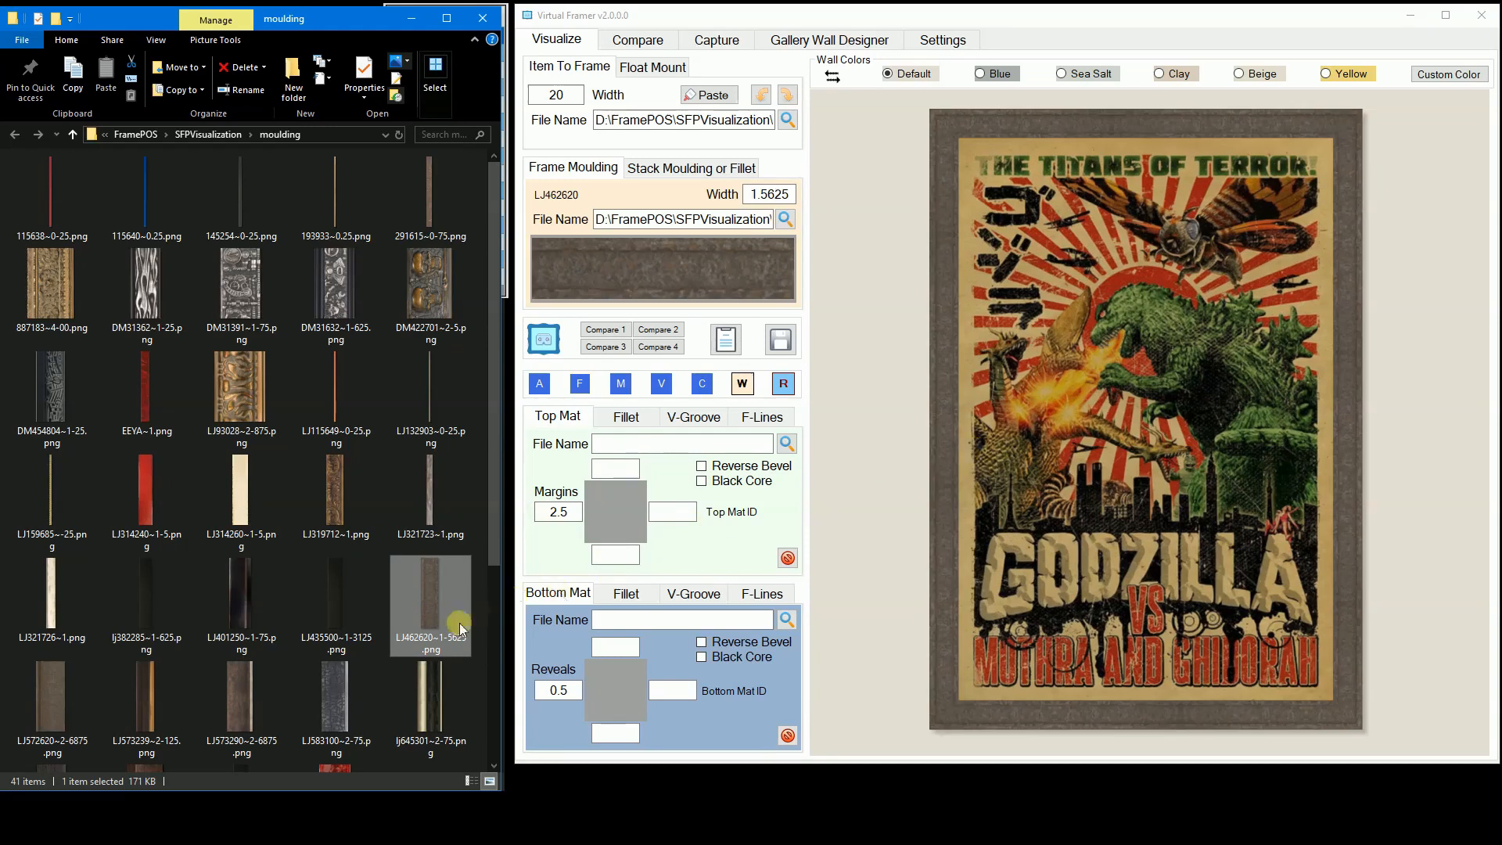
left_click_drag(67, 704, 1102, 397)
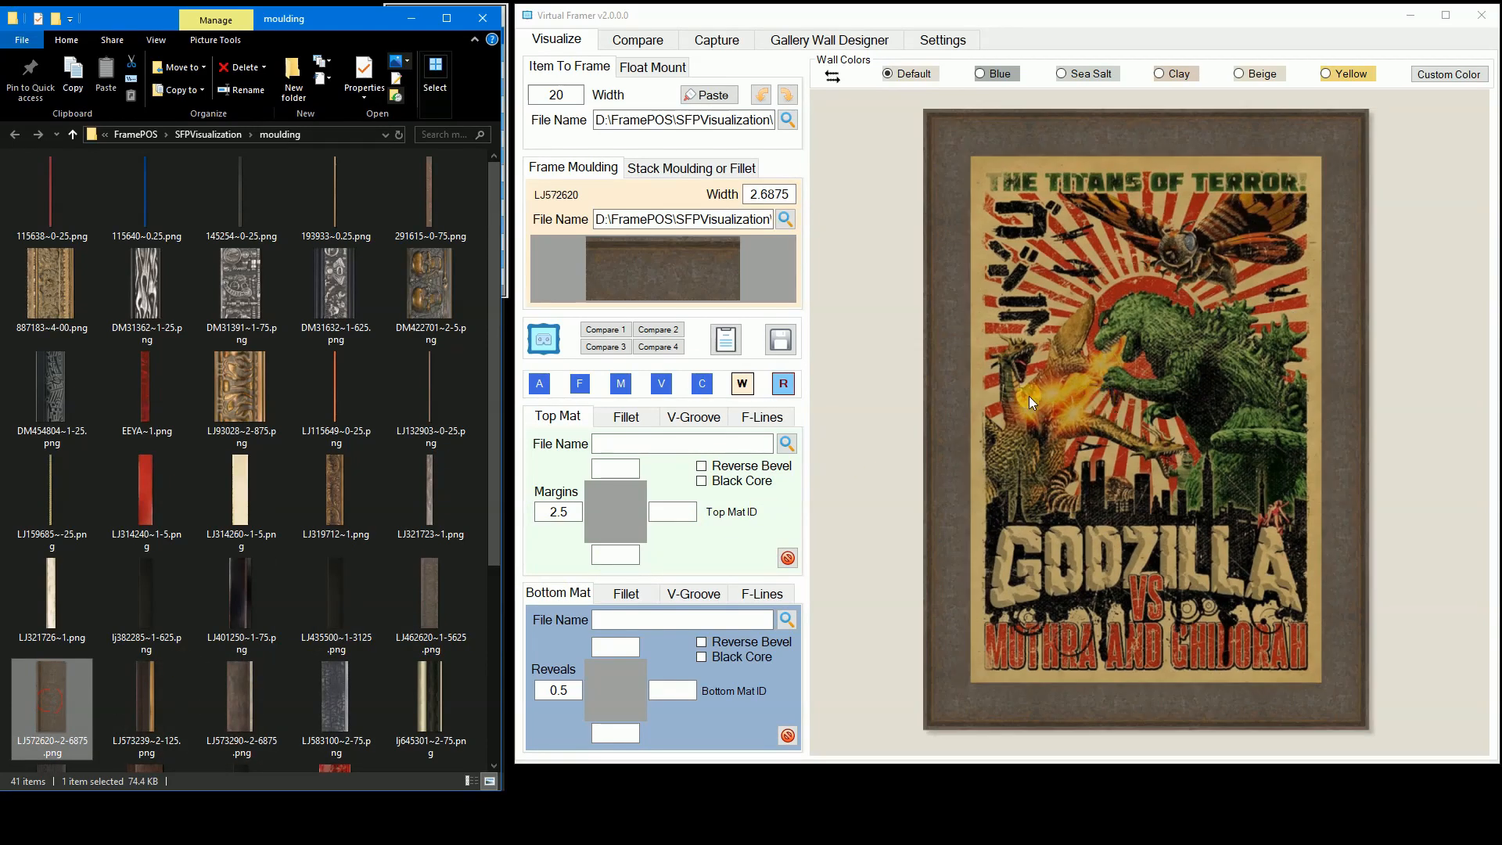
Step: Add A3505.png from the mat folder as the top mat around the Godzilla poster
left_click(622, 385)
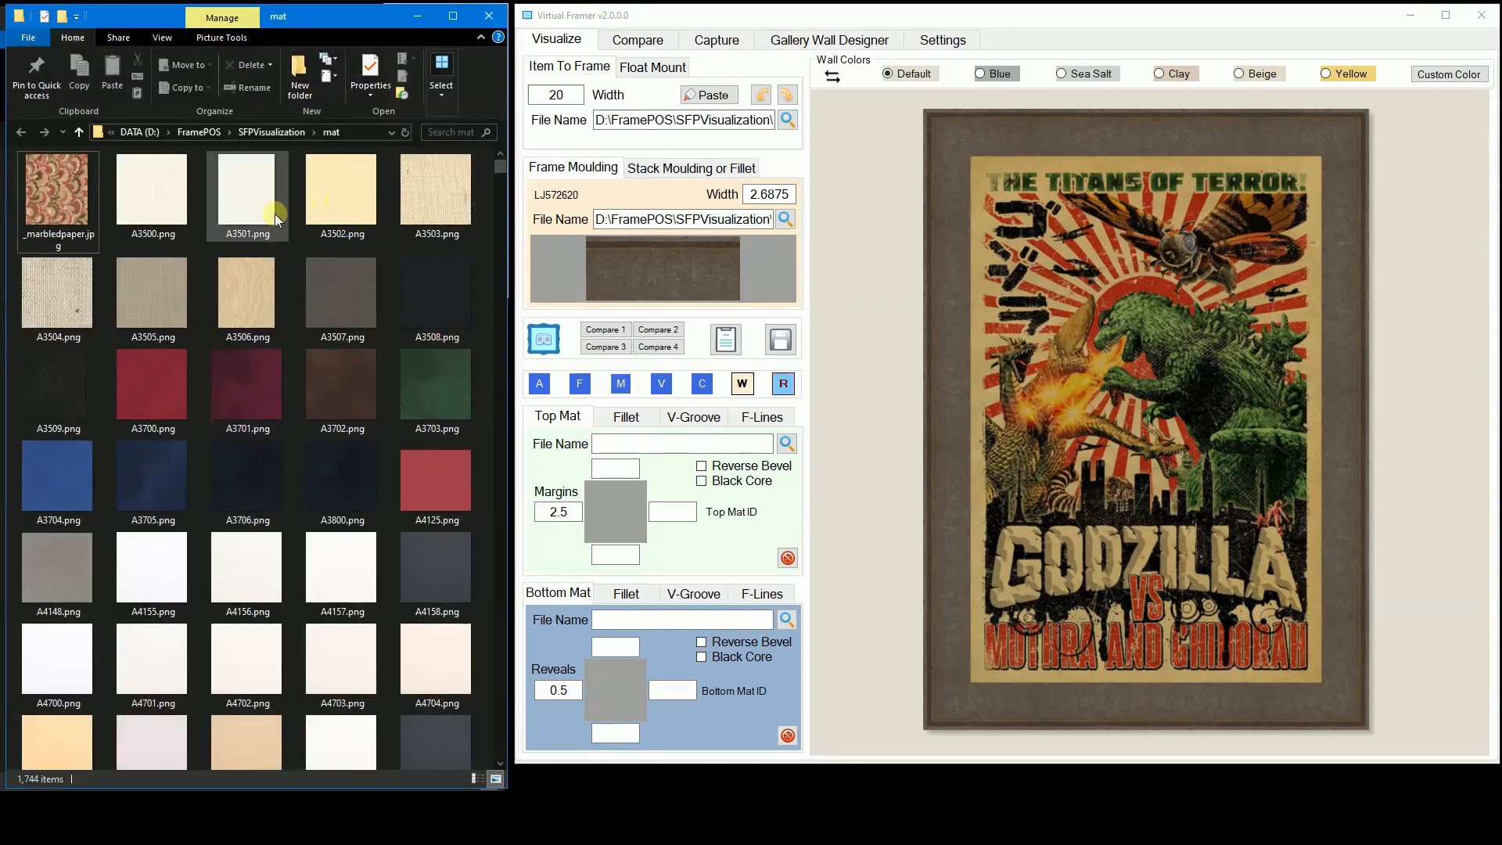
left_click(129, 288)
left_click_drag(245, 289, 1017, 359)
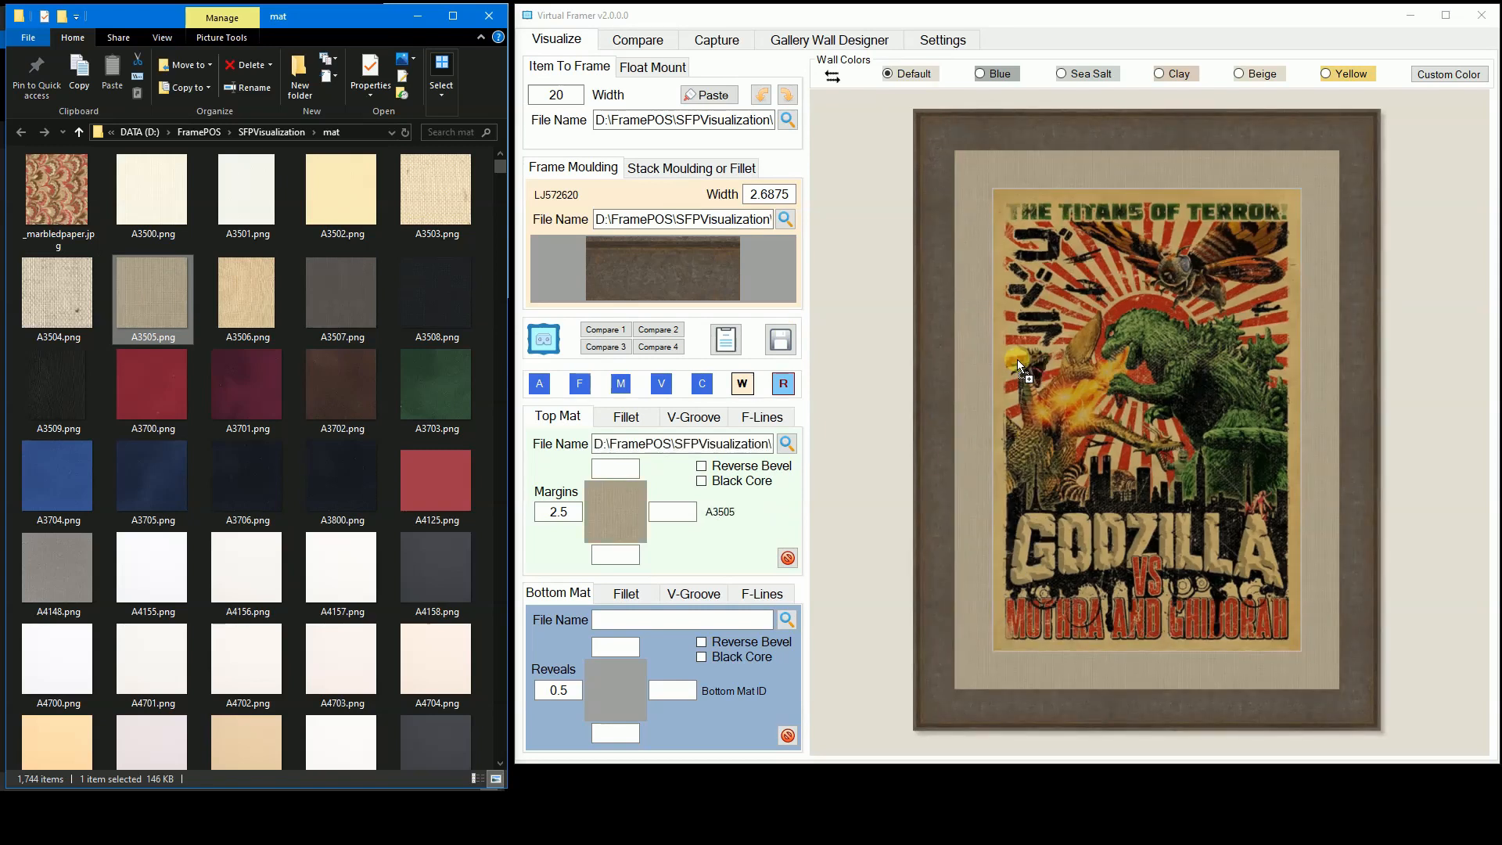
Step: View the folder of saved visualized images and bring up the fraction-to-decimal chart
left_click(662, 384)
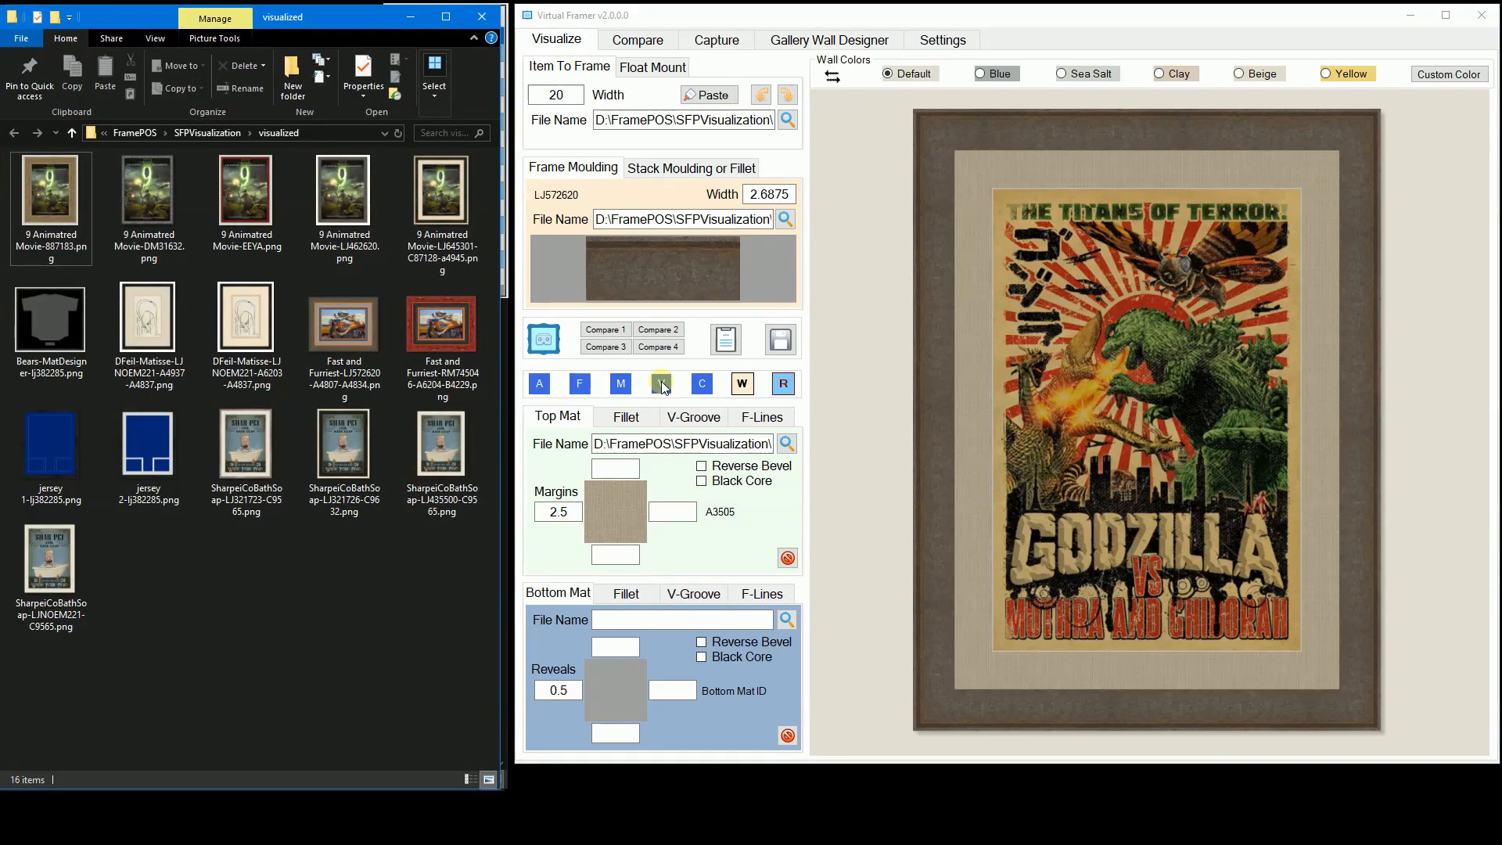
left_click(702, 384)
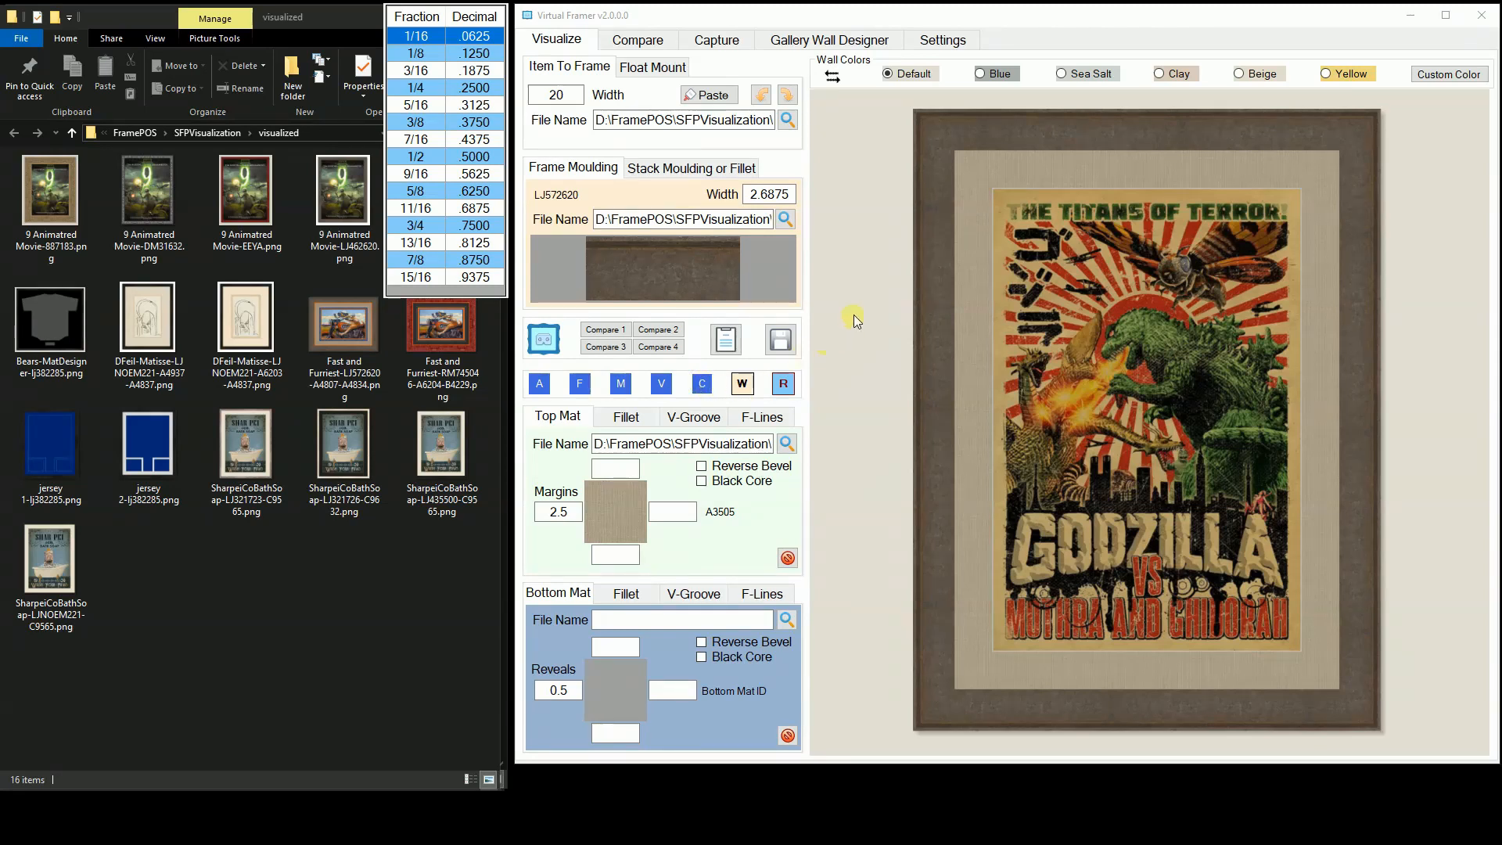
mouse_move(724, 366)
left_mouse_down()
mouse_move(724, 398)
mouse_move(759, 391)
mouse_move(742, 356)
left_mouse_up()
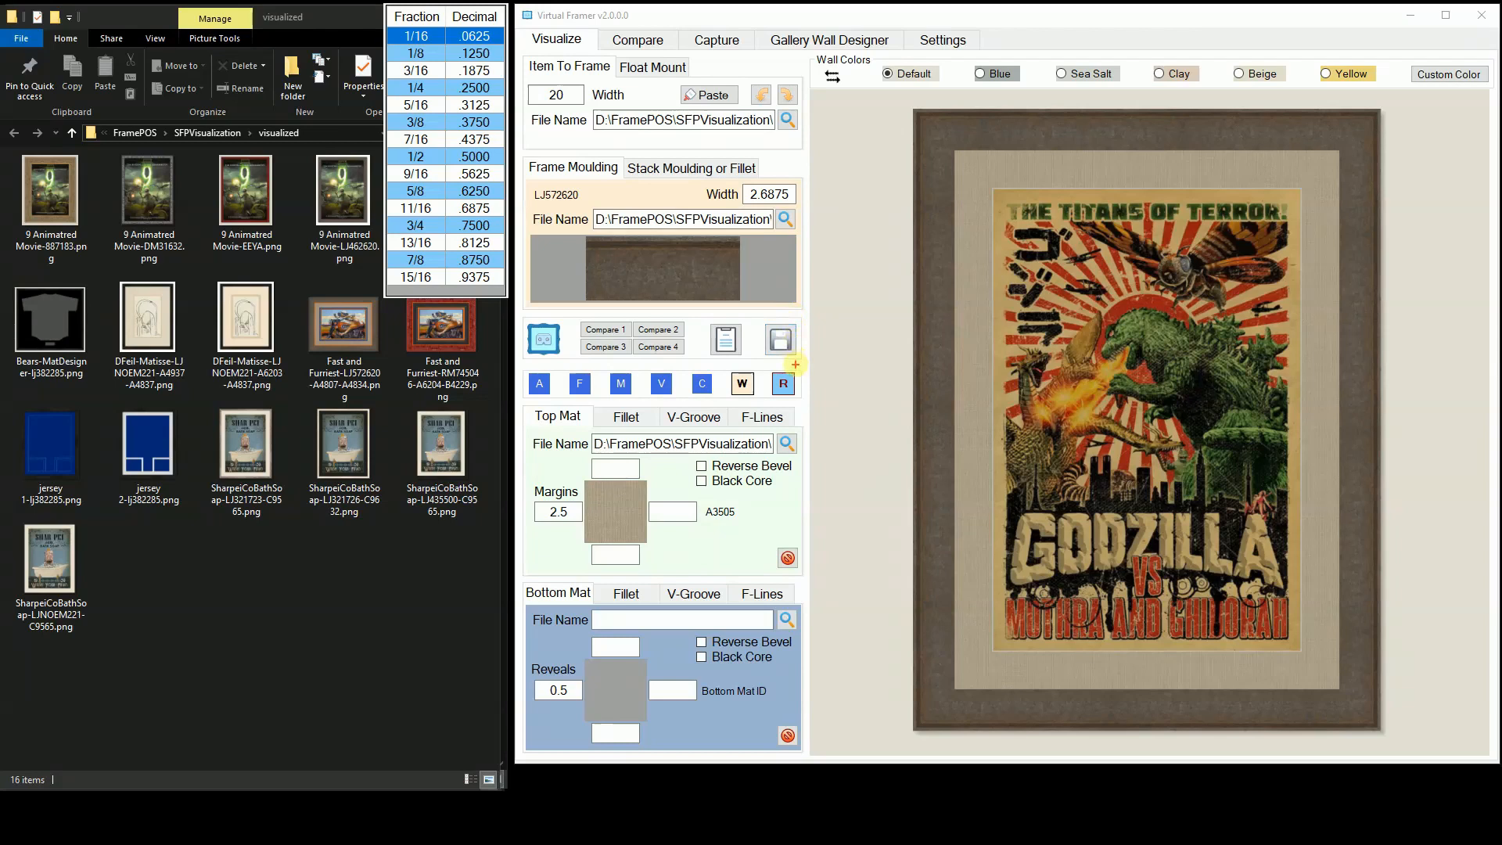
Step: Reset the wall, confirming the removal of the artwork, moulding and mat
mouse_move(795, 364)
left_mouse_down()
mouse_move(765, 385)
mouse_move(792, 400)
mouse_move(809, 371)
mouse_move(809, 385)
left_mouse_up()
key("Escape")
left_click(786, 387)
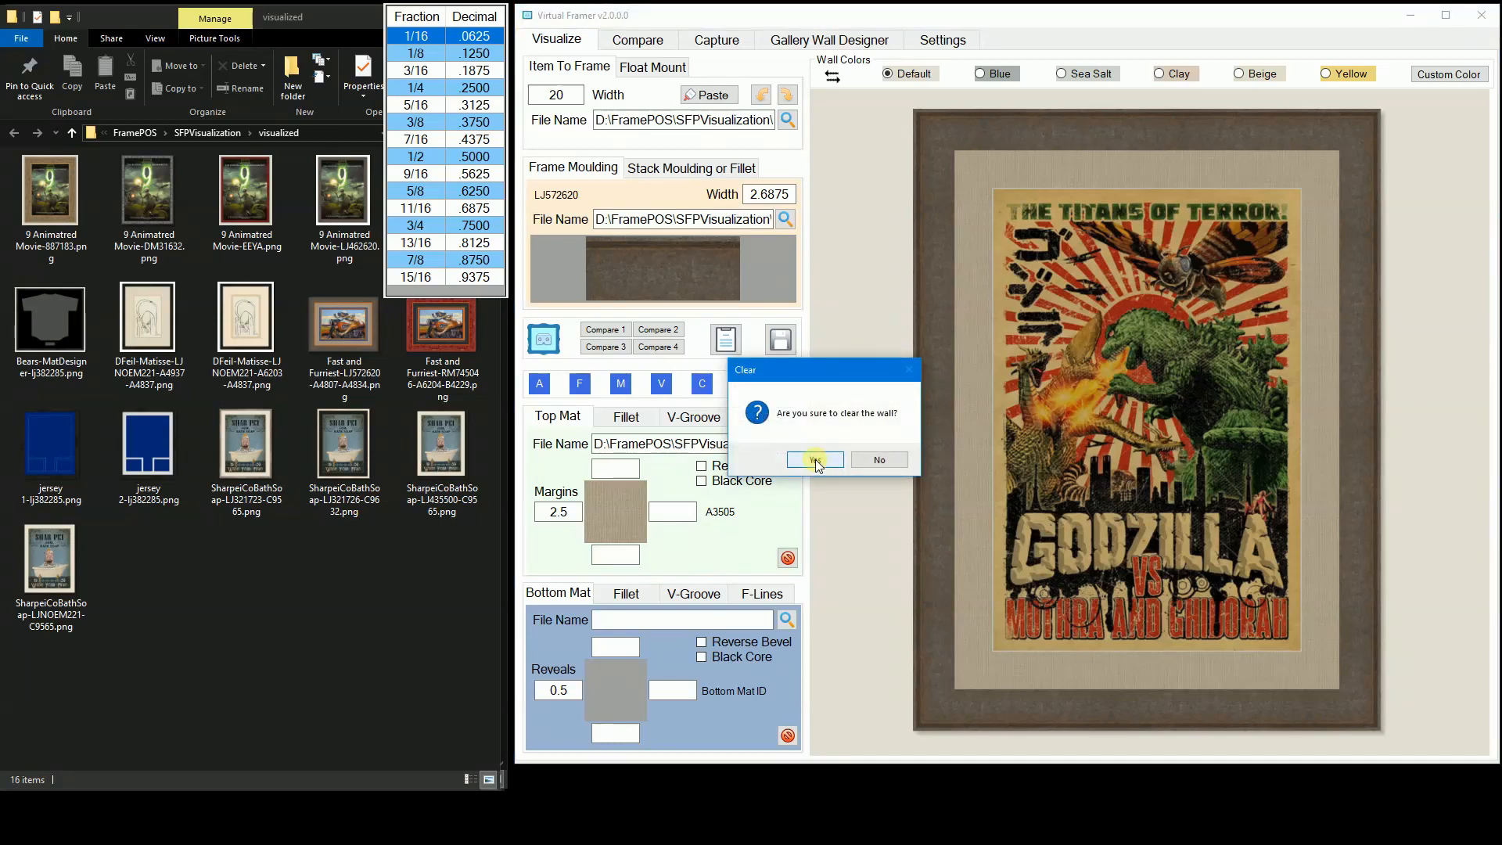
left_click(816, 462)
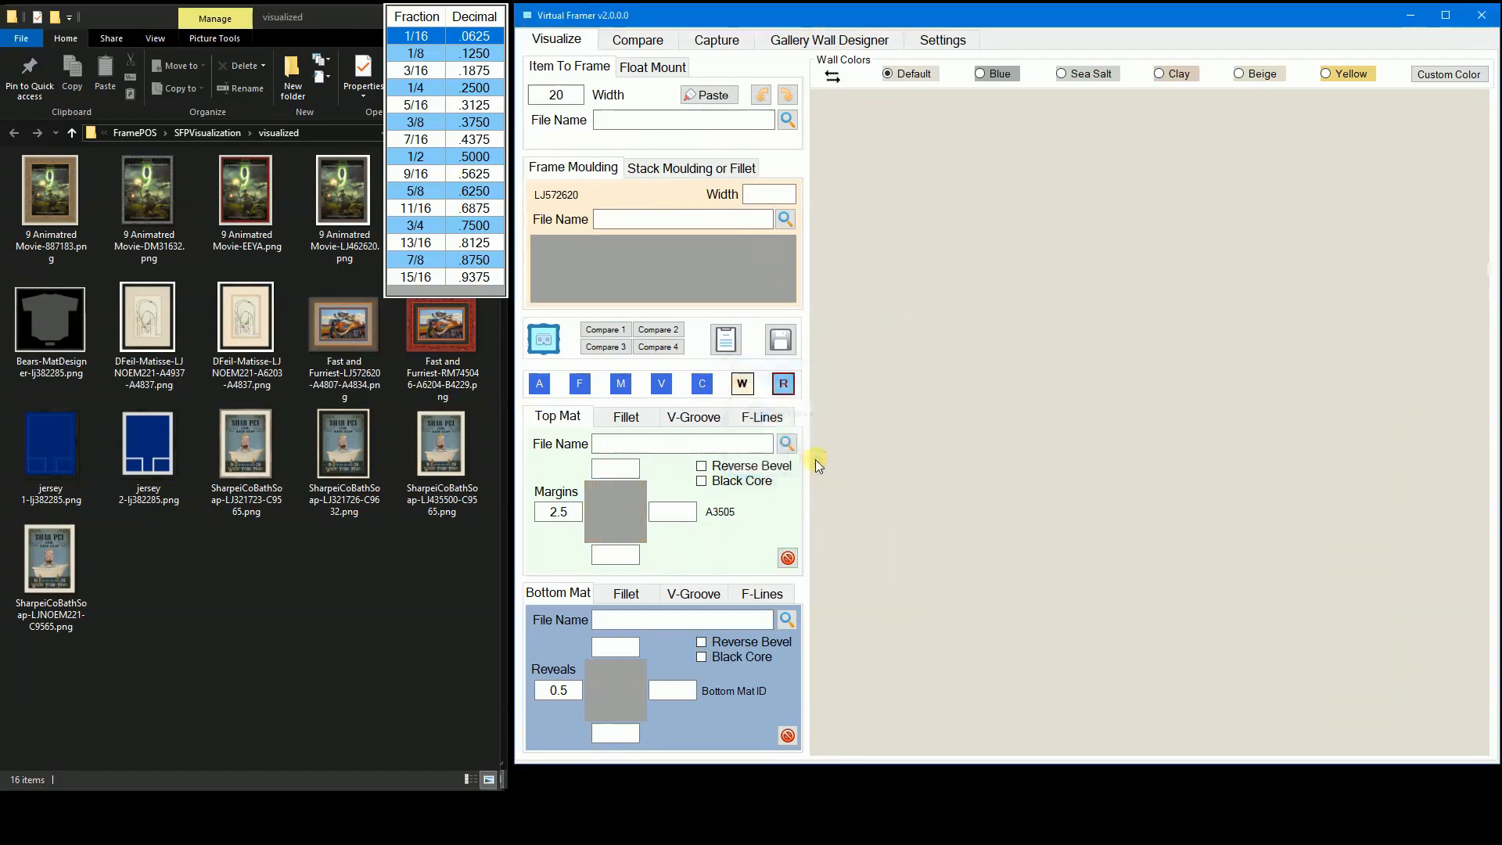
Step: Load Fast and Furriest.jpg from the art folder and frame it with moulding LJ462620~1-5625.png
left_click(541, 385)
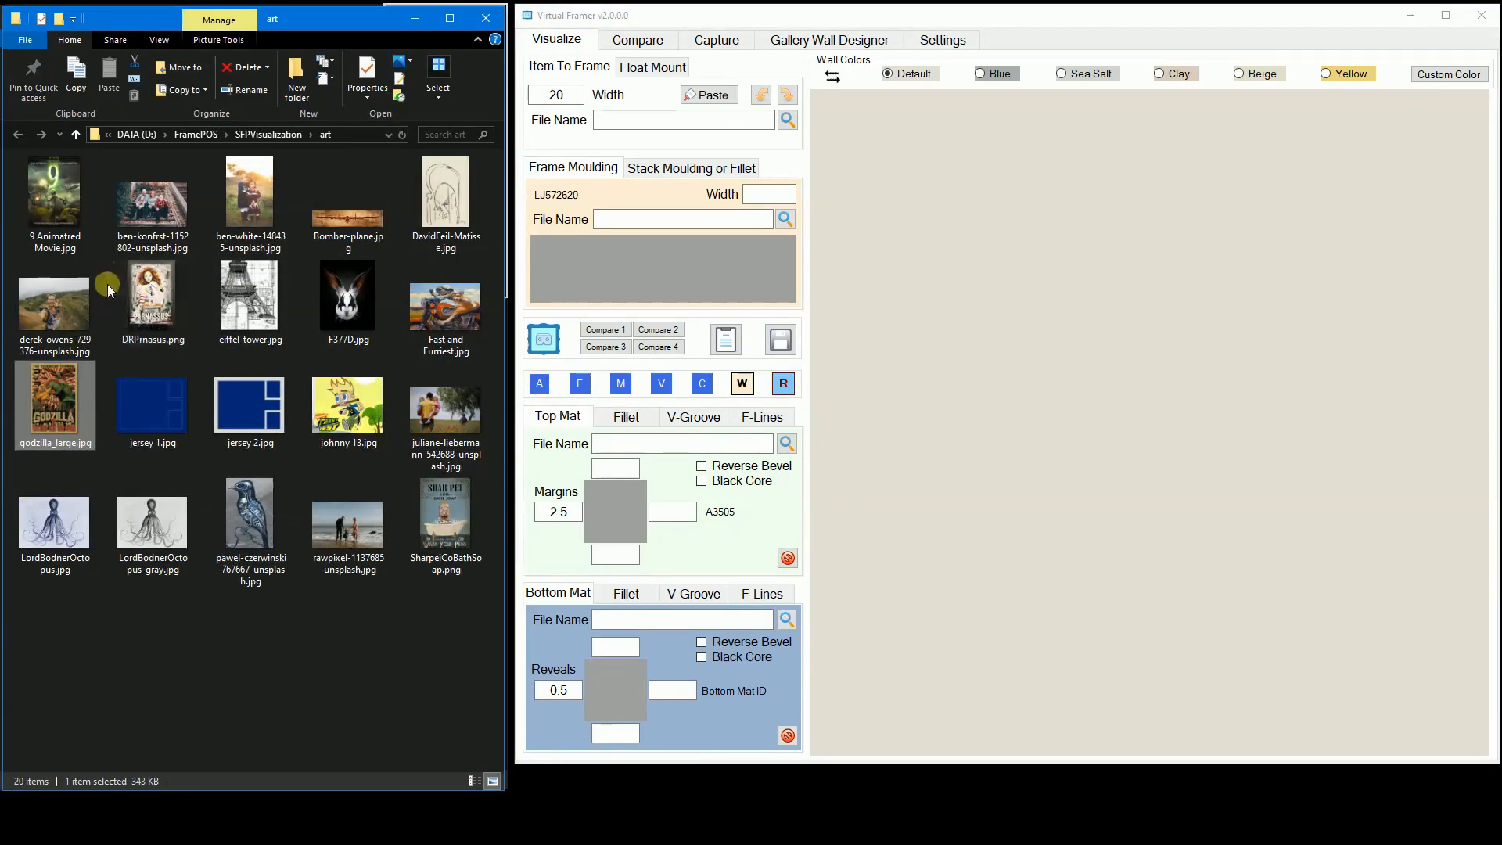
left_click_drag(429, 303, 1070, 374)
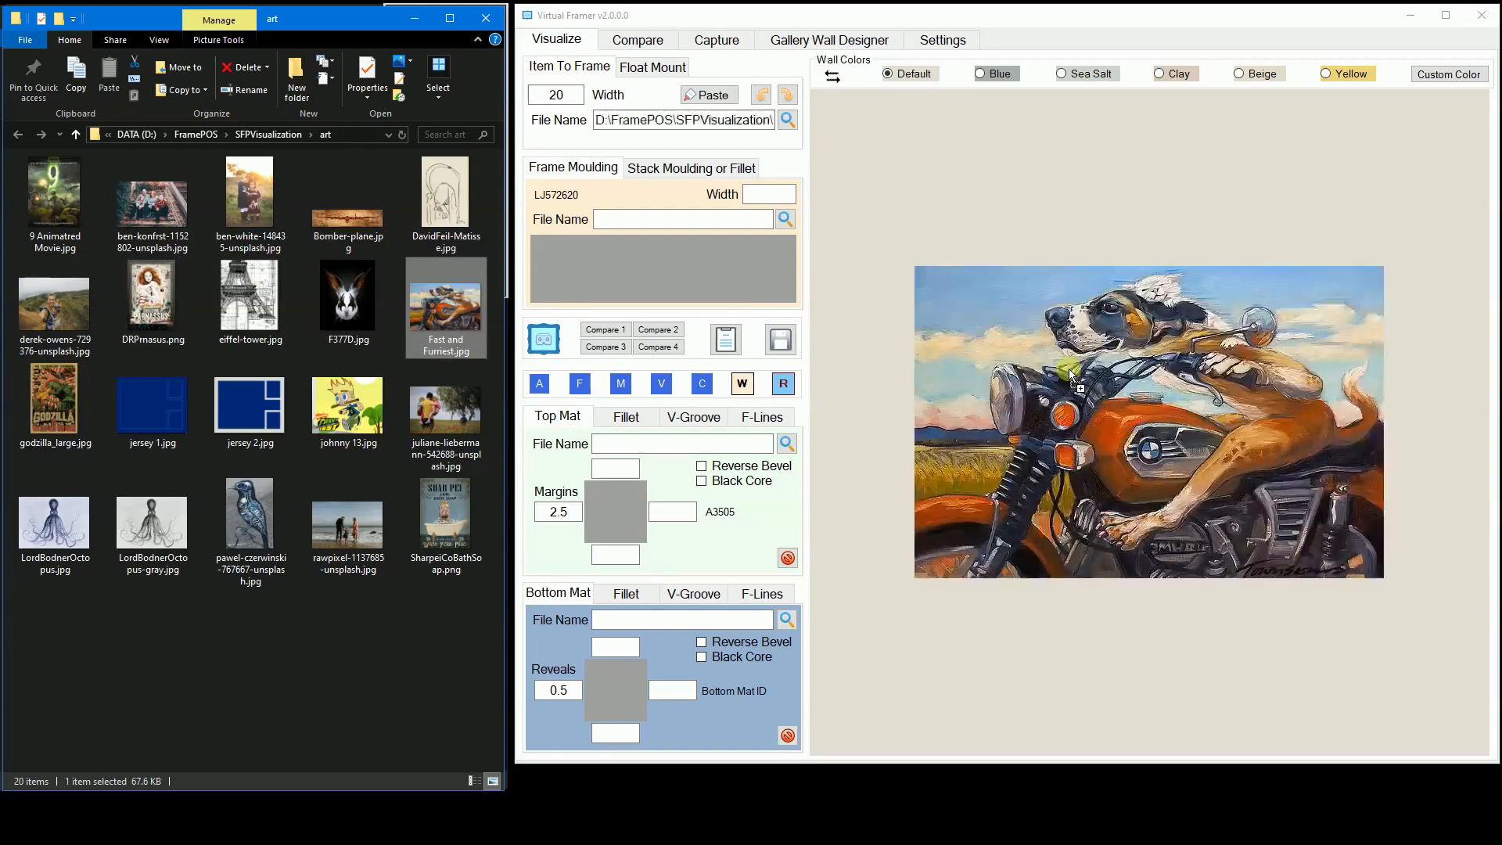
left_click(580, 386)
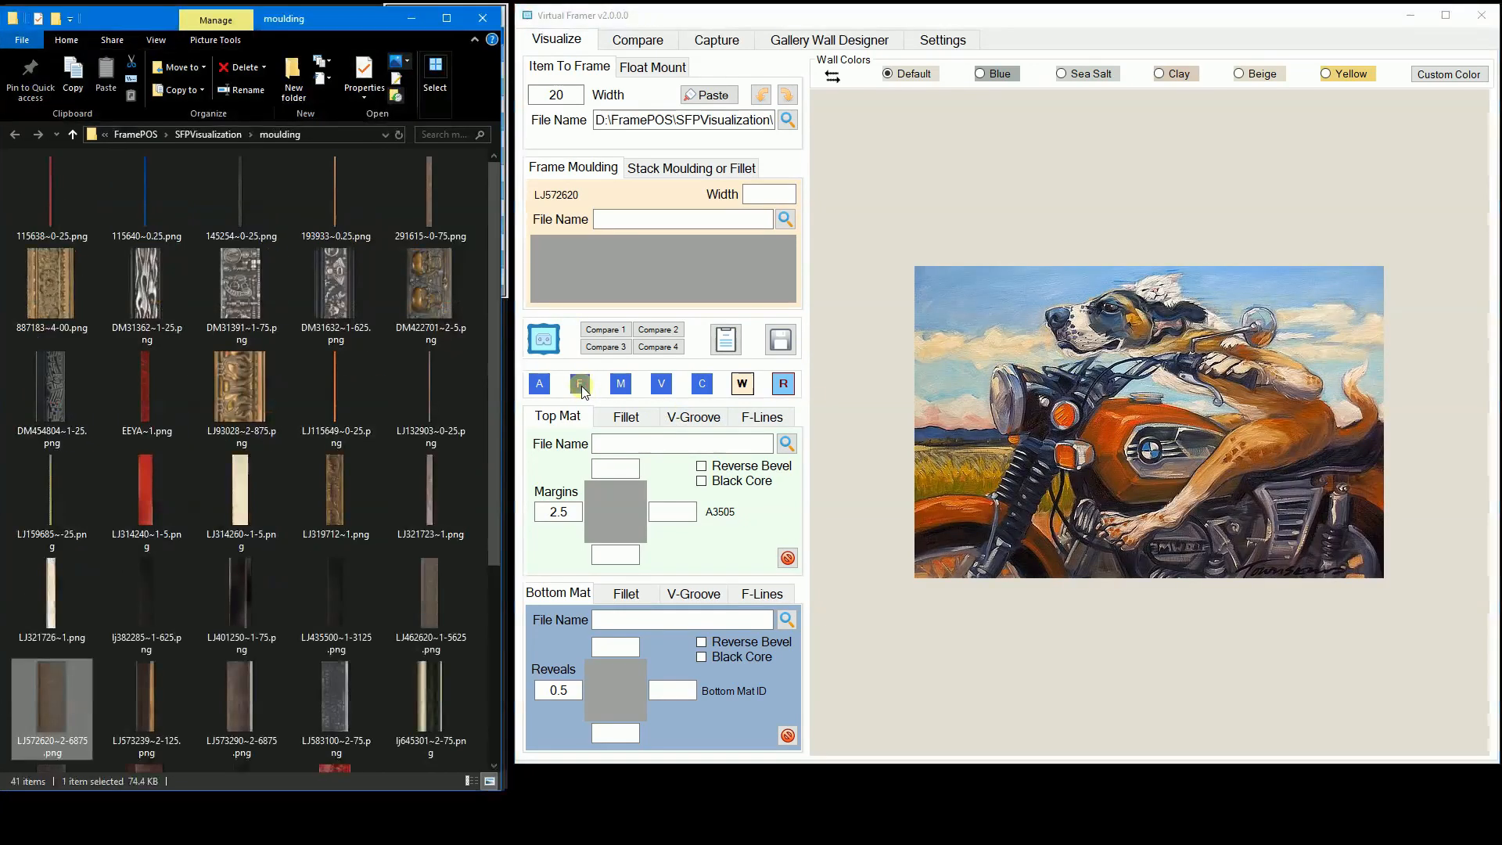
scroll(316, 490, "down", 3)
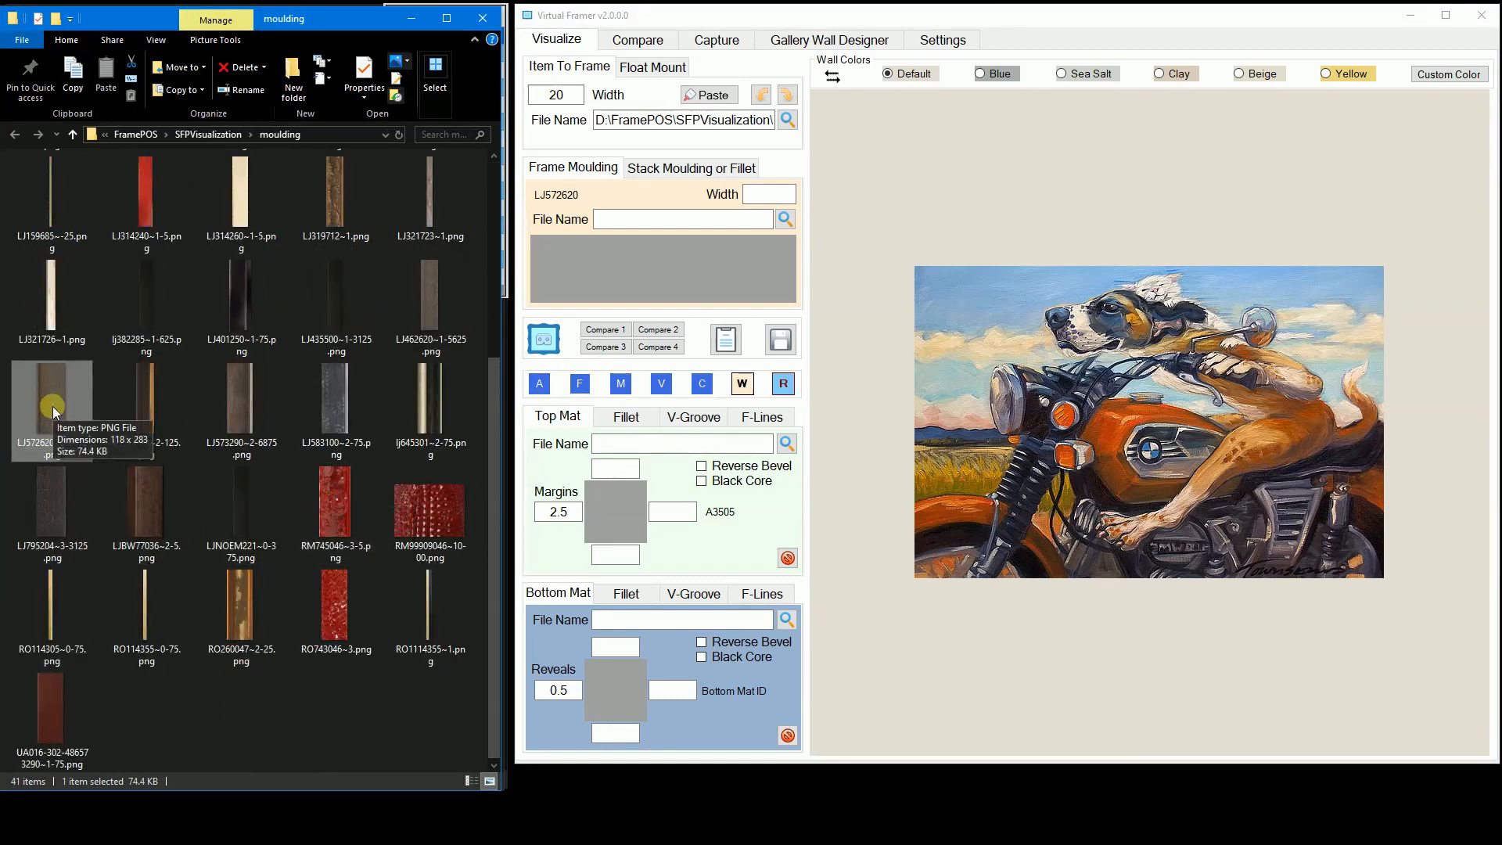
left_click_drag(421, 292, 953, 403)
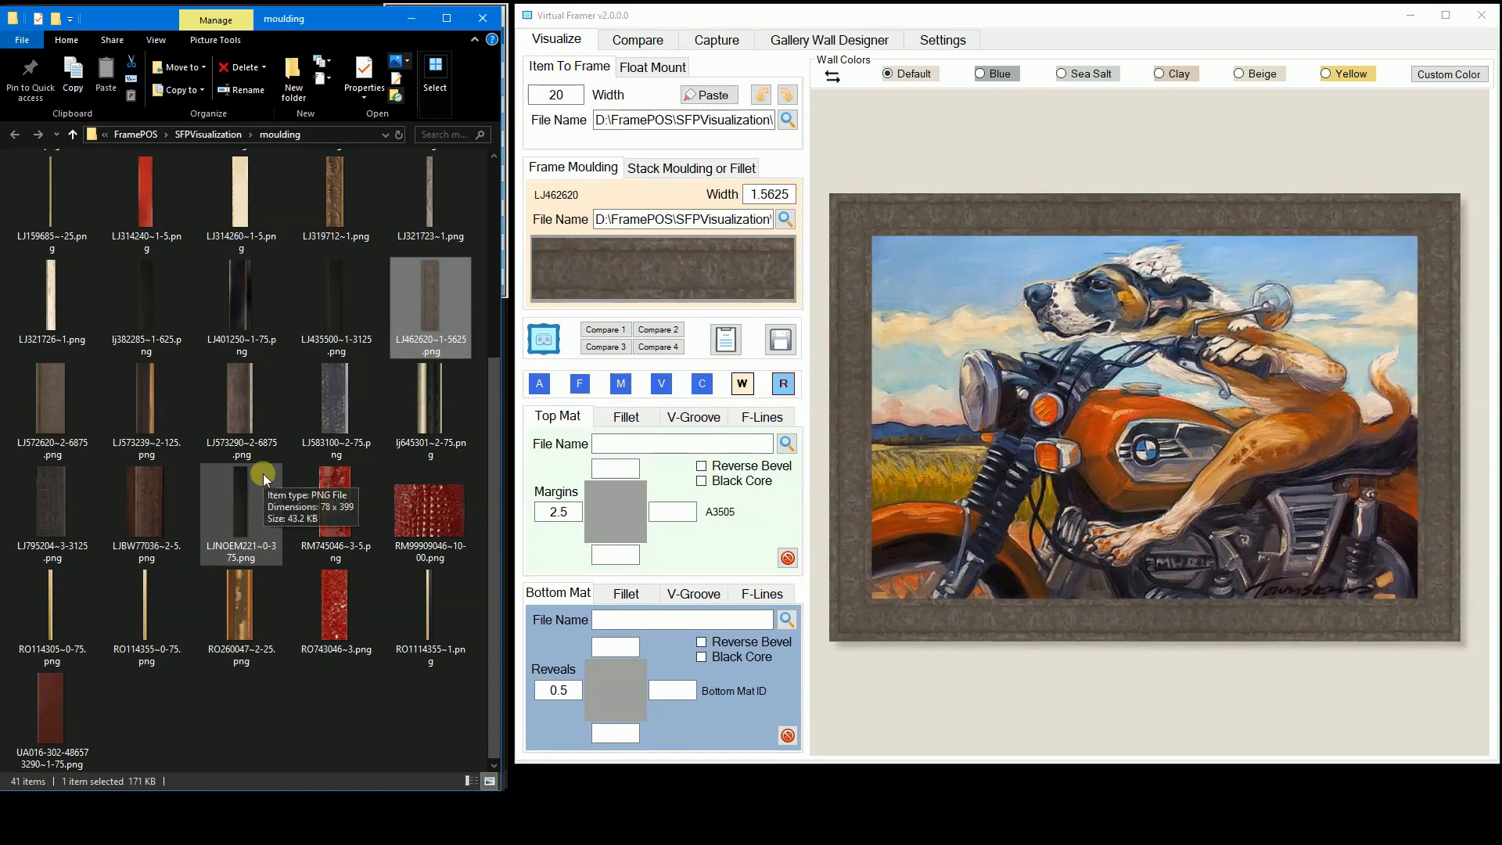
Step: Stack the orange fillet LJ115649~0-25.png inside the main frame moulding
scroll(261, 473, "up", 3)
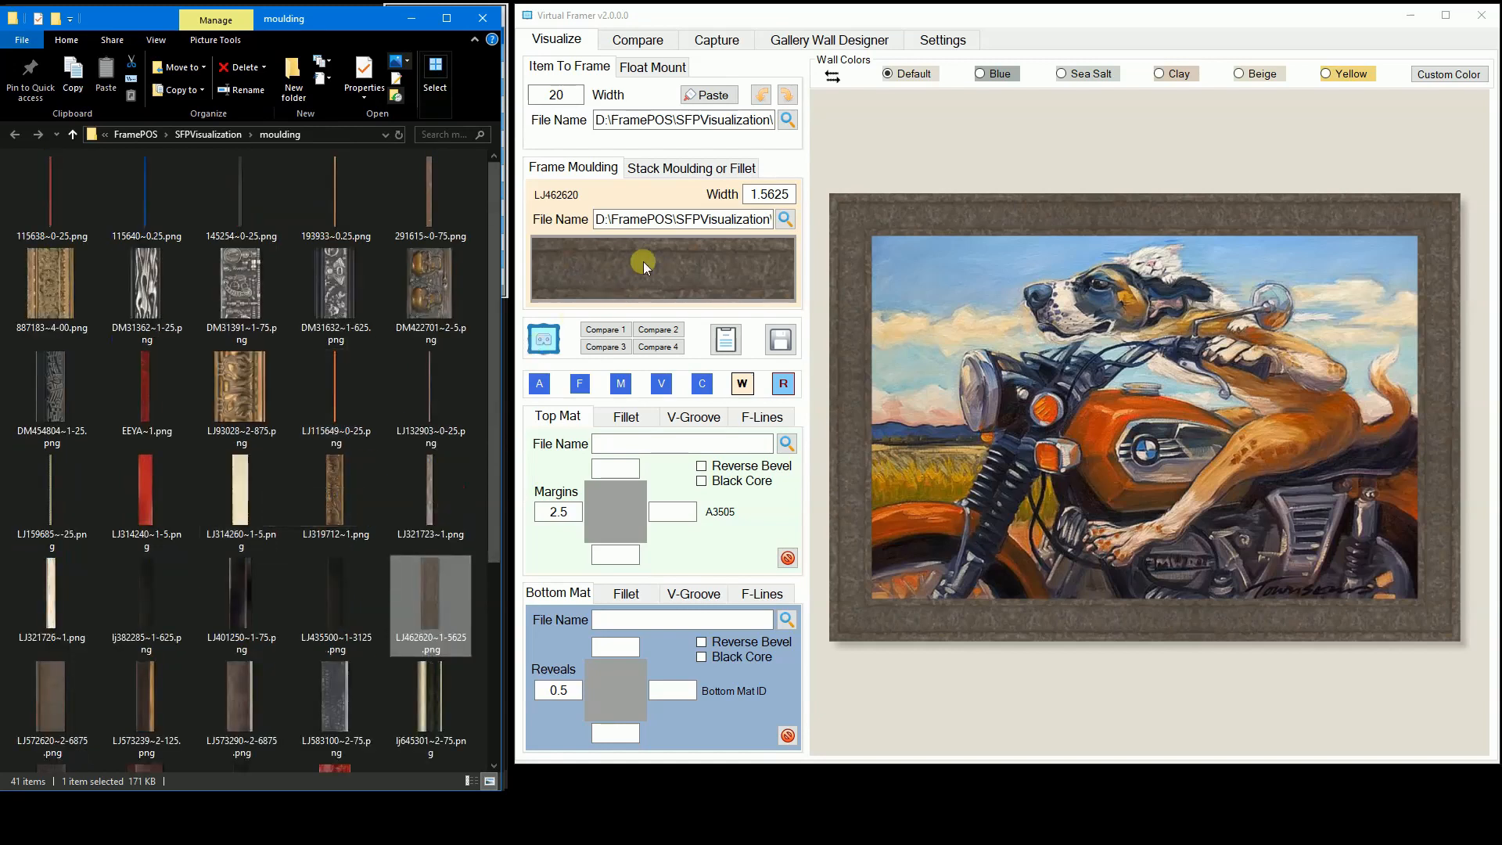
left_click(693, 168)
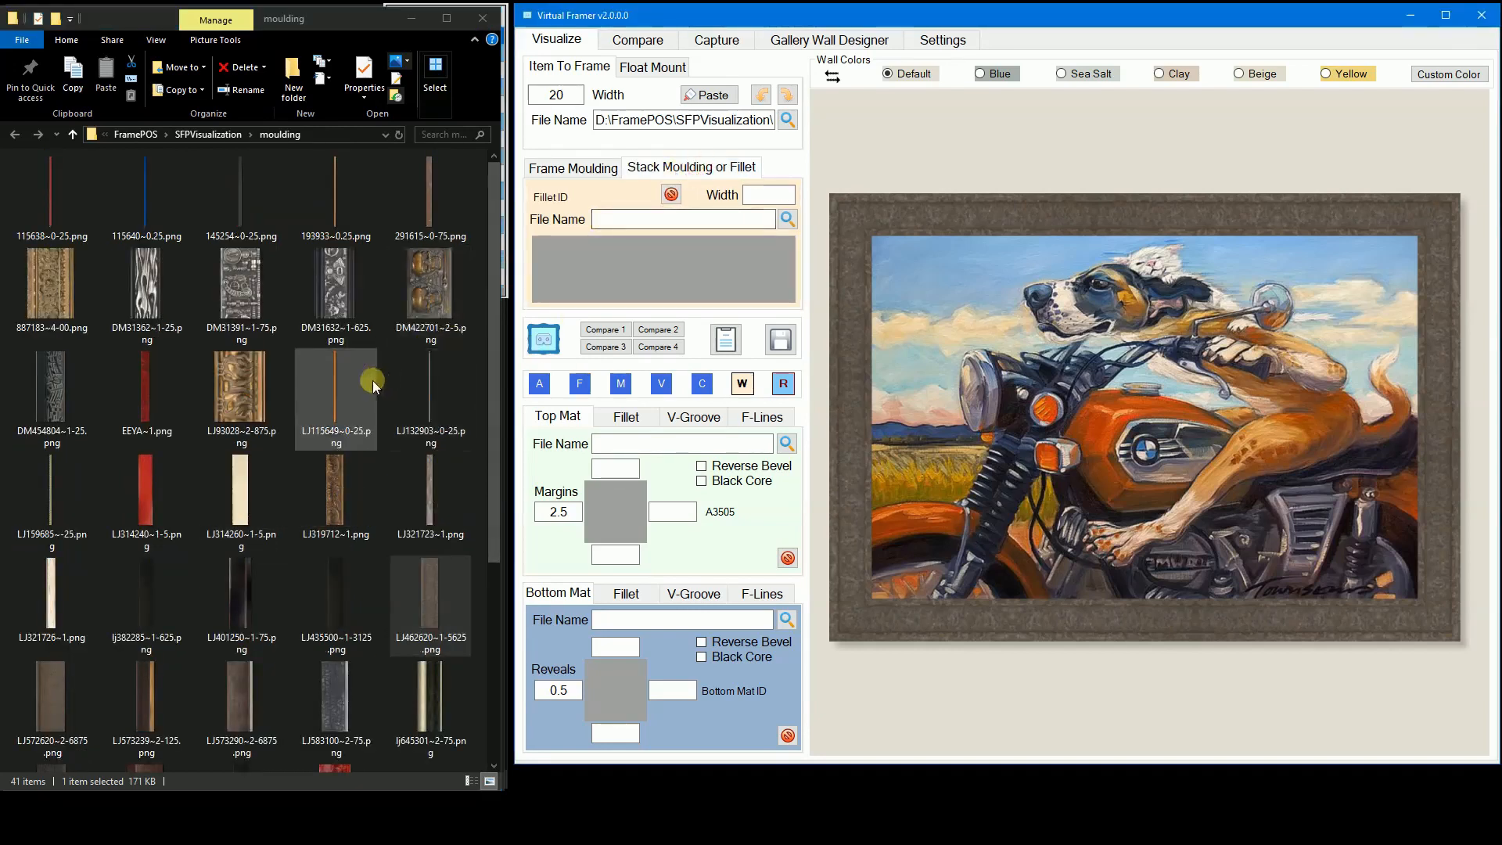
mouse_move(335, 392)
left_mouse_down()
mouse_move(914, 454)
mouse_move(717, 275)
left_mouse_up()
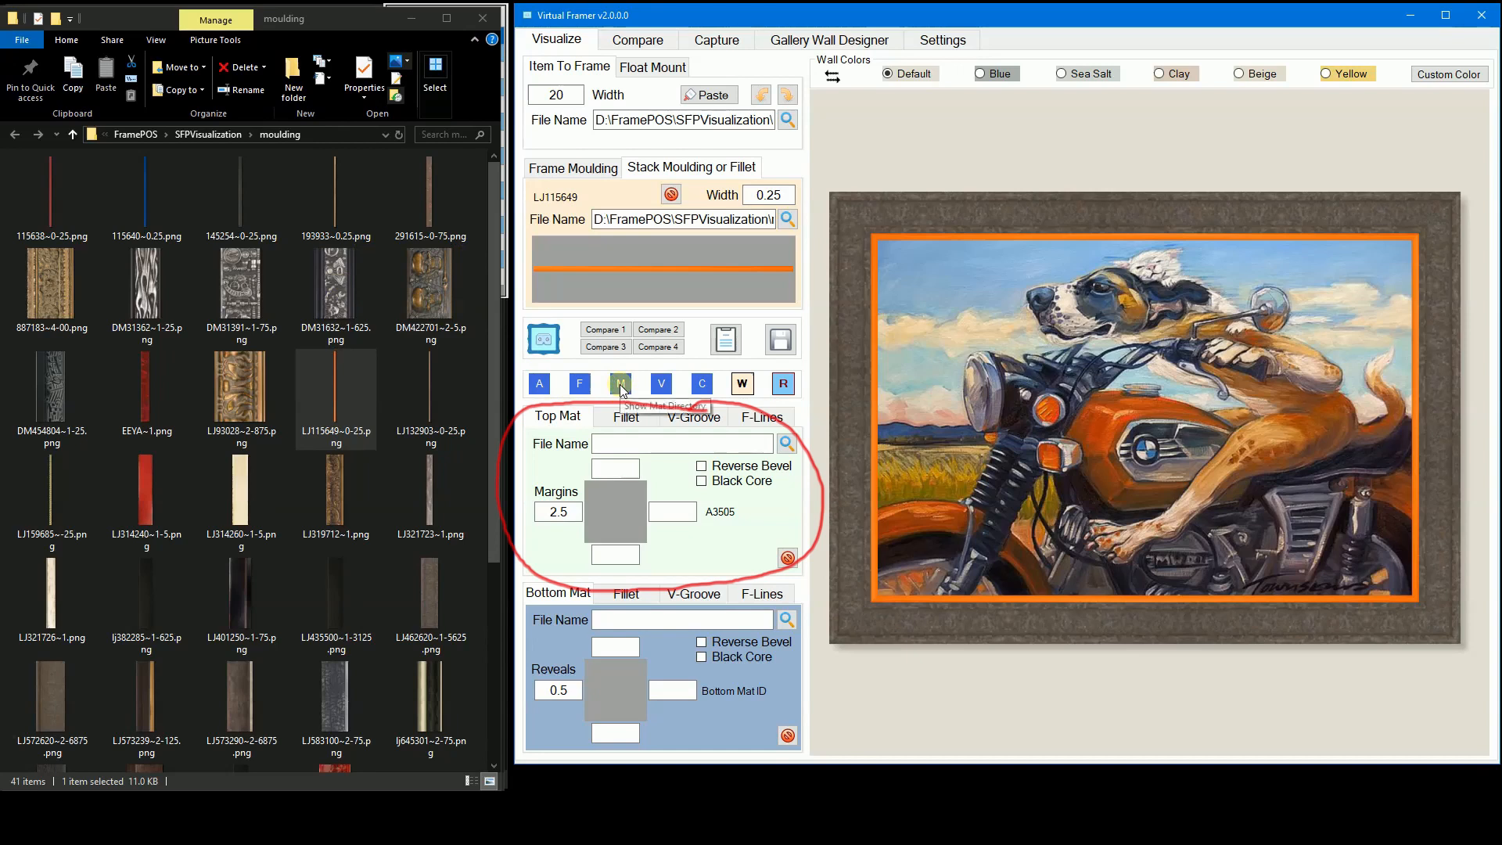
Step: Browse for the top mat's image file and load A3505.png from the mat folder
left_click(787, 444)
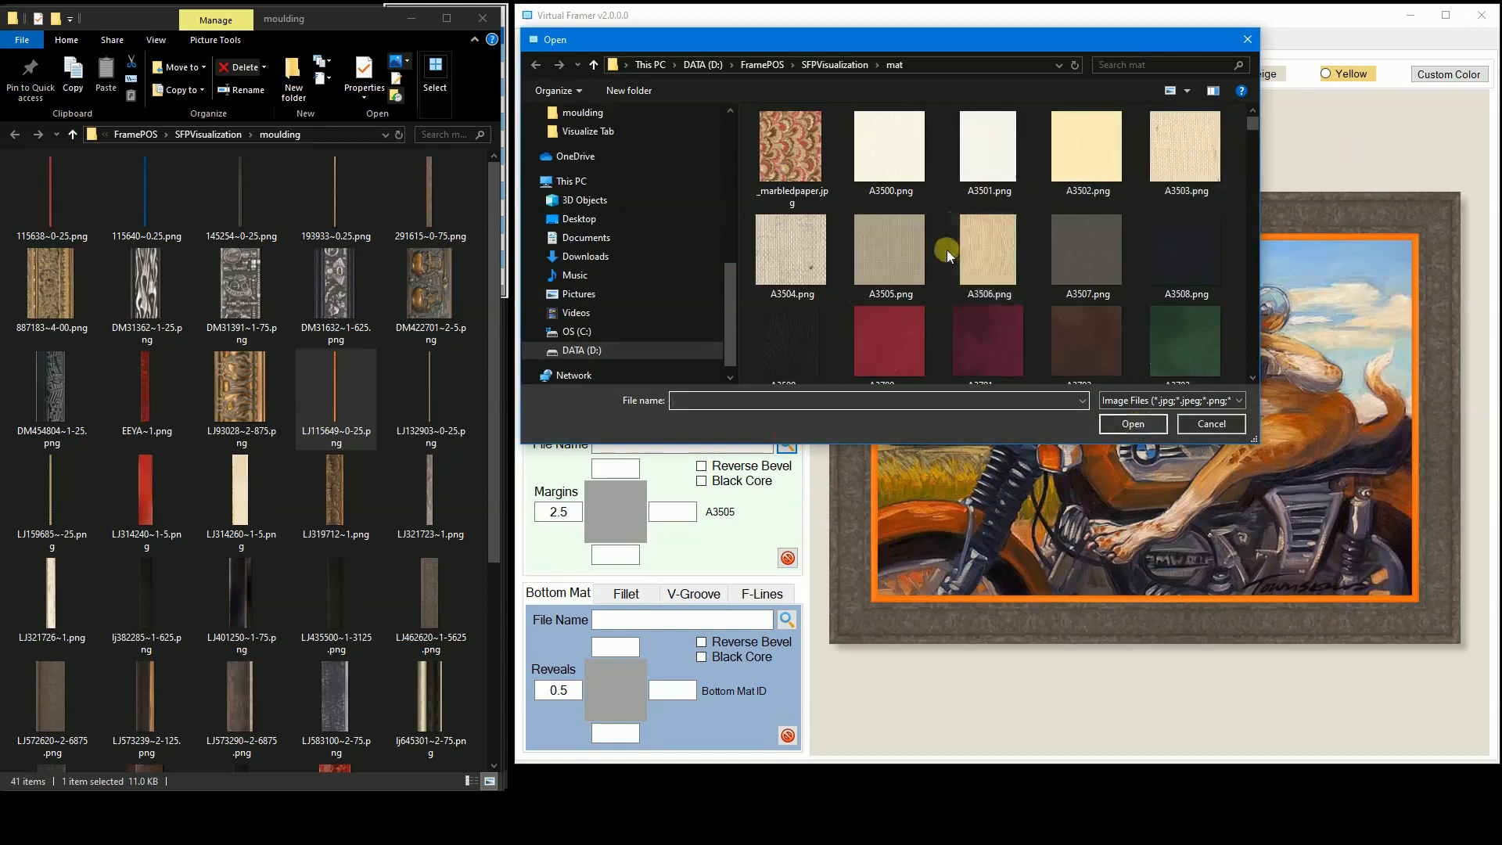
left_click(880, 256)
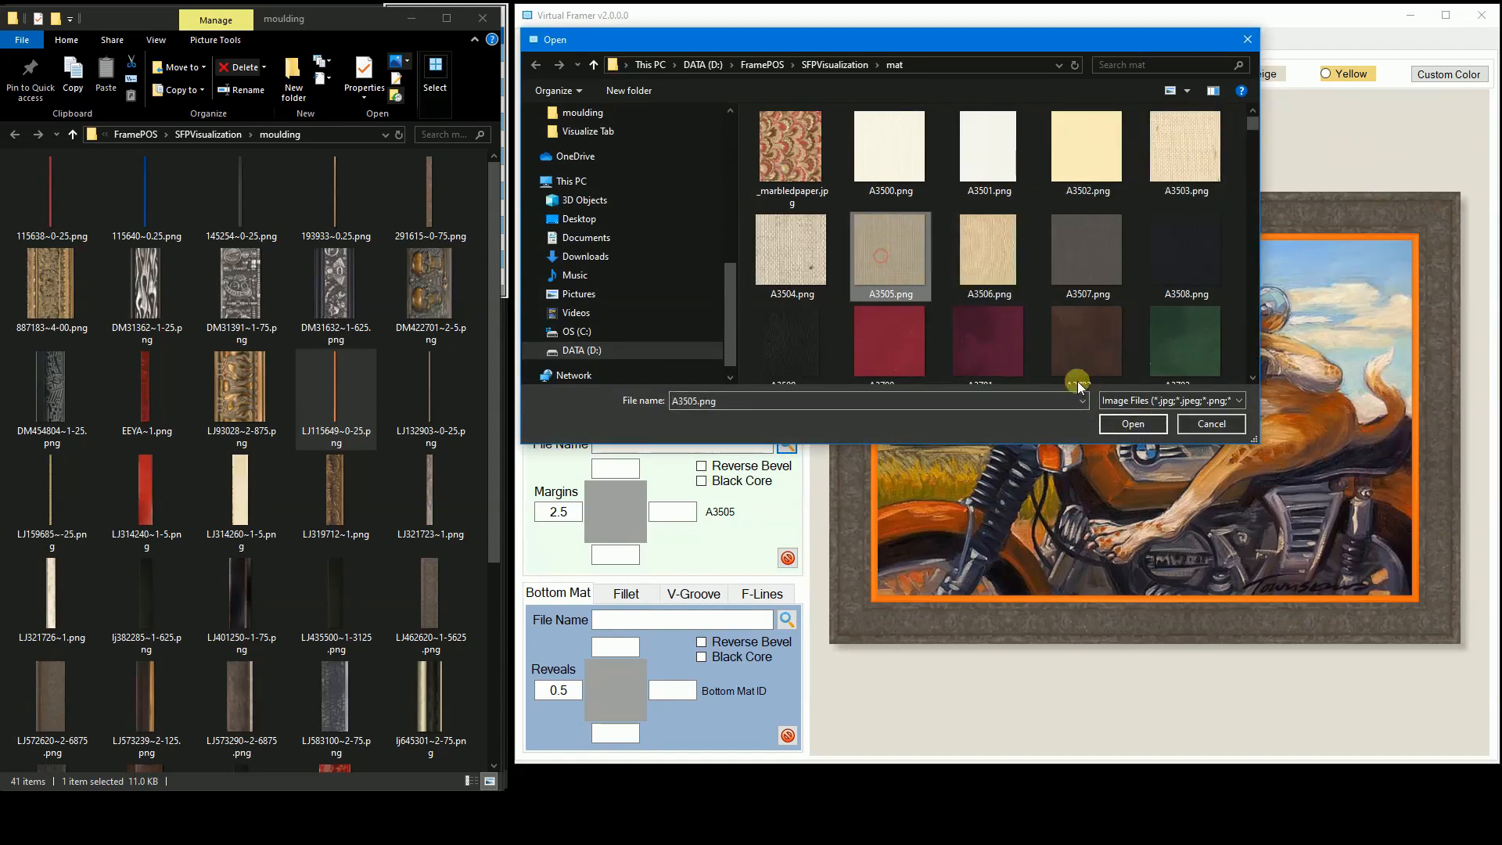
left_click(1133, 423)
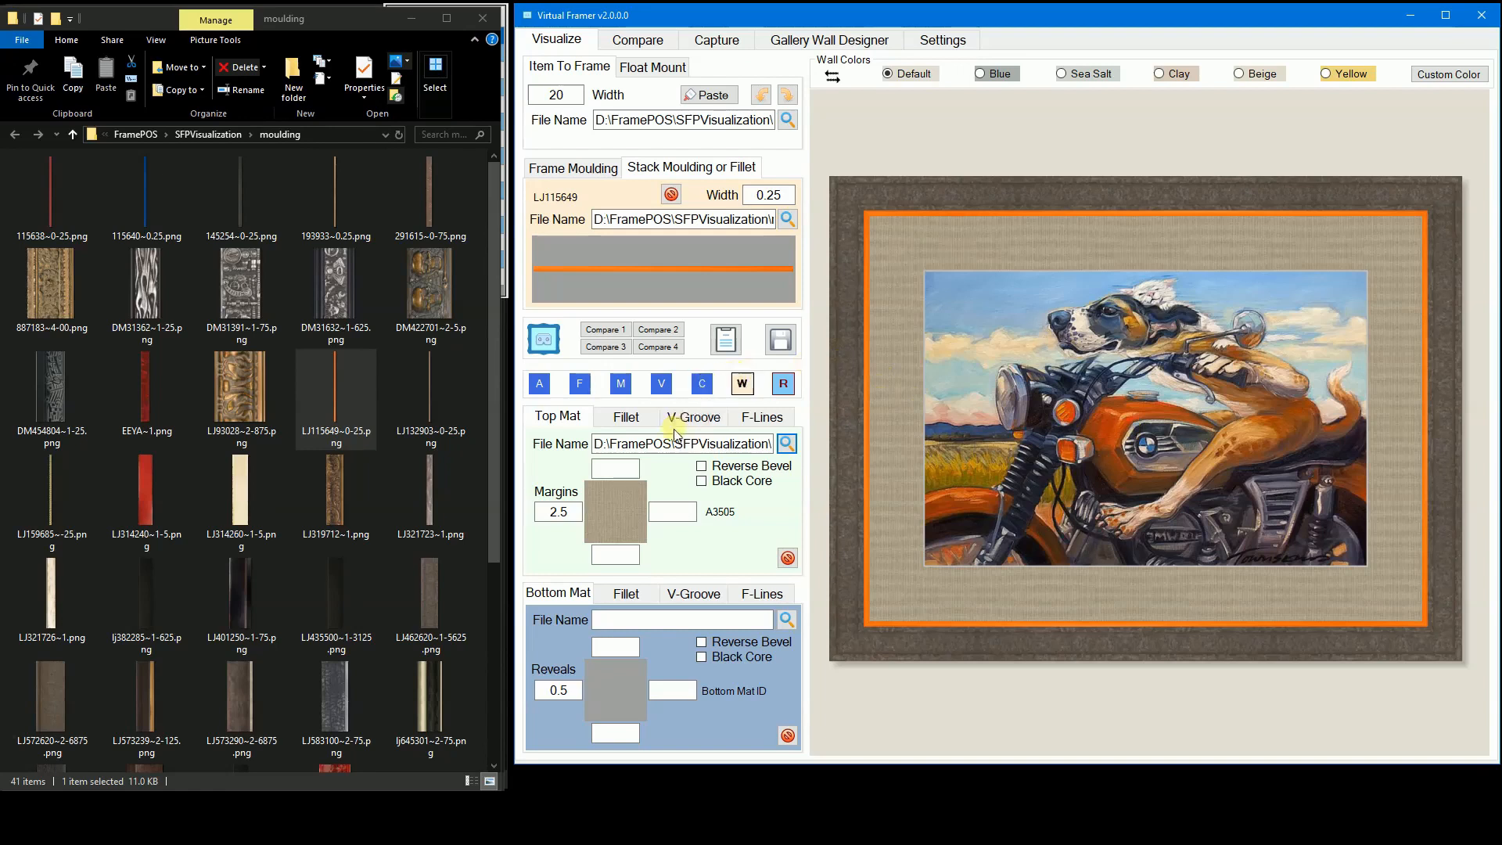
Step: Replace the top mat with the dark brown A3702.png from the mat folder
left_click(620, 384)
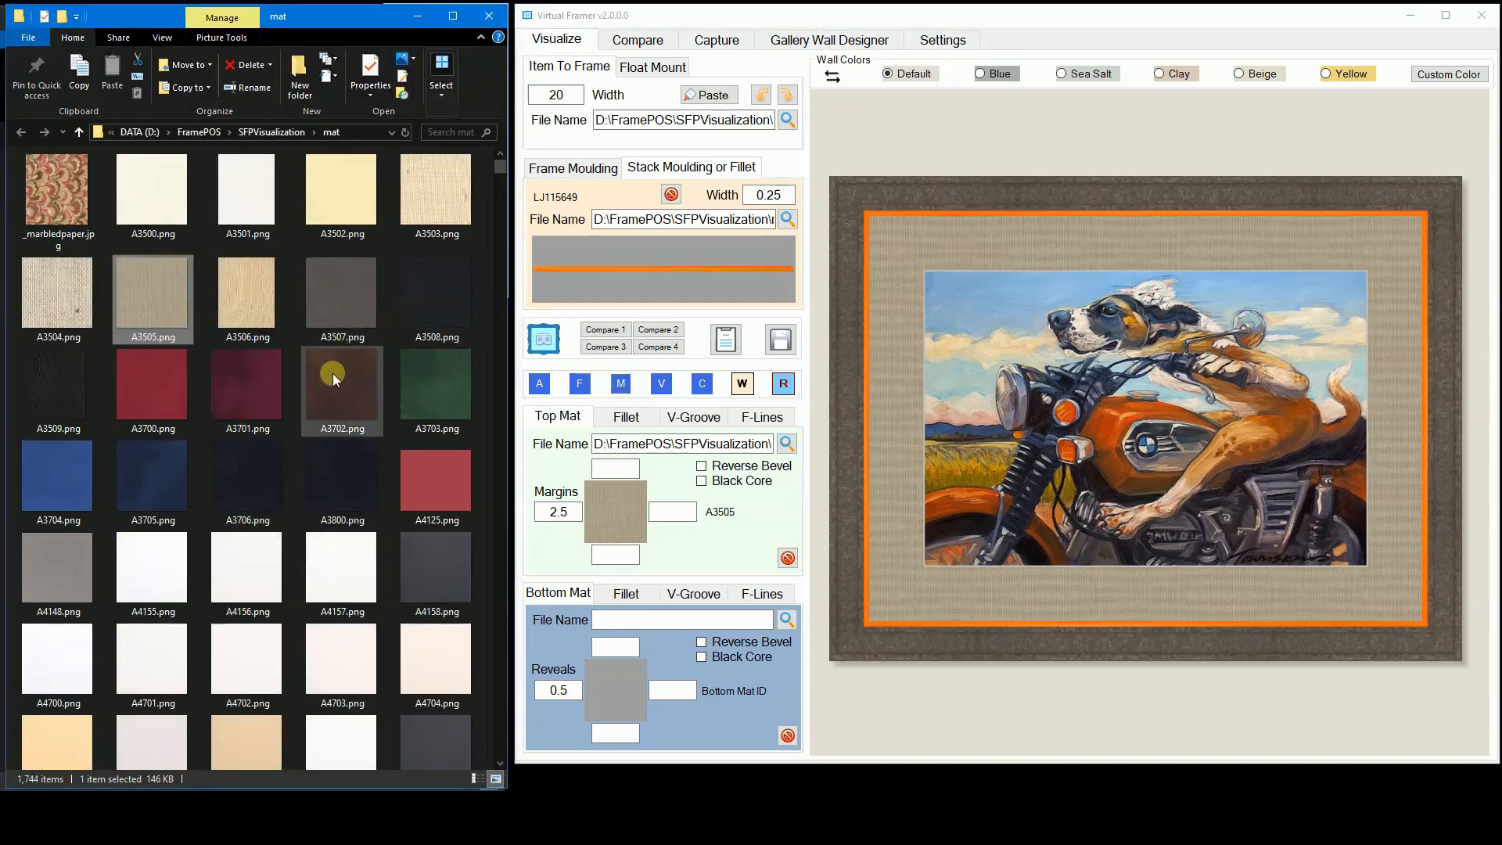
left_click_drag(337, 380, 615, 515)
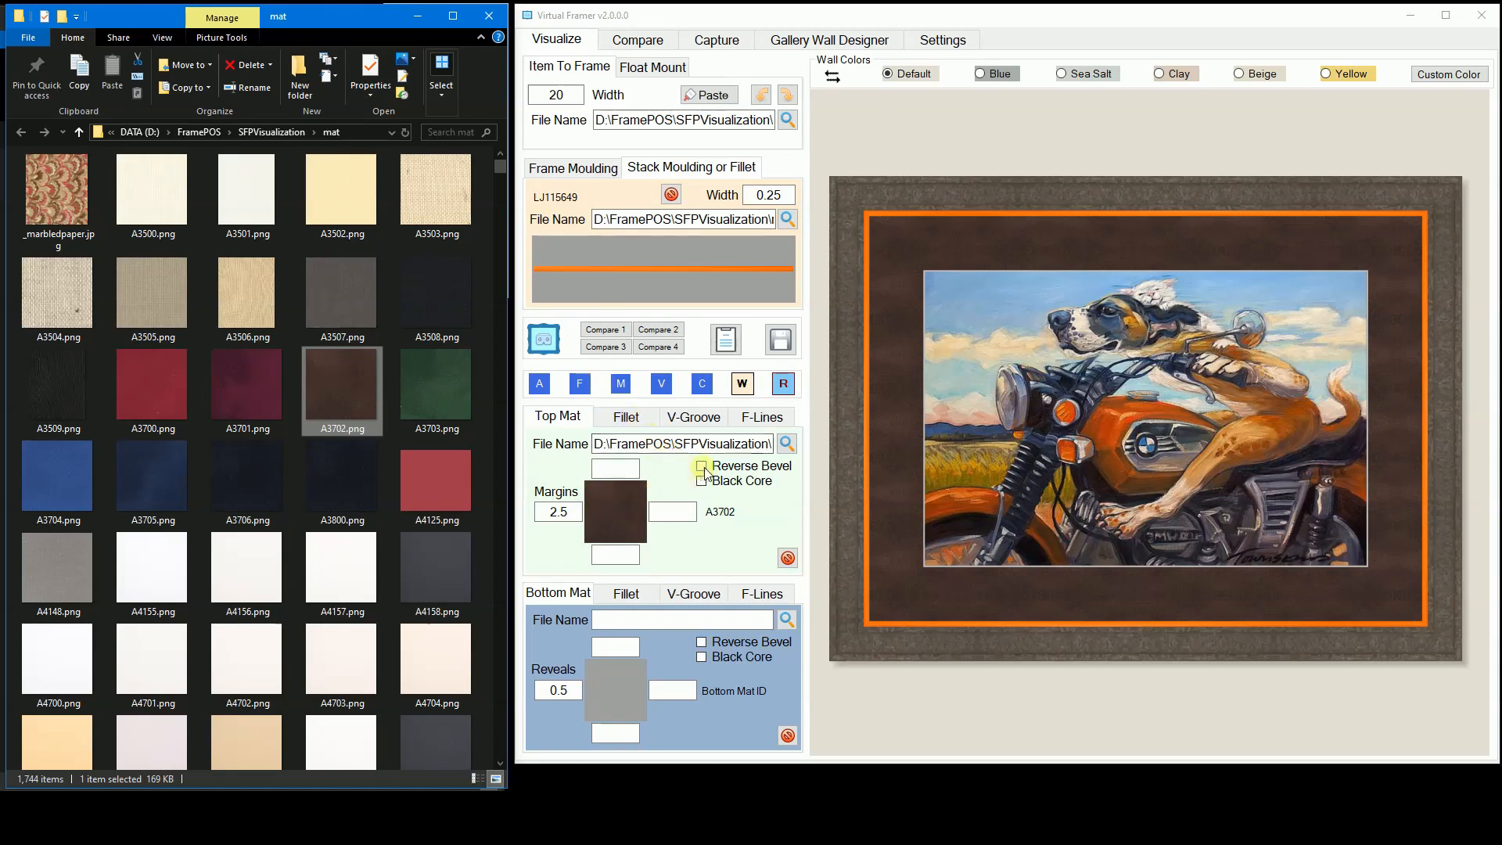
left_click(671, 481)
Step: Set individual top mat margins of 1 above, 3 on the right side and 5 below, and visualize the frame again
left_click(614, 467)
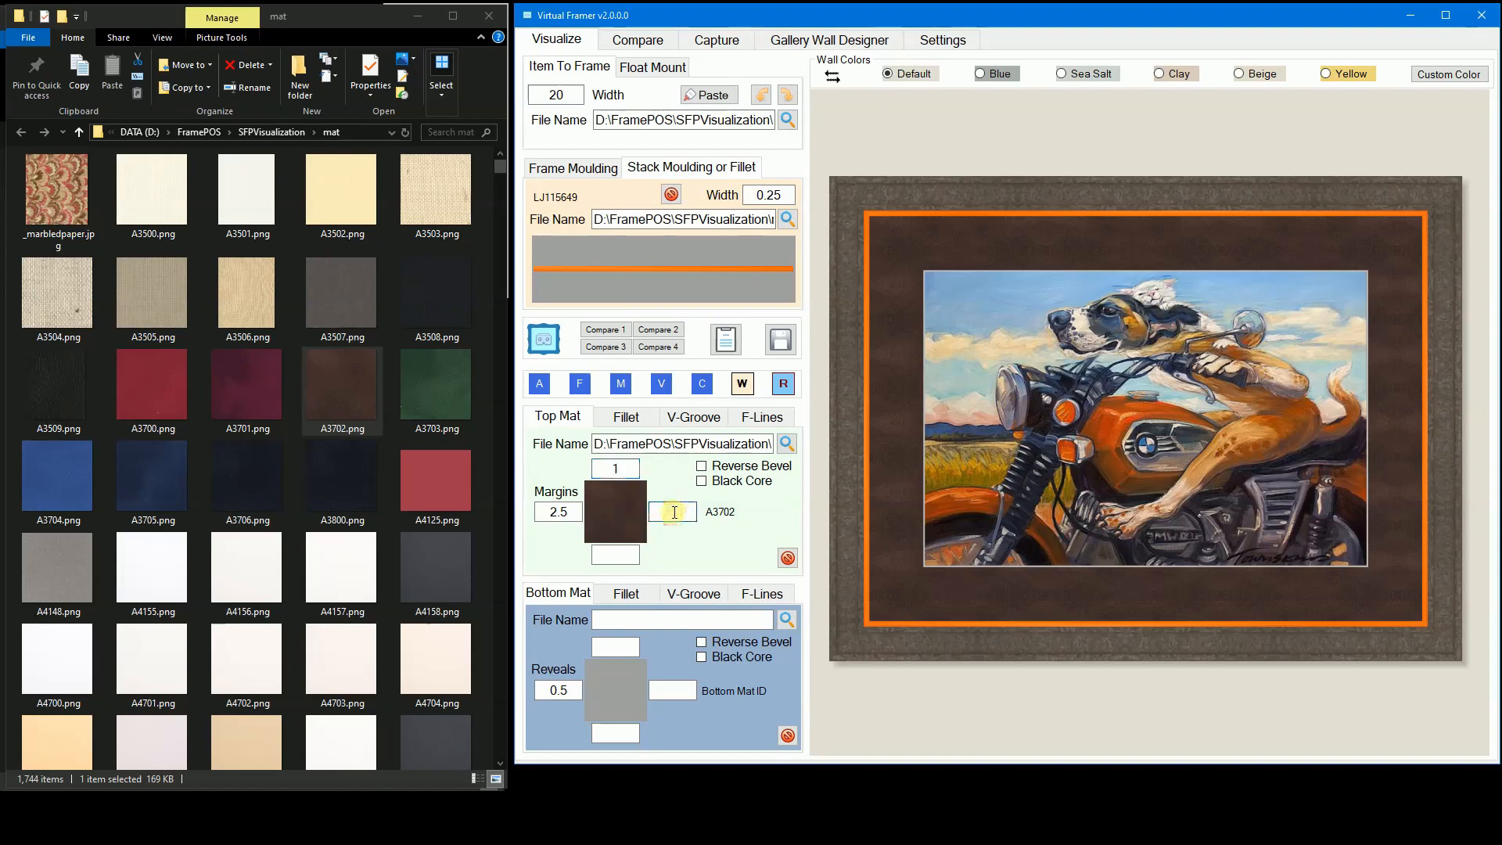
type("3")
left_click(623, 556)
type("5")
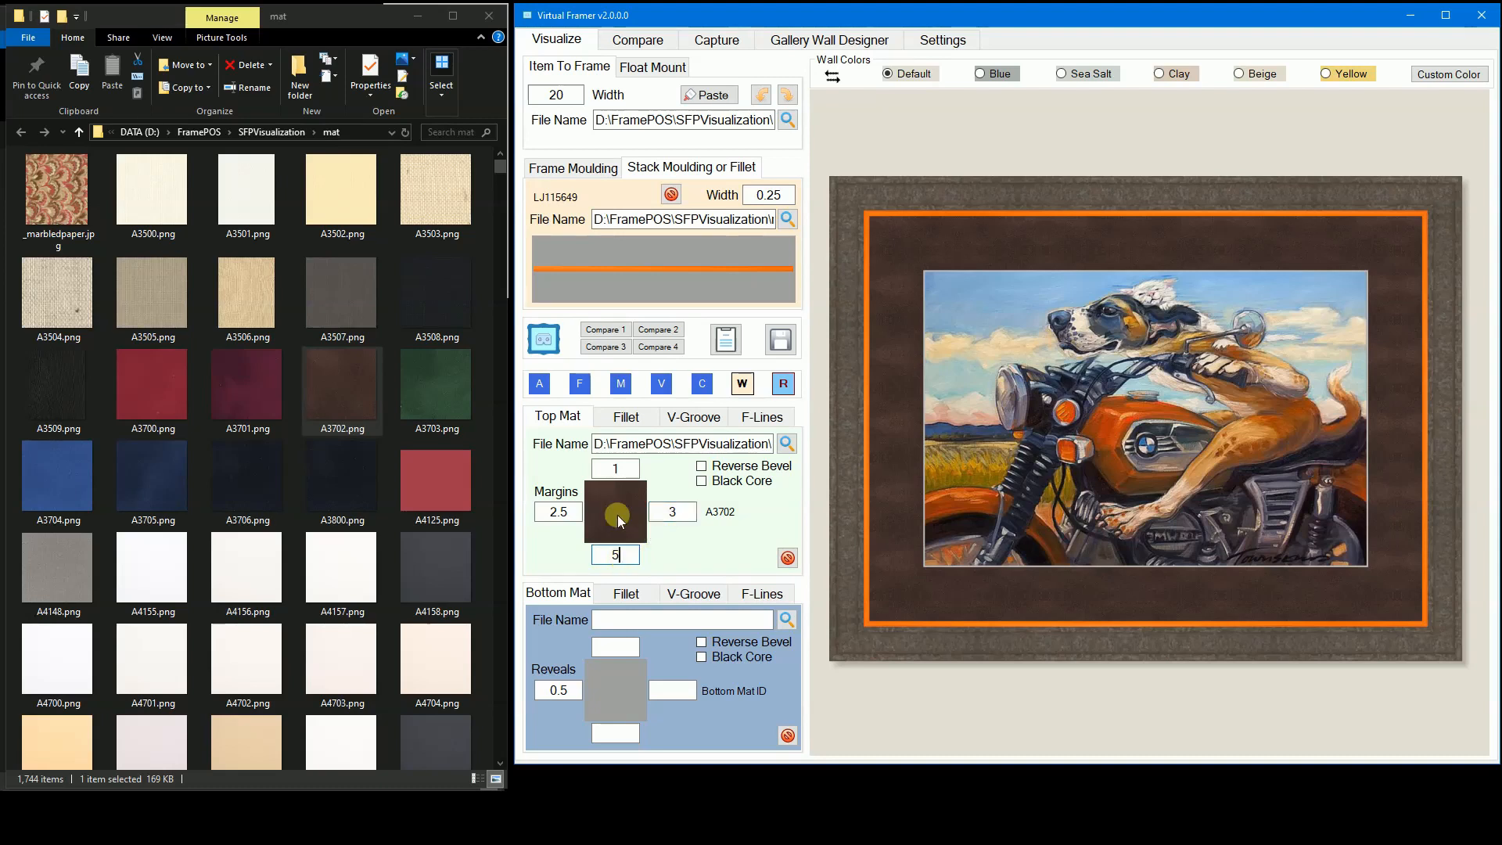
left_click(541, 339)
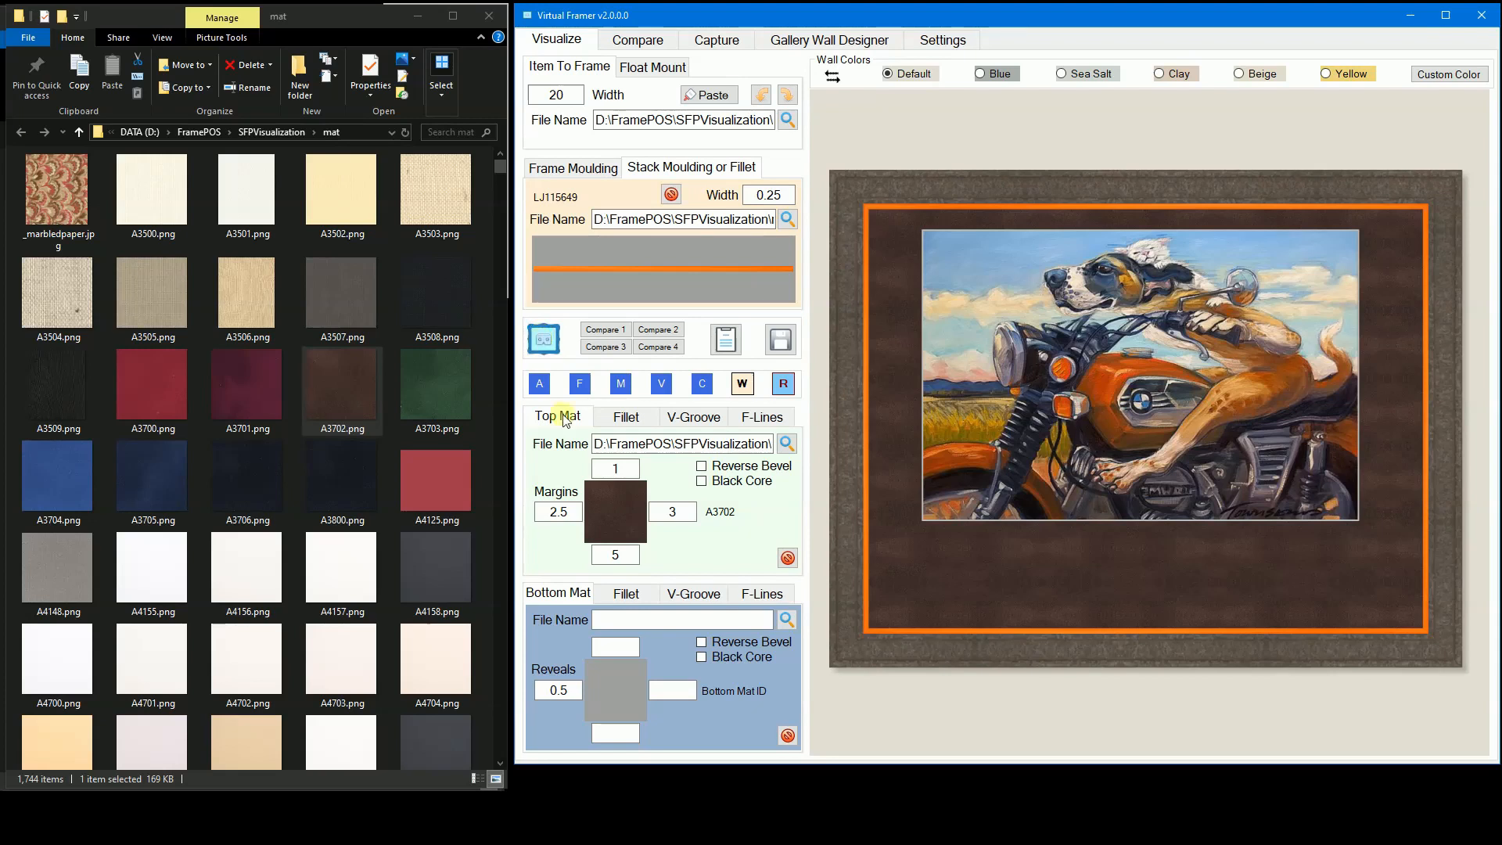
Step: Clear the individual upper, right-side and lower top mat margins and visualize the frame with the uniform margin
double_click(601, 467)
type("2")
key("BackSpace")
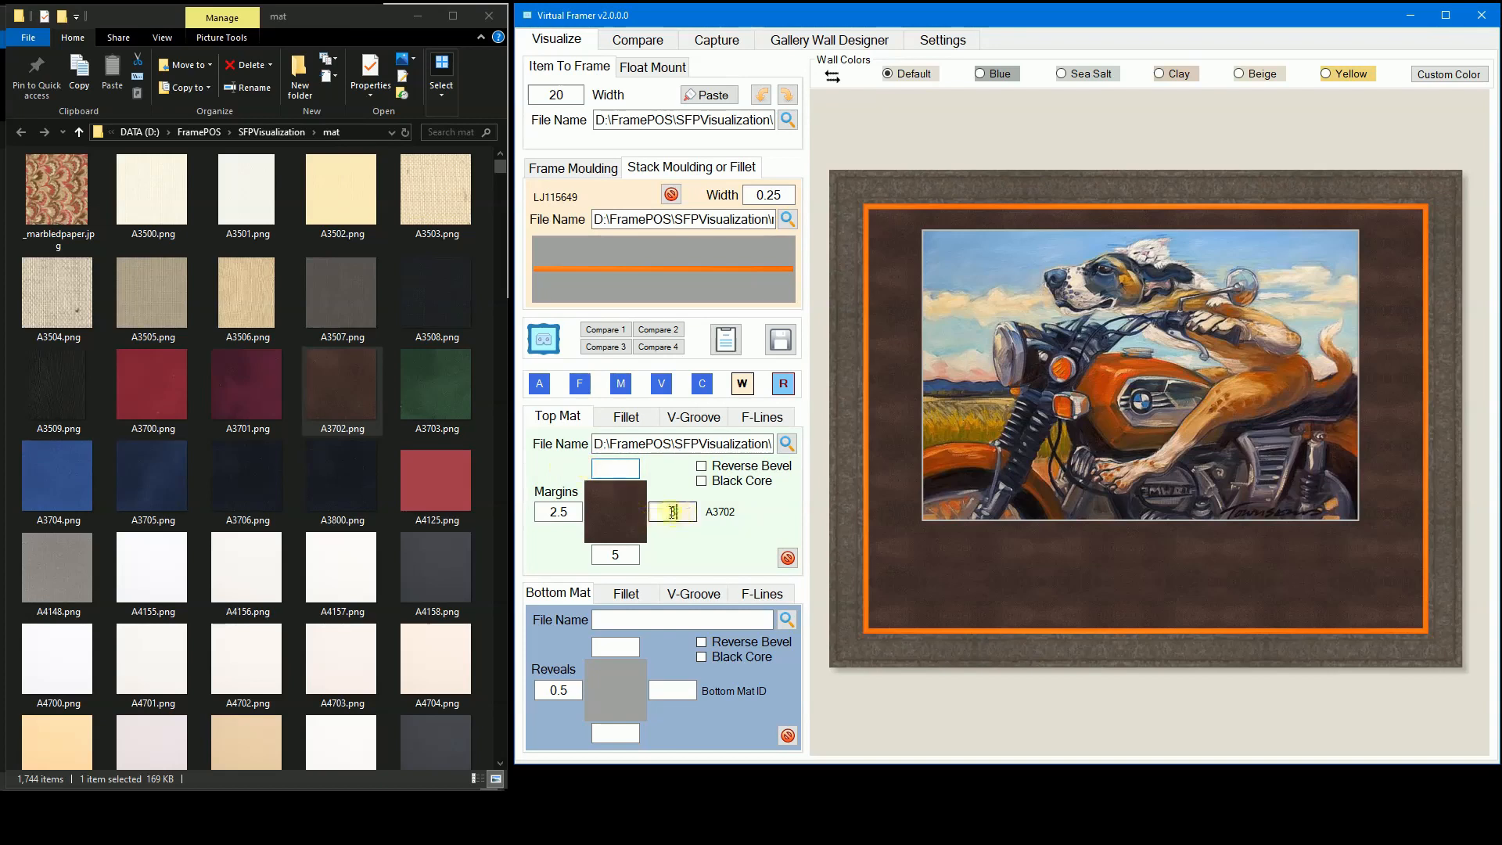
key("BackSpace")
mouse_move(683, 513)
left_mouse_down()
mouse_move(648, 513)
mouse_move(577, 564)
left_mouse_up()
key("BackSpace")
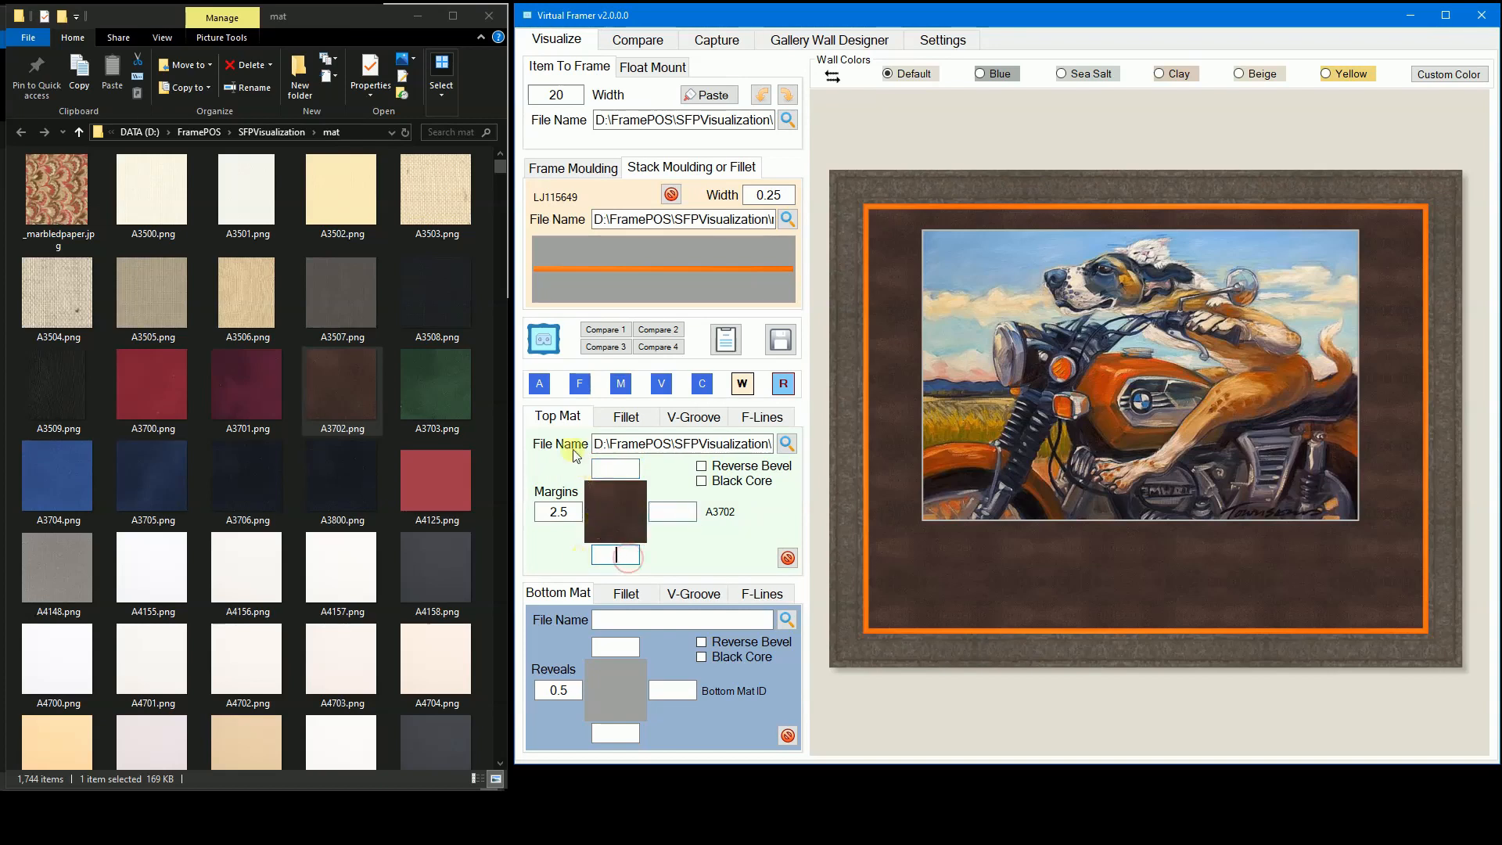
left_click(541, 339)
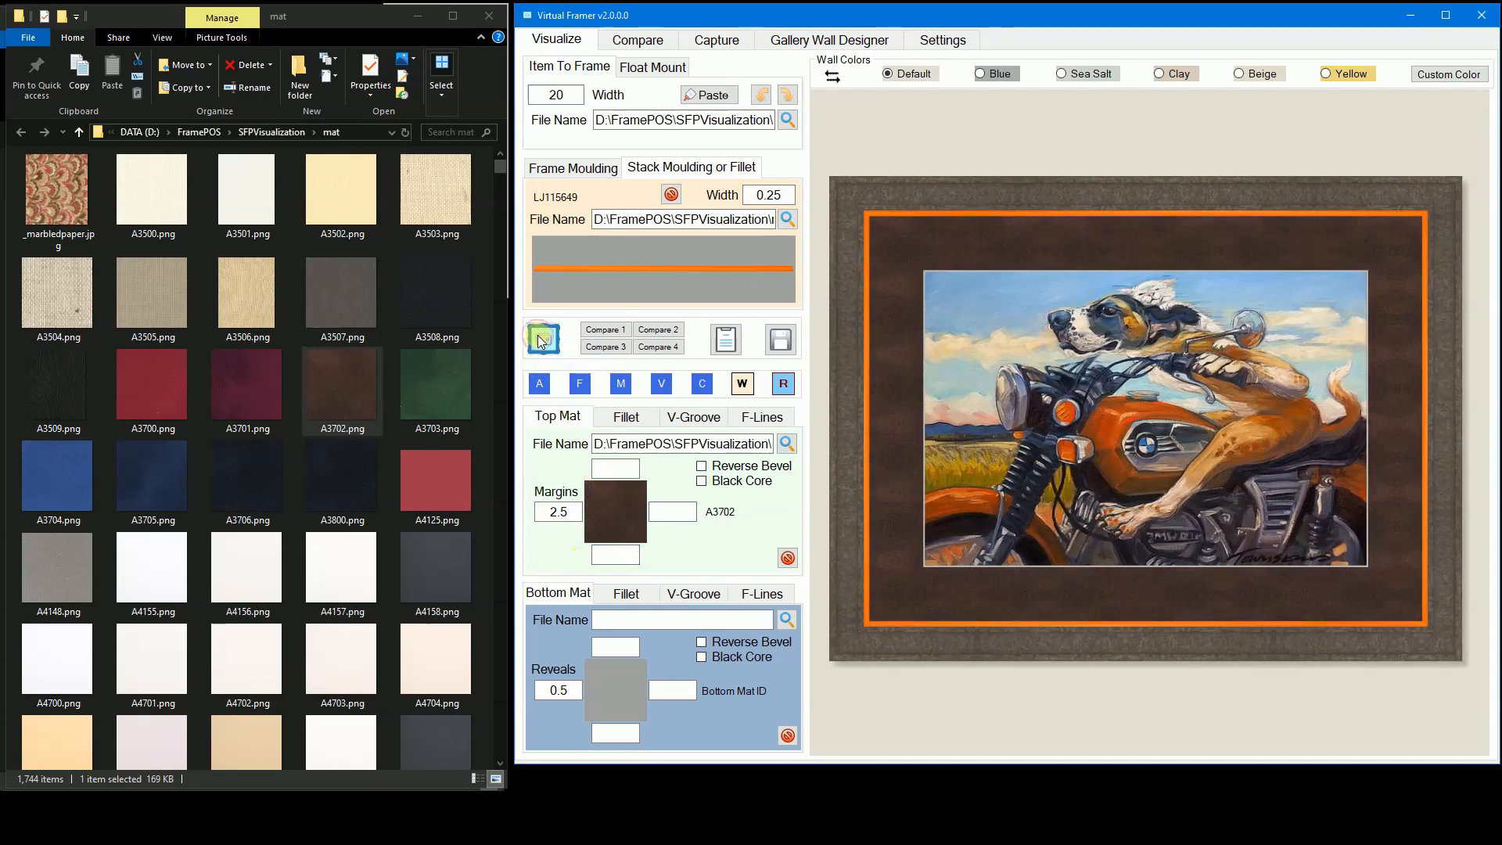
Step: Add the blue fillet 115640~0-25.png from the moulding folder to the top mat
left_click(630, 421)
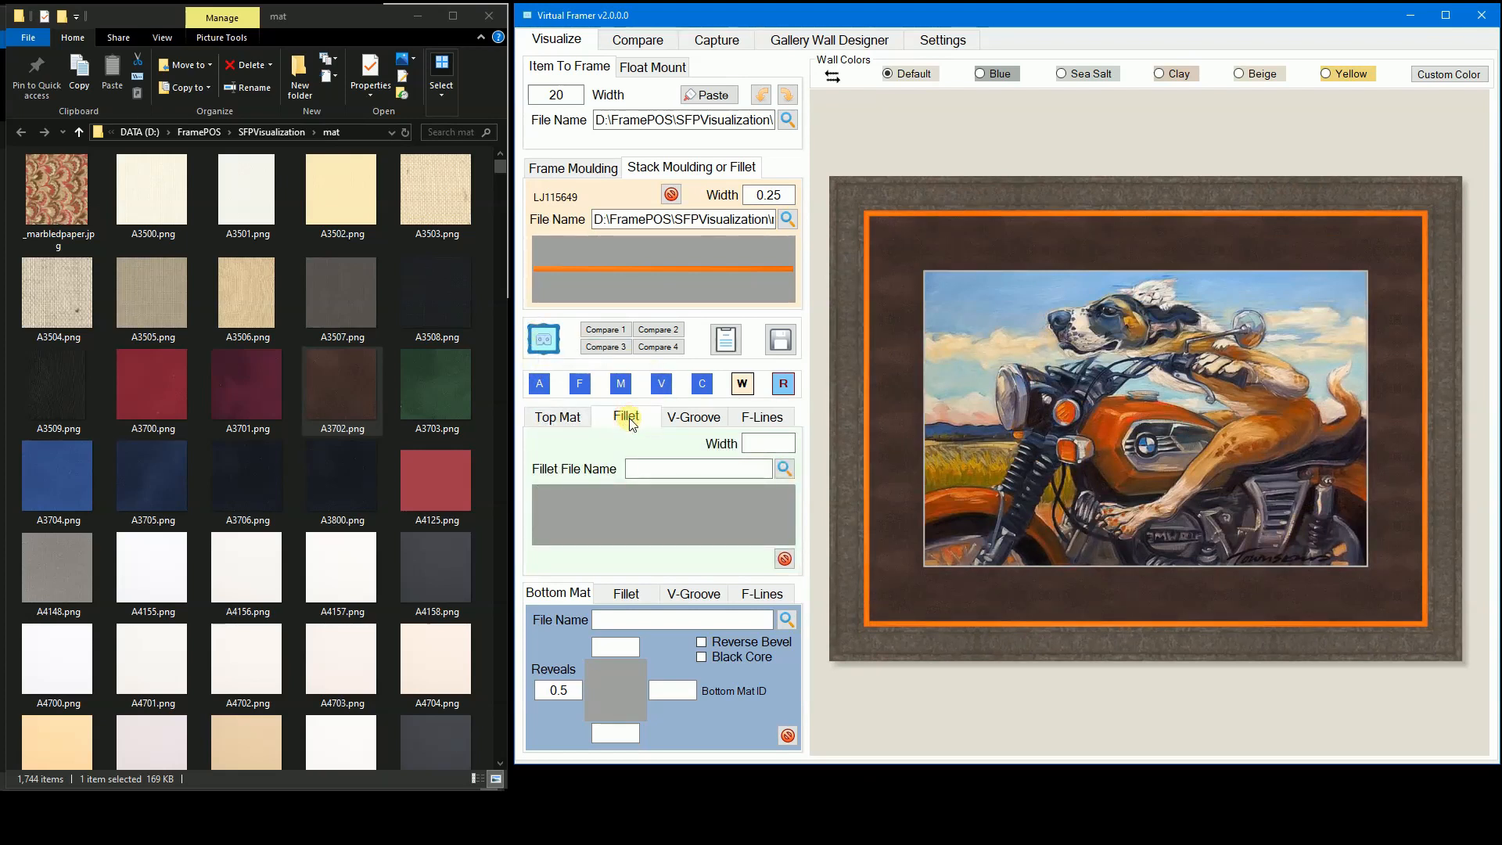
left_click(579, 383)
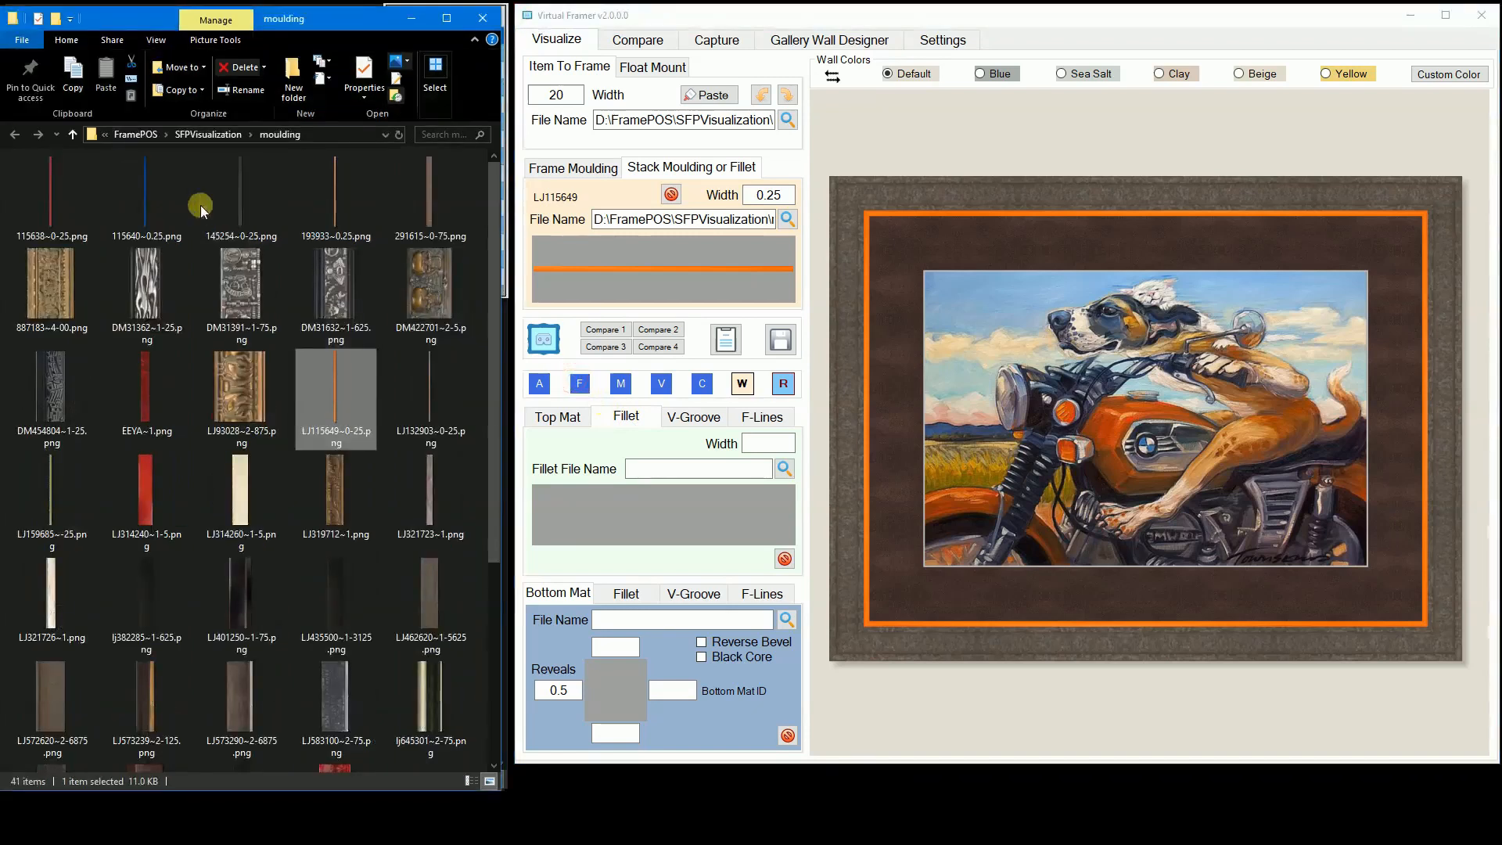
left_click(138, 191)
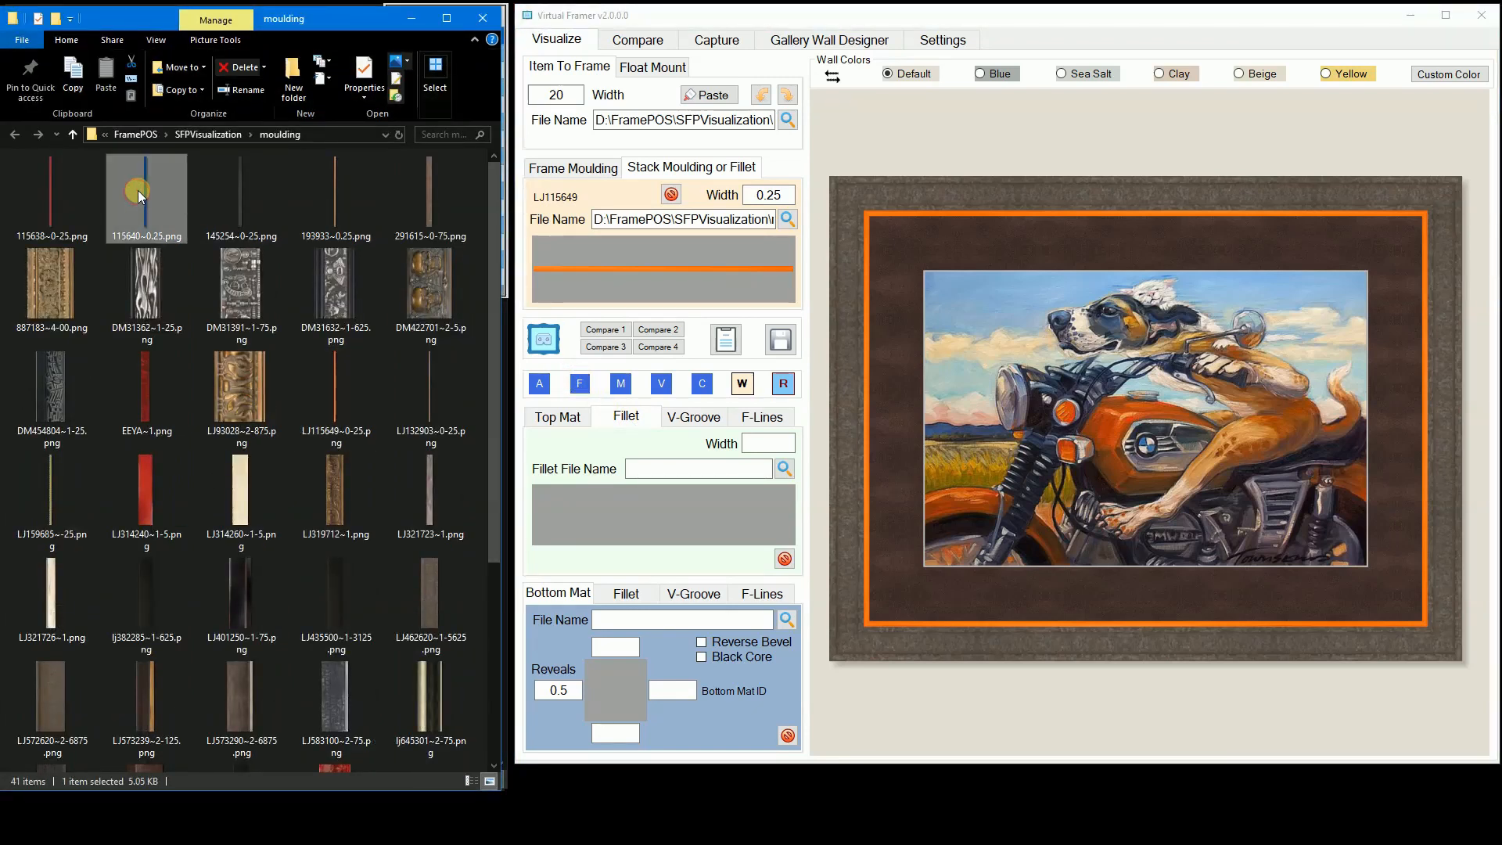
left_click_drag(138, 190, 639, 520)
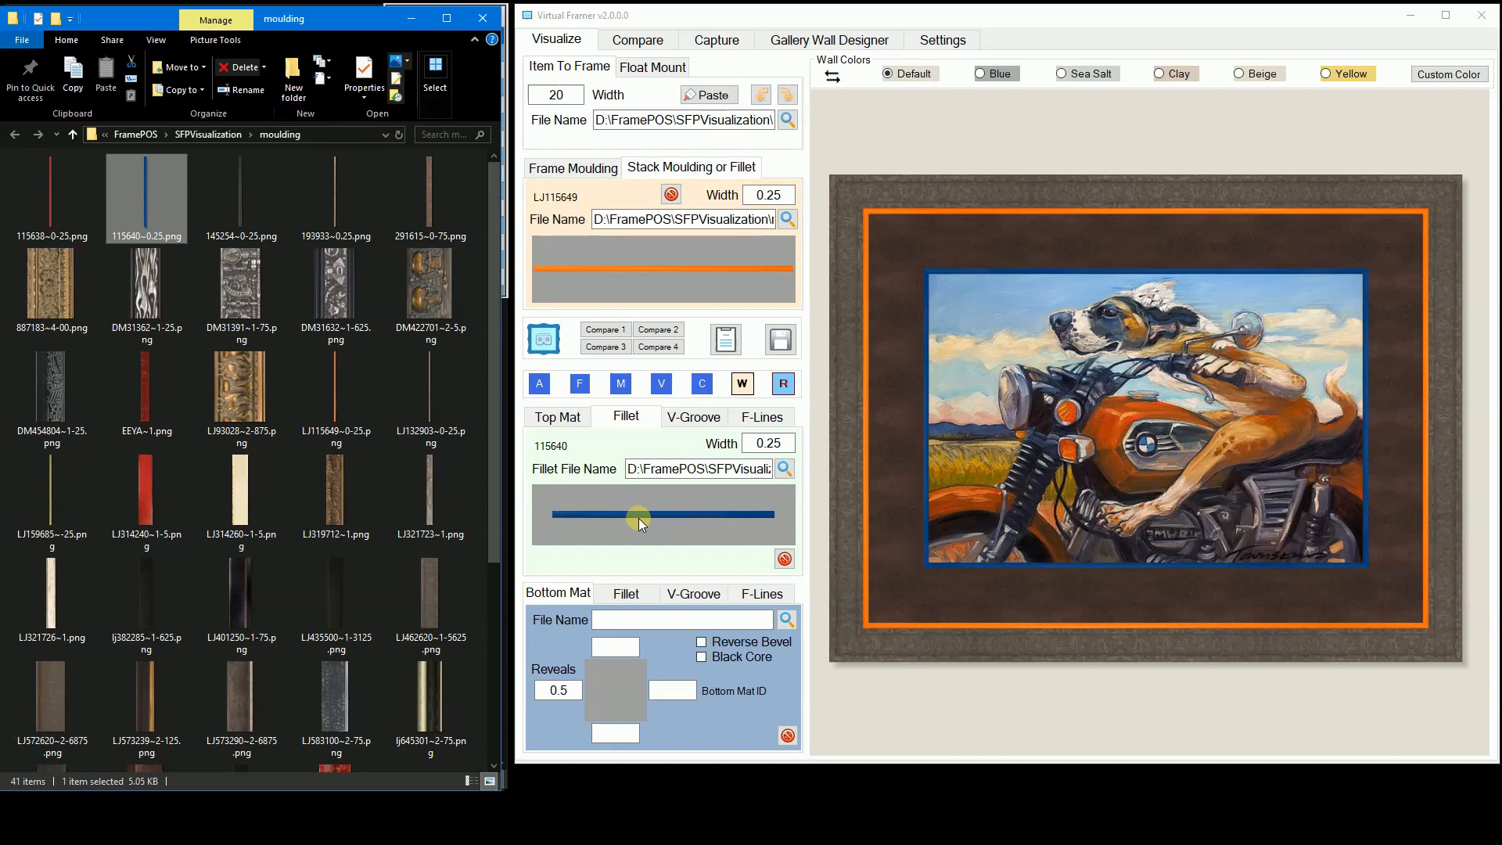
Step: Add a top mat V-groove at a distance of .5 from the opening and visualize the frame
left_click(701, 420)
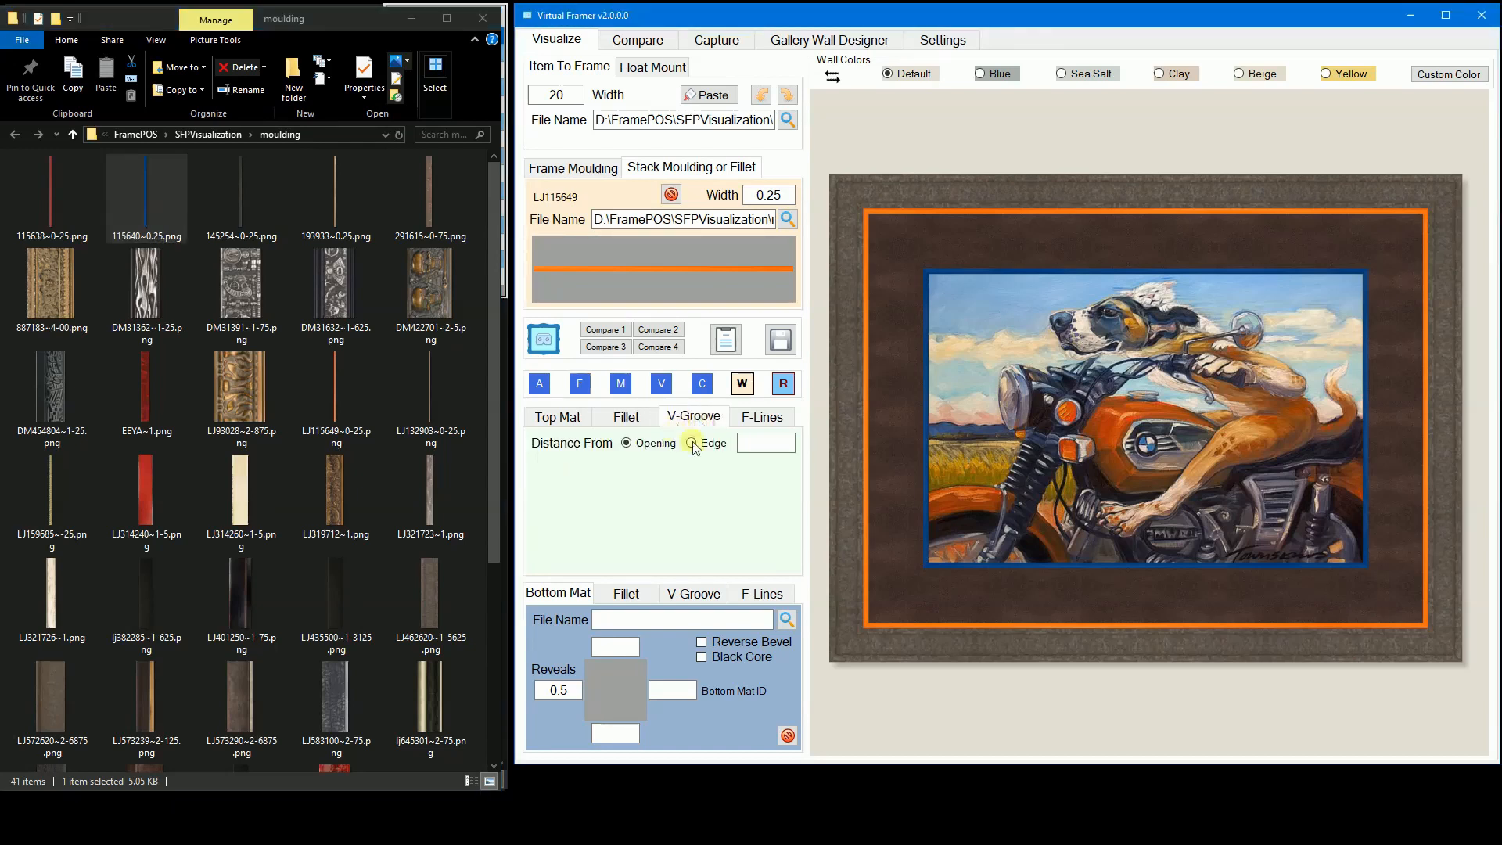
left_click(754, 443)
type(".5")
left_click(538, 346)
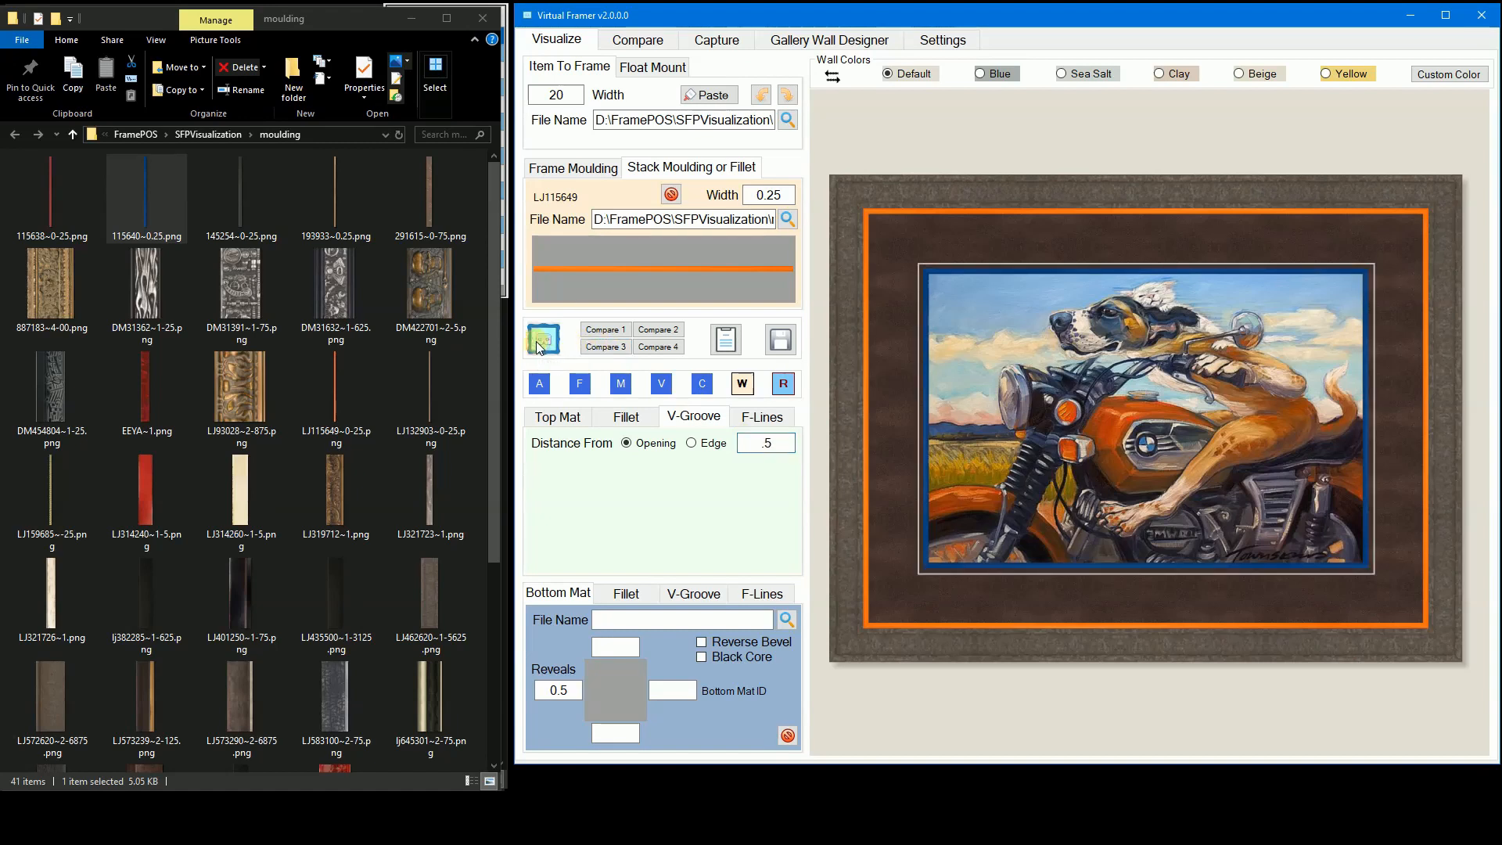
Step: Increase the top mat V-groove's distance from the opening to .75 and visualize the frame again
left_click(762, 448)
left_click_drag(774, 443, 744, 443)
type(".75")
left_click(543, 342)
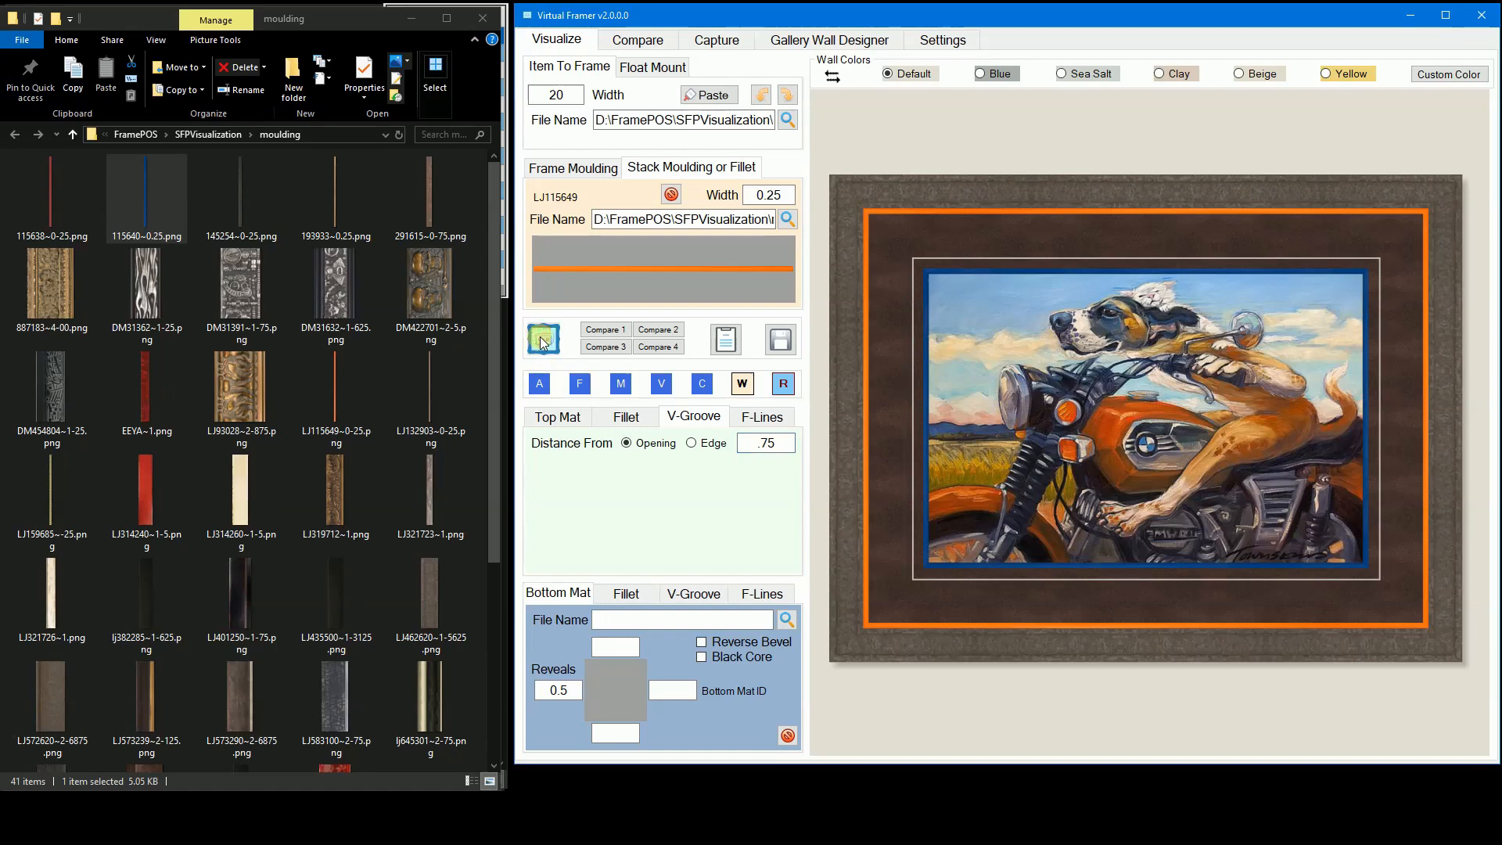
Step: Measure the top mat V-groove from the edge with a distance of 1 and visualize the frame
left_click(692, 444)
double_click(767, 443)
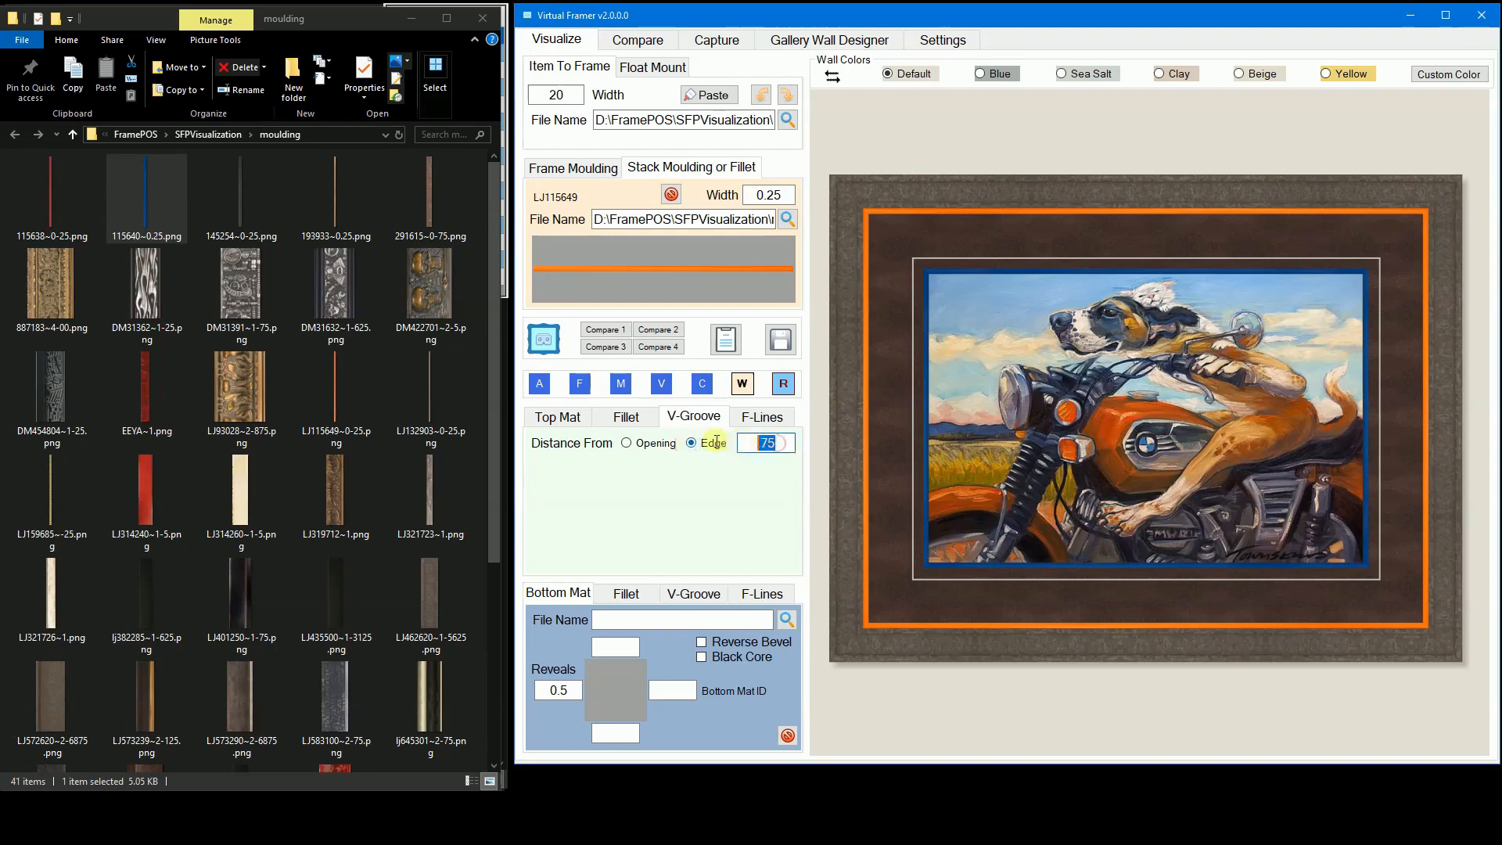
type("1")
left_click(542, 343)
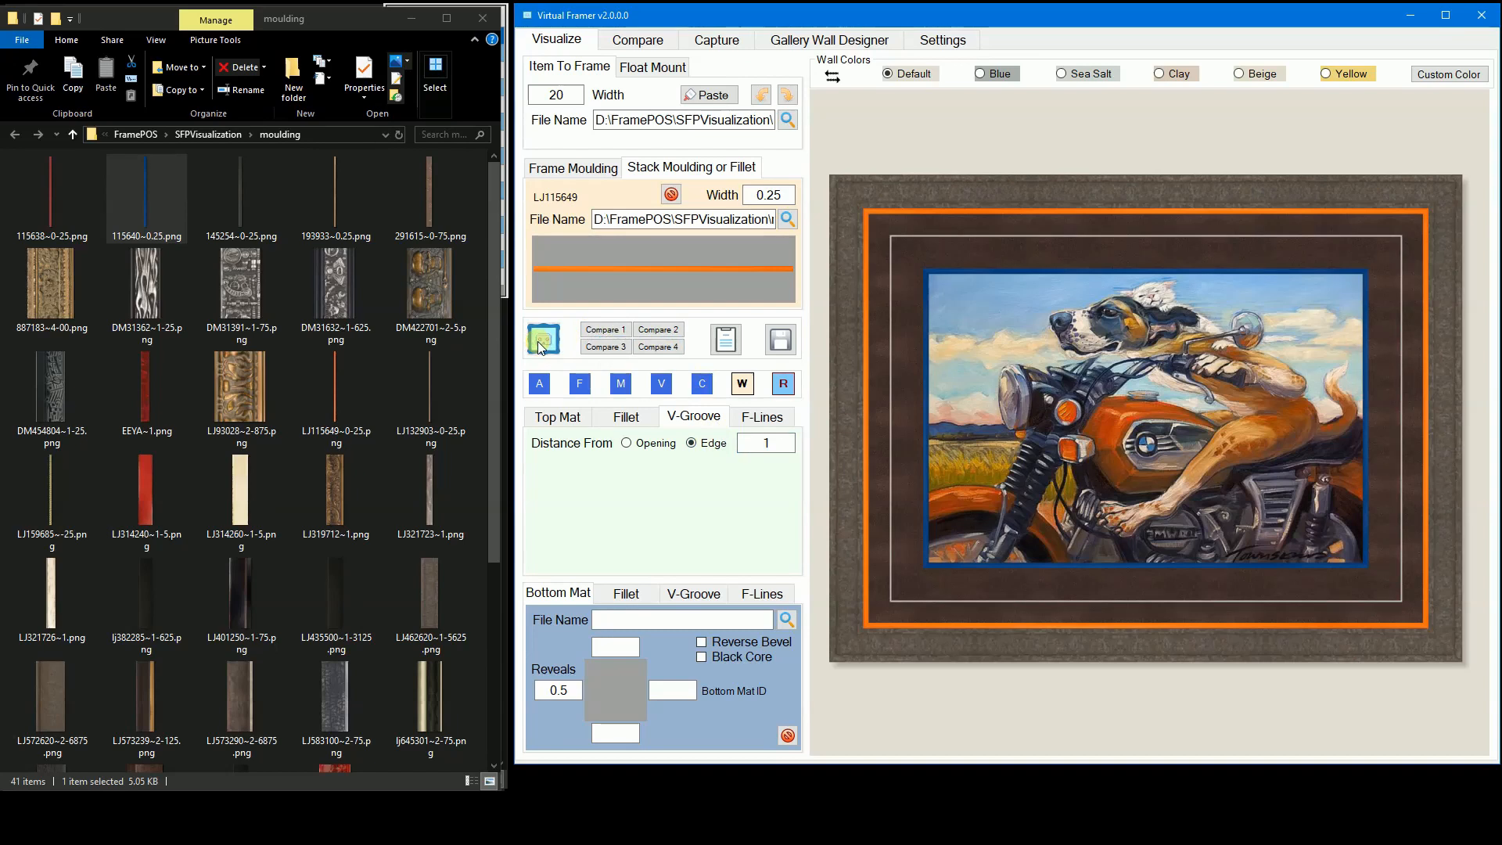
Step: Switch the top mat V-groove back to a distance of .75 from the opening and visualize the frame
left_click(627, 444)
key("BackSpace")
type(".75")
left_click(545, 342)
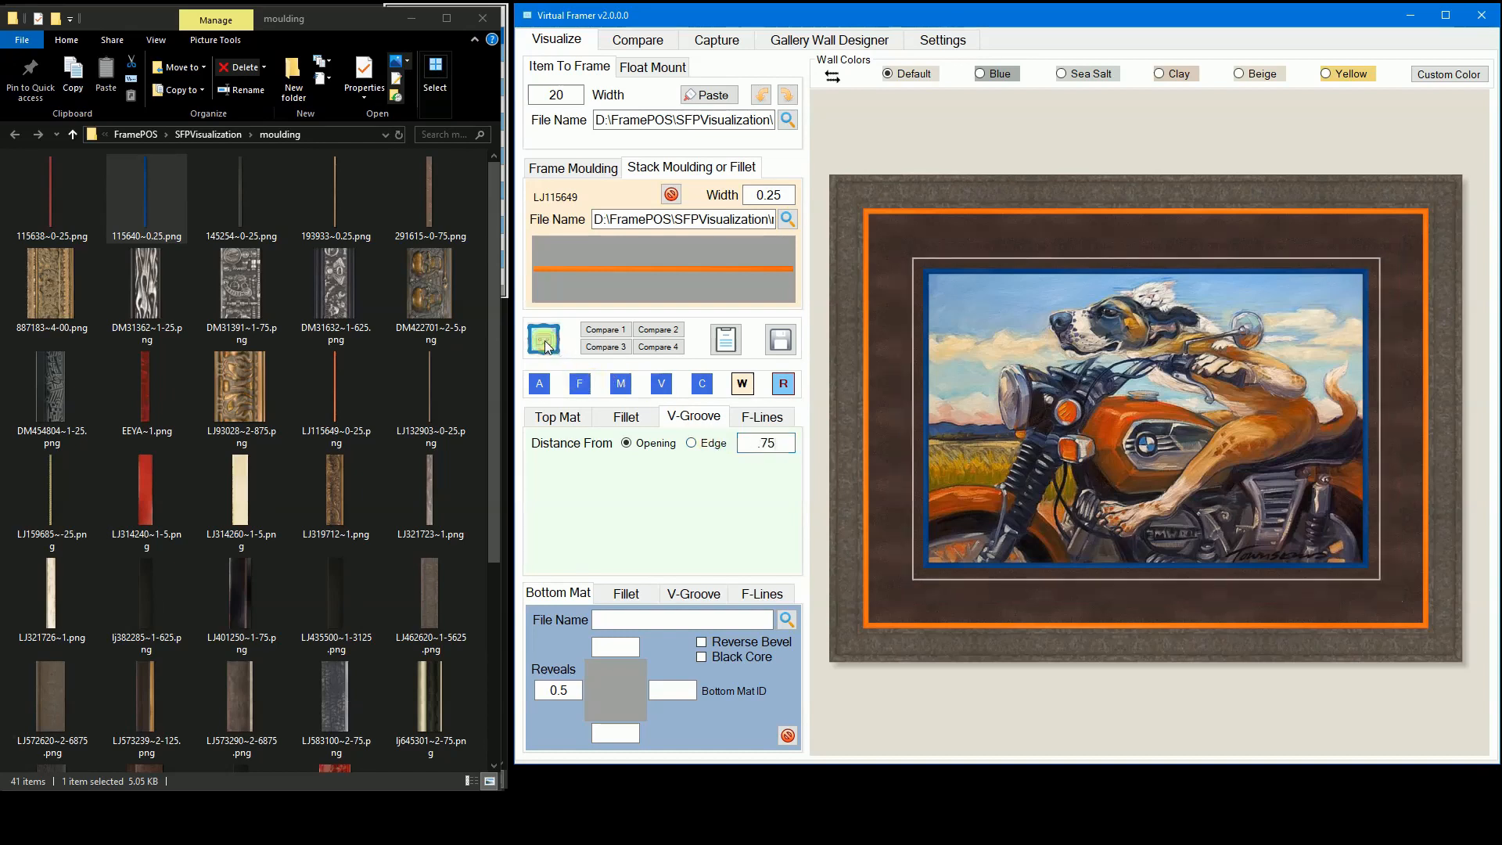
Step: Turn on Black Core for the top mat, leaving Reverse Bevel off, and visualize the frame
left_click(569, 421)
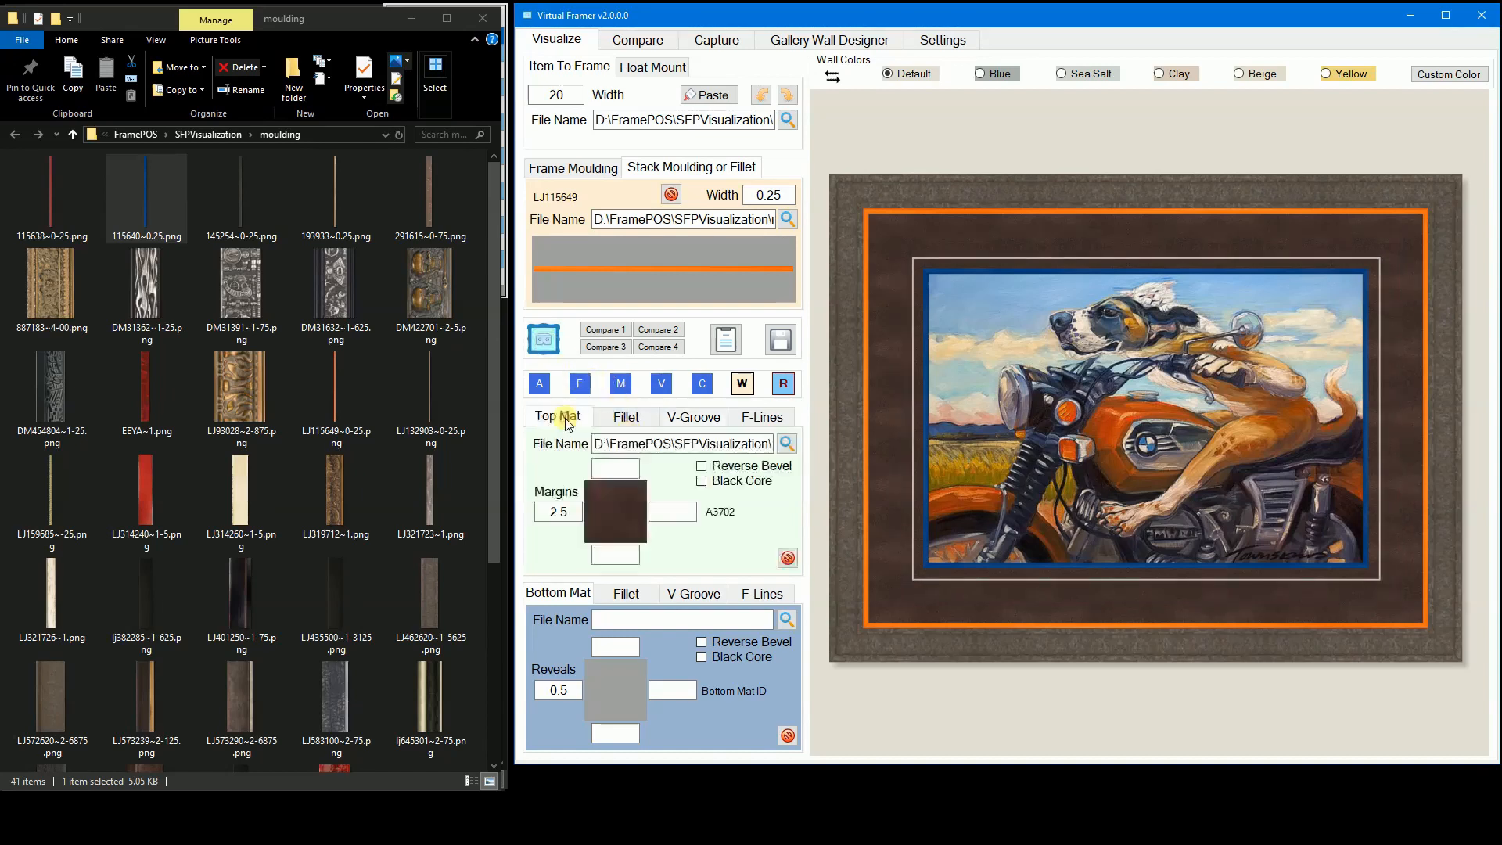
left_click(702, 467)
left_click(702, 467)
left_click(702, 482)
left_click(544, 339)
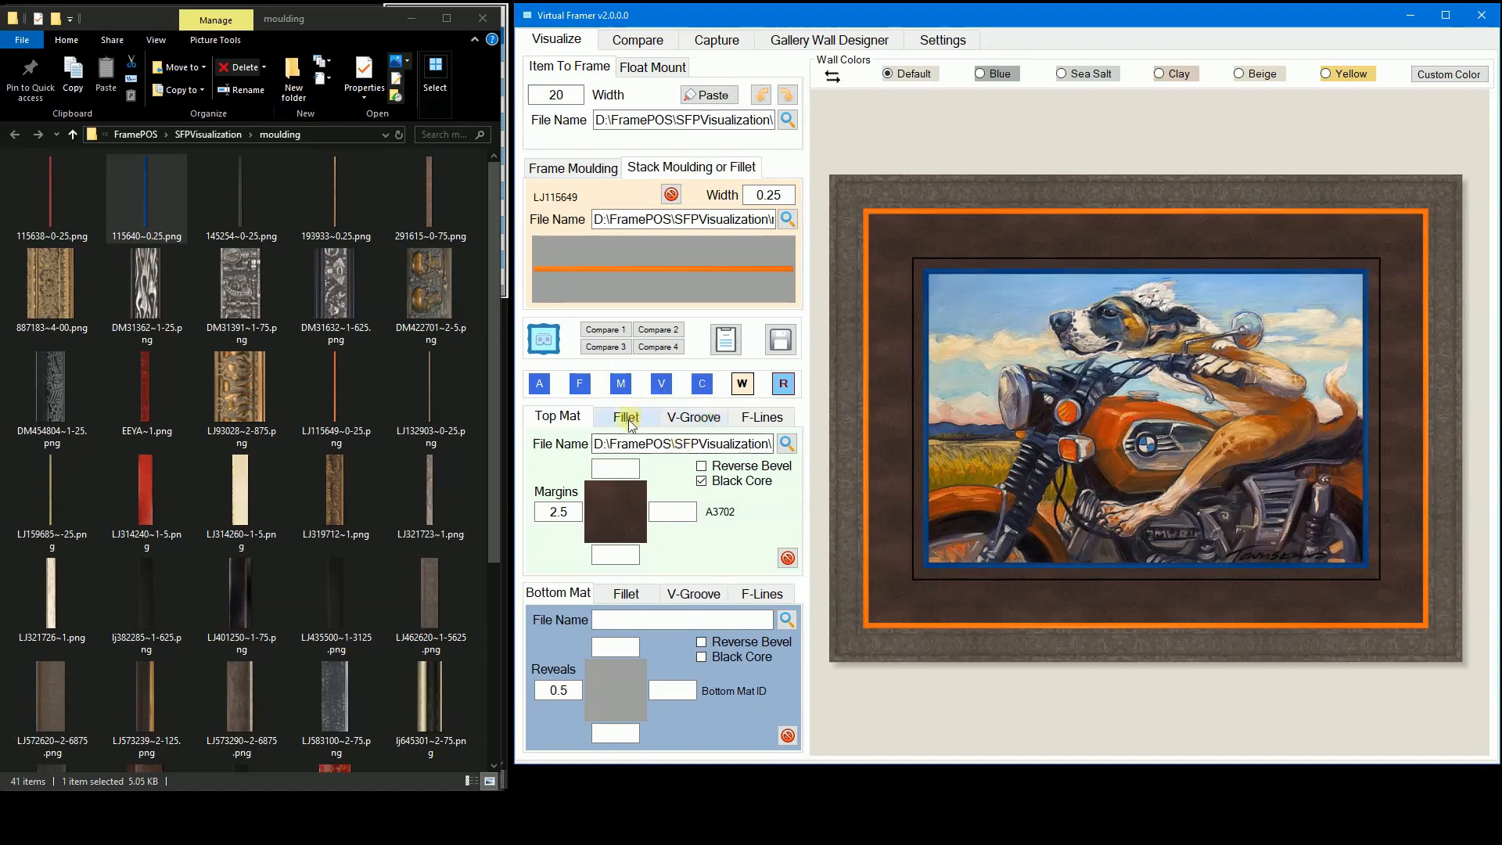
Step: Clear the fillet from the top mat and visualize the frame without it
left_click(628, 417)
left_click(787, 560)
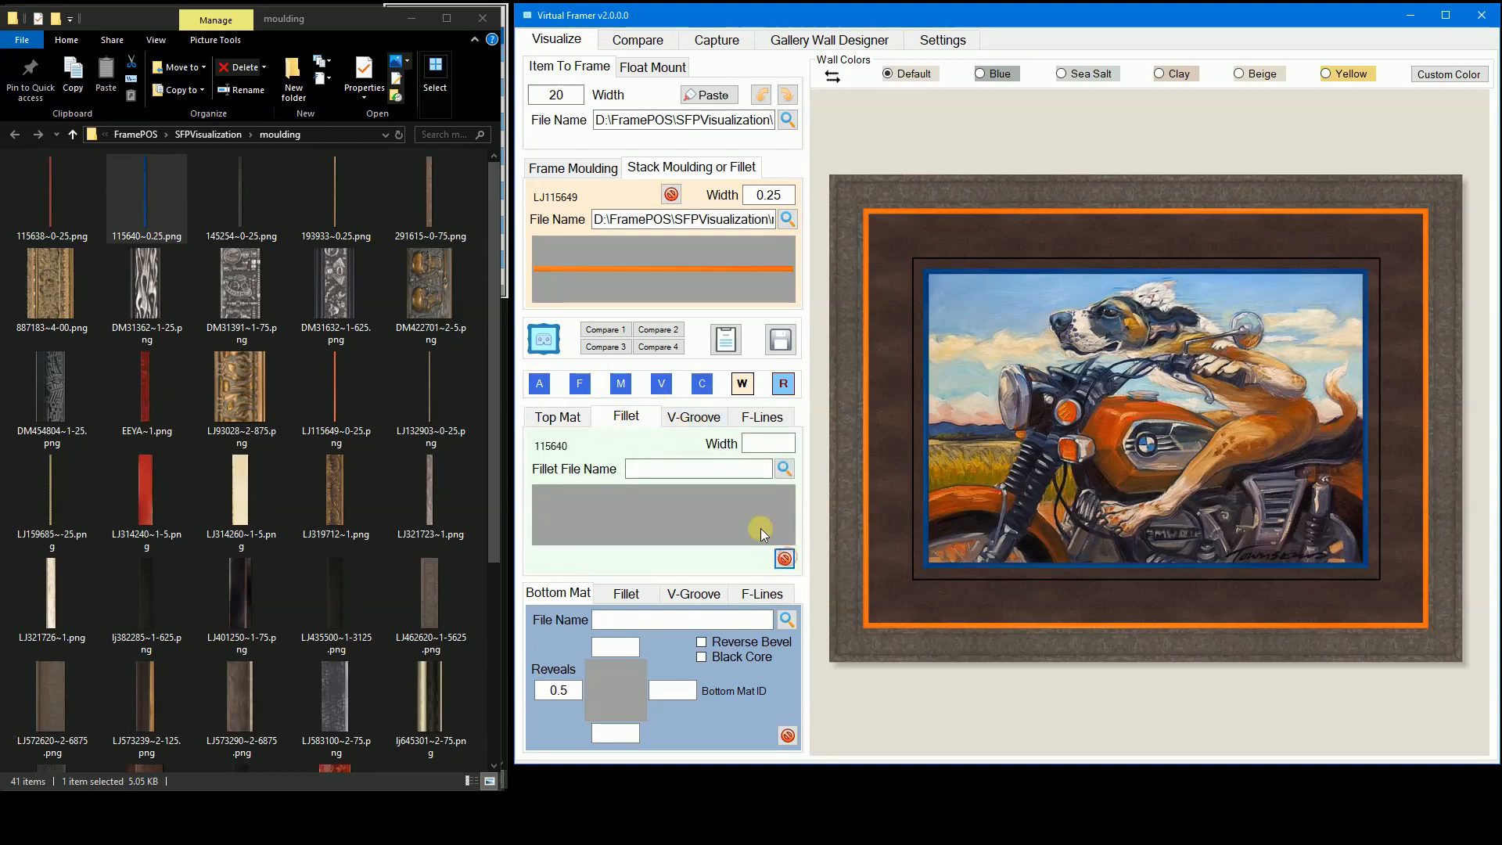
left_click(538, 338)
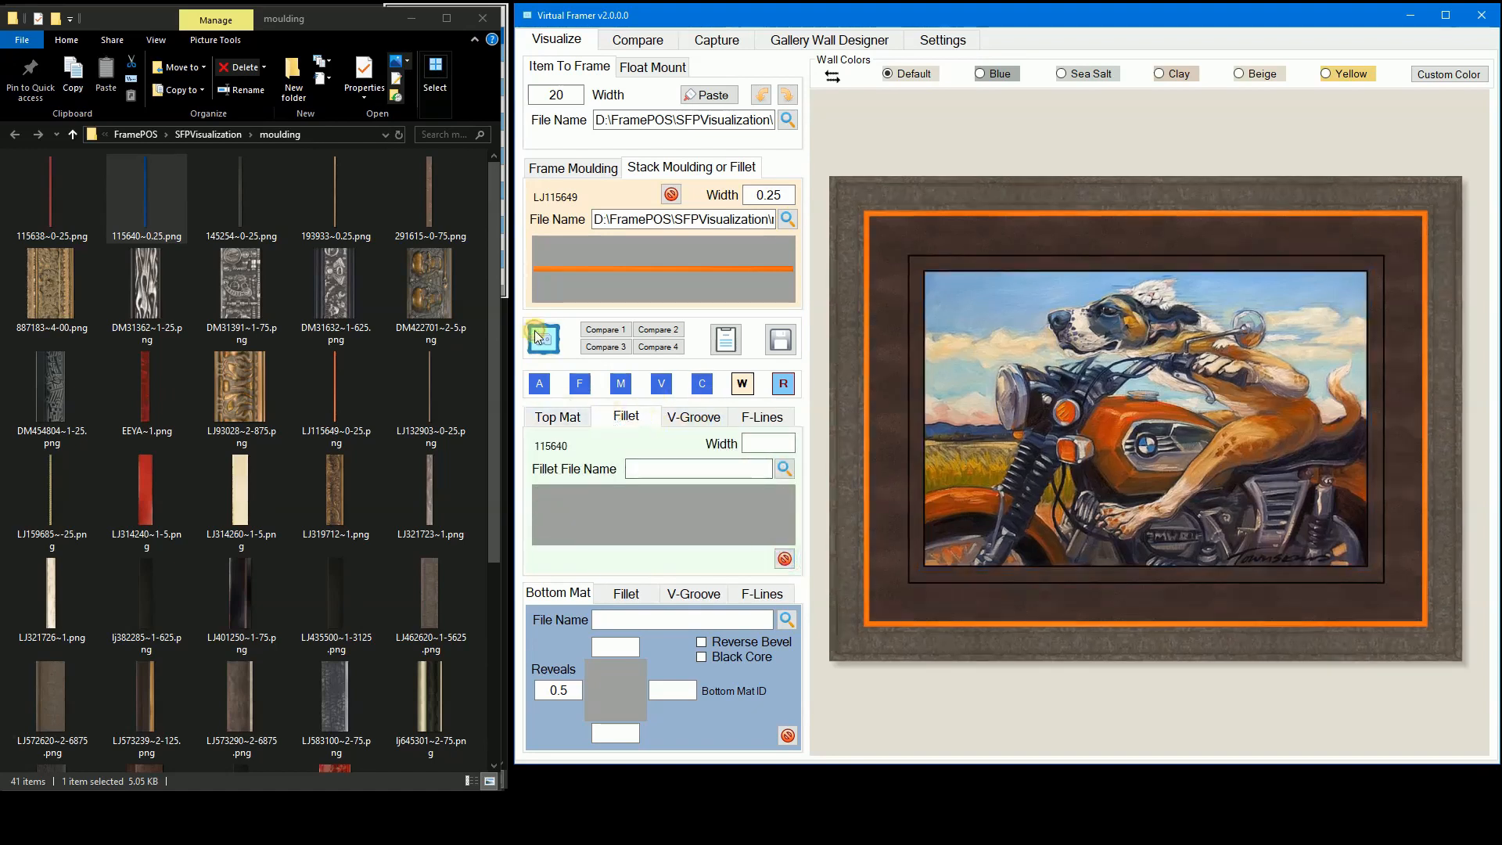
Step: Turn on Reverse Bevel for the top mat and visualize the frame
left_click(570, 422)
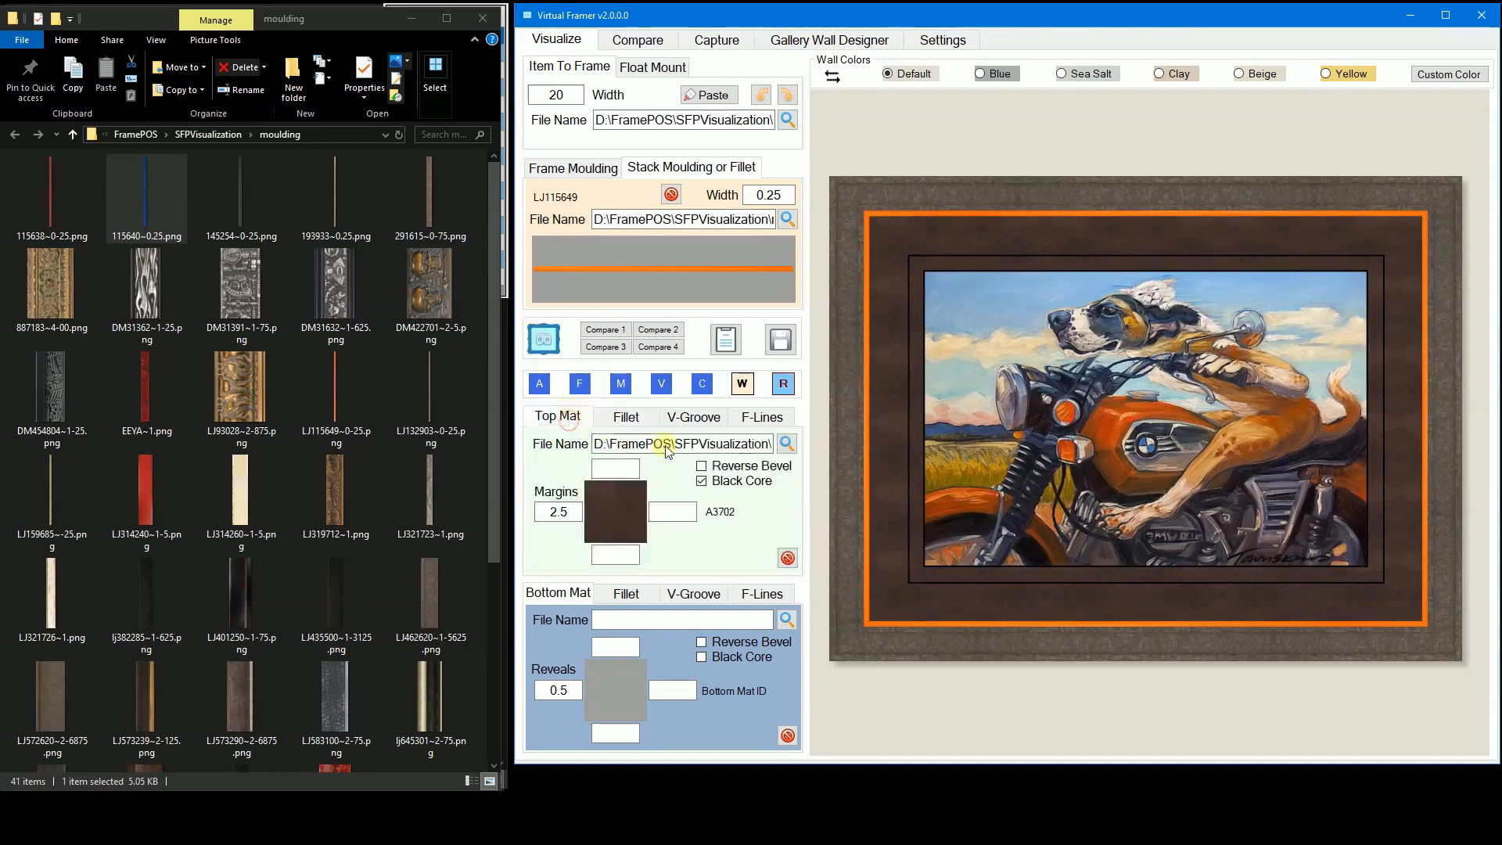
left_click(701, 467)
left_click(551, 342)
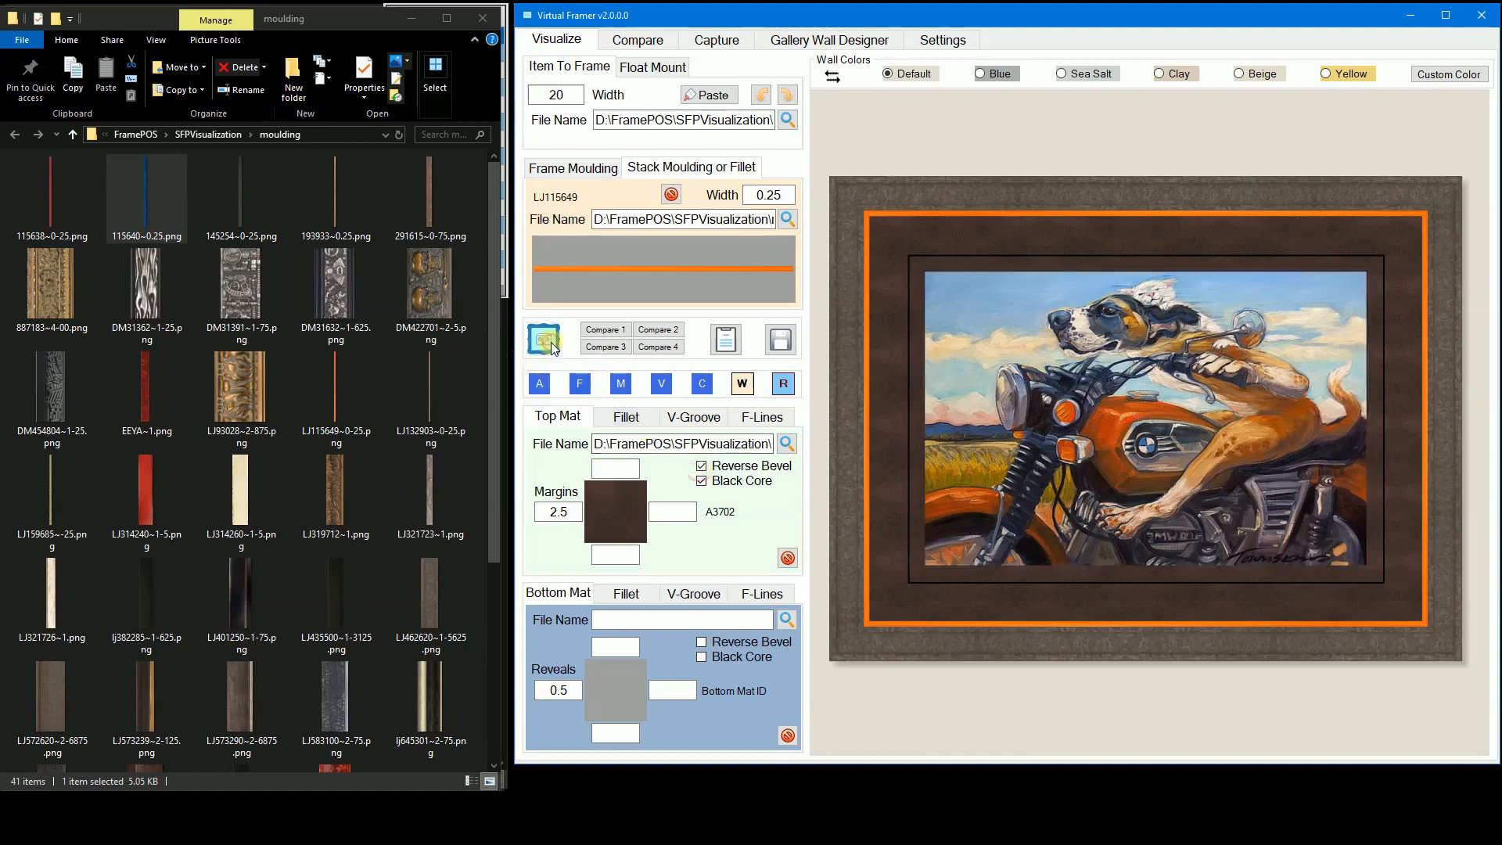
key("ctrl+2")
mouse_move(629, 577)
left_mouse_down()
mouse_move(567, 568)
mouse_move(493, 645)
mouse_move(552, 760)
mouse_move(821, 747)
mouse_move(849, 604)
mouse_move(654, 567)
mouse_move(606, 574)
left_mouse_up()
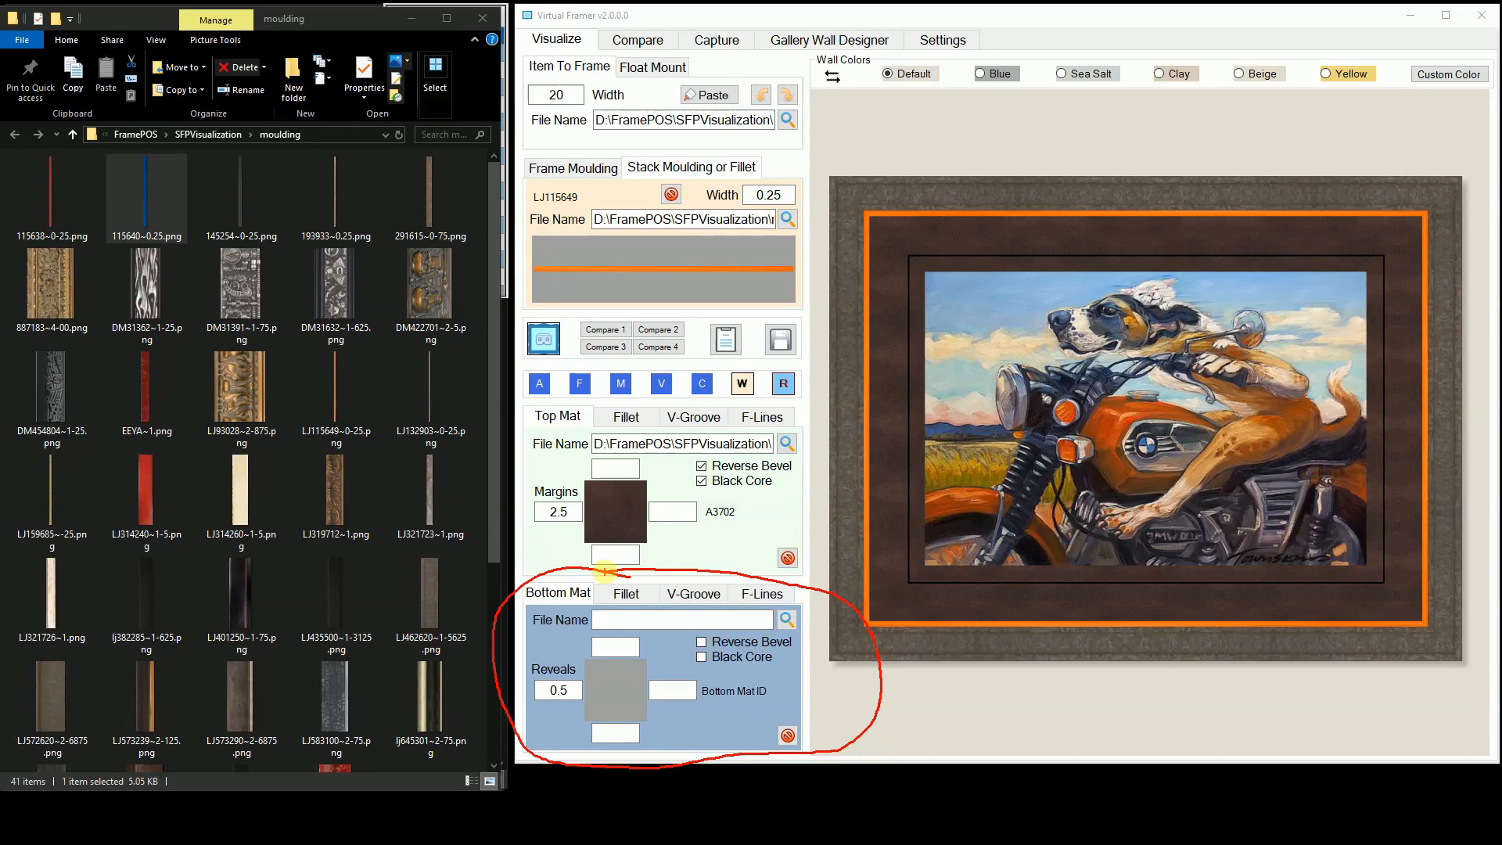
key("Escape")
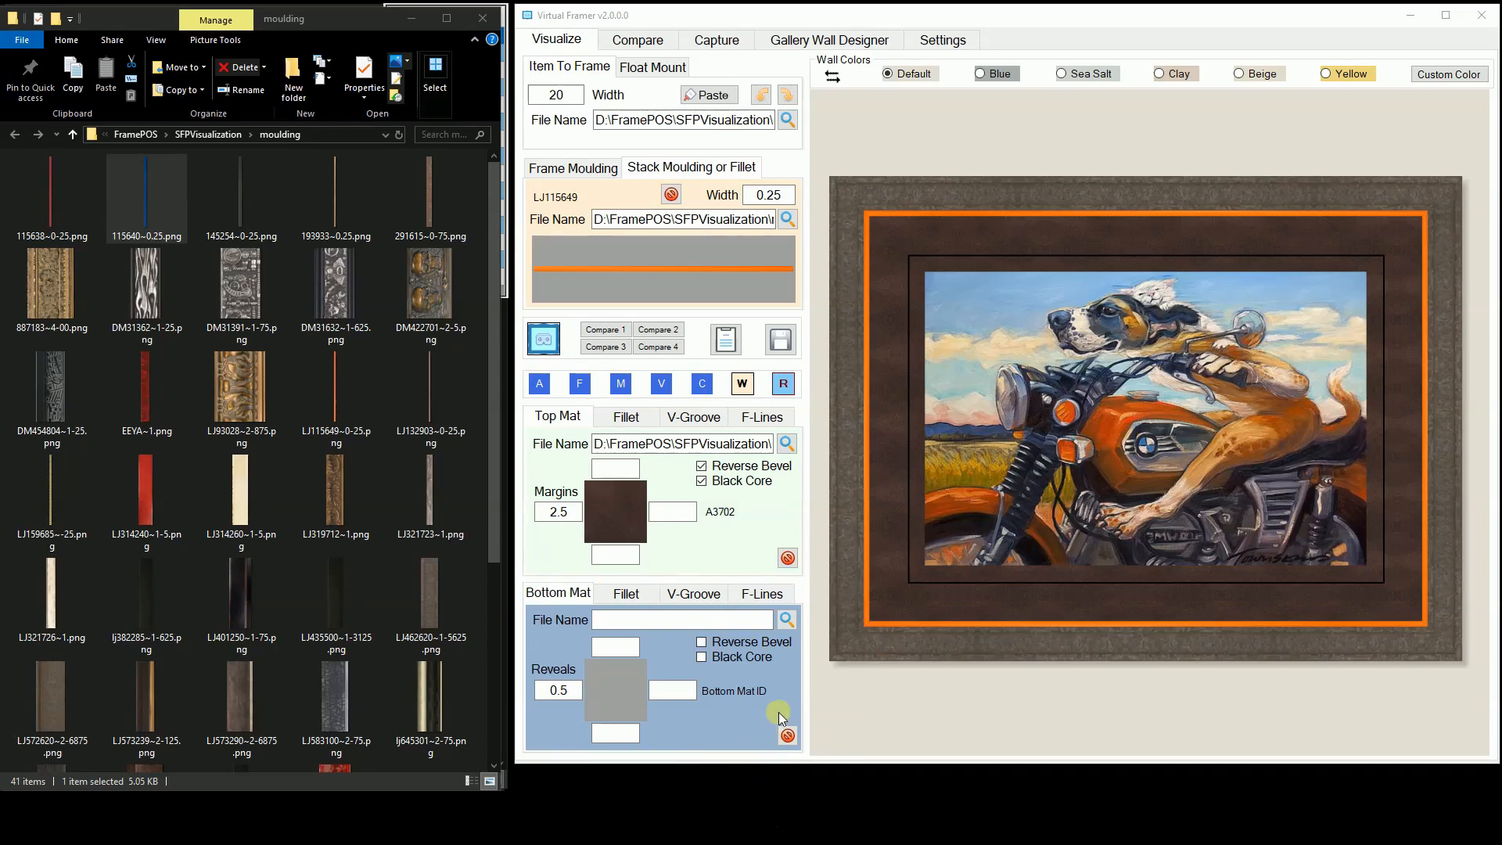
Step: Browse for the bottom mat's image file and load the green A3703.png from the mat folder
left_click(786, 620)
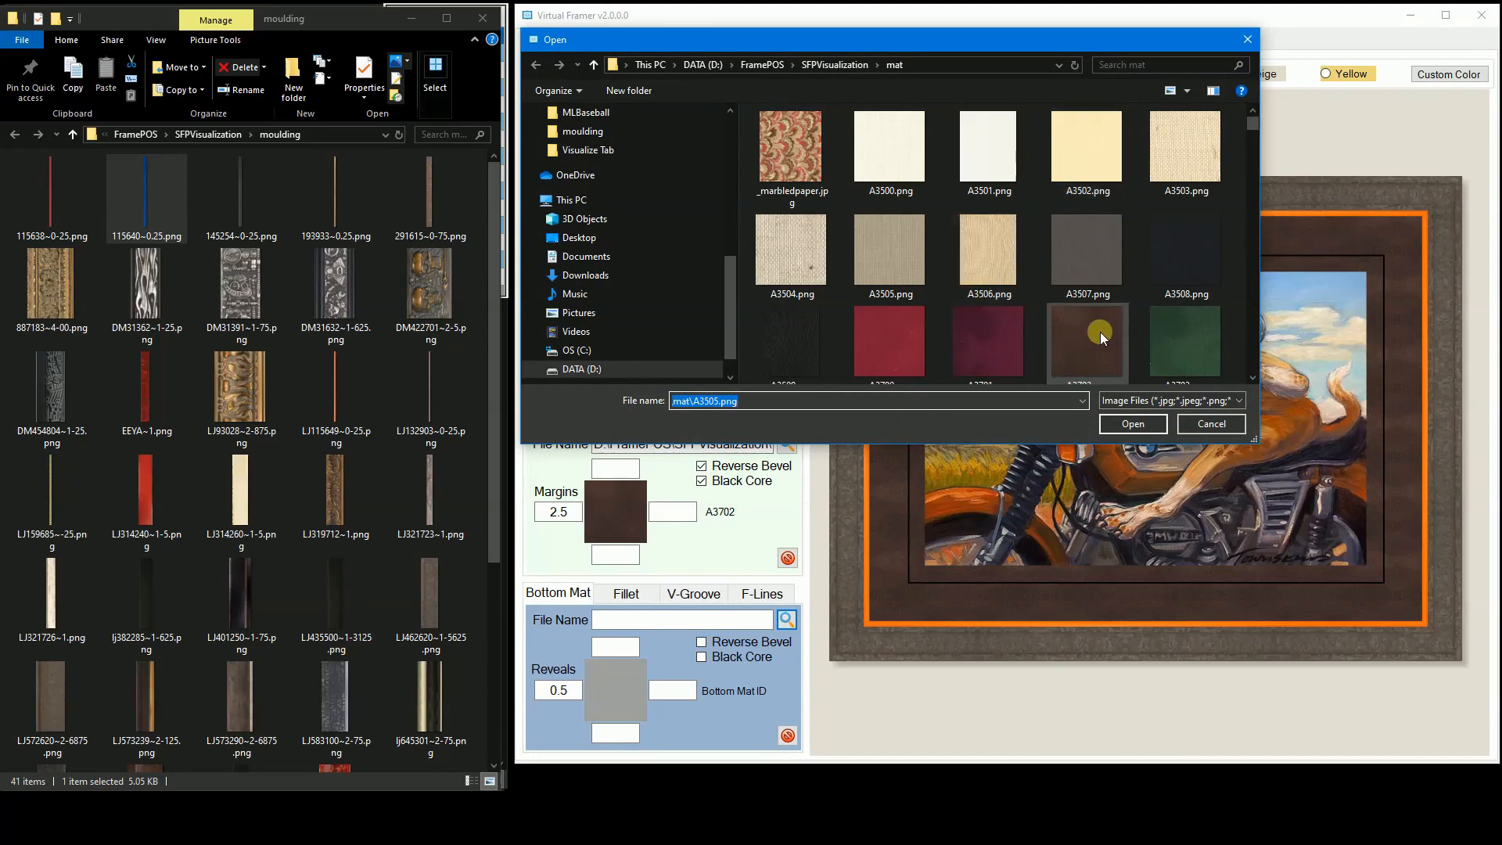
left_click(1170, 335)
left_click(1136, 427)
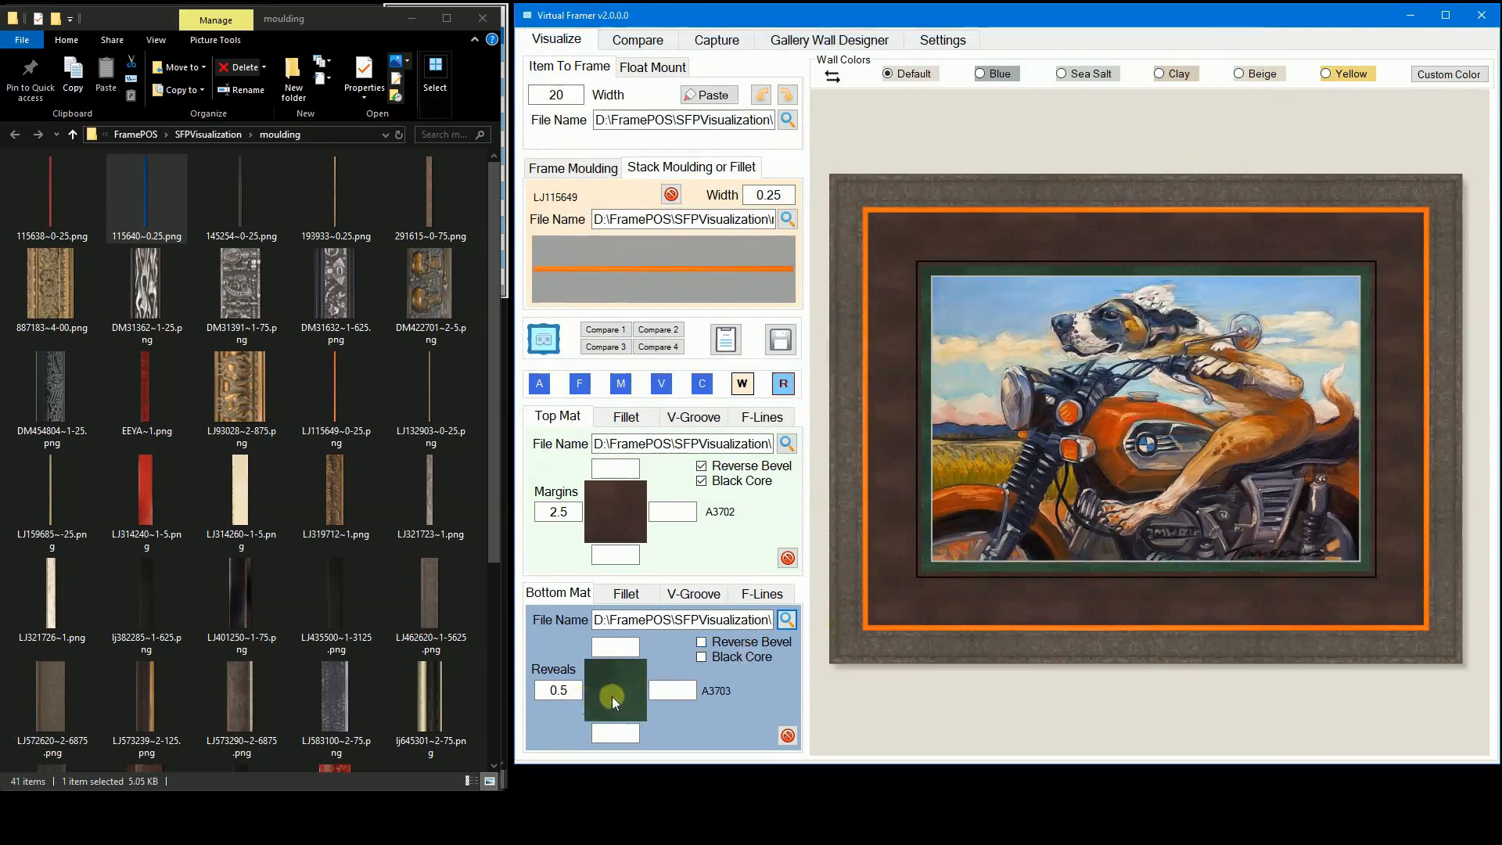
Step: Replace the bottom mat with the blue A3704.png from the mat folder and visualize it with Reverse Bevel on
left_click(620, 385)
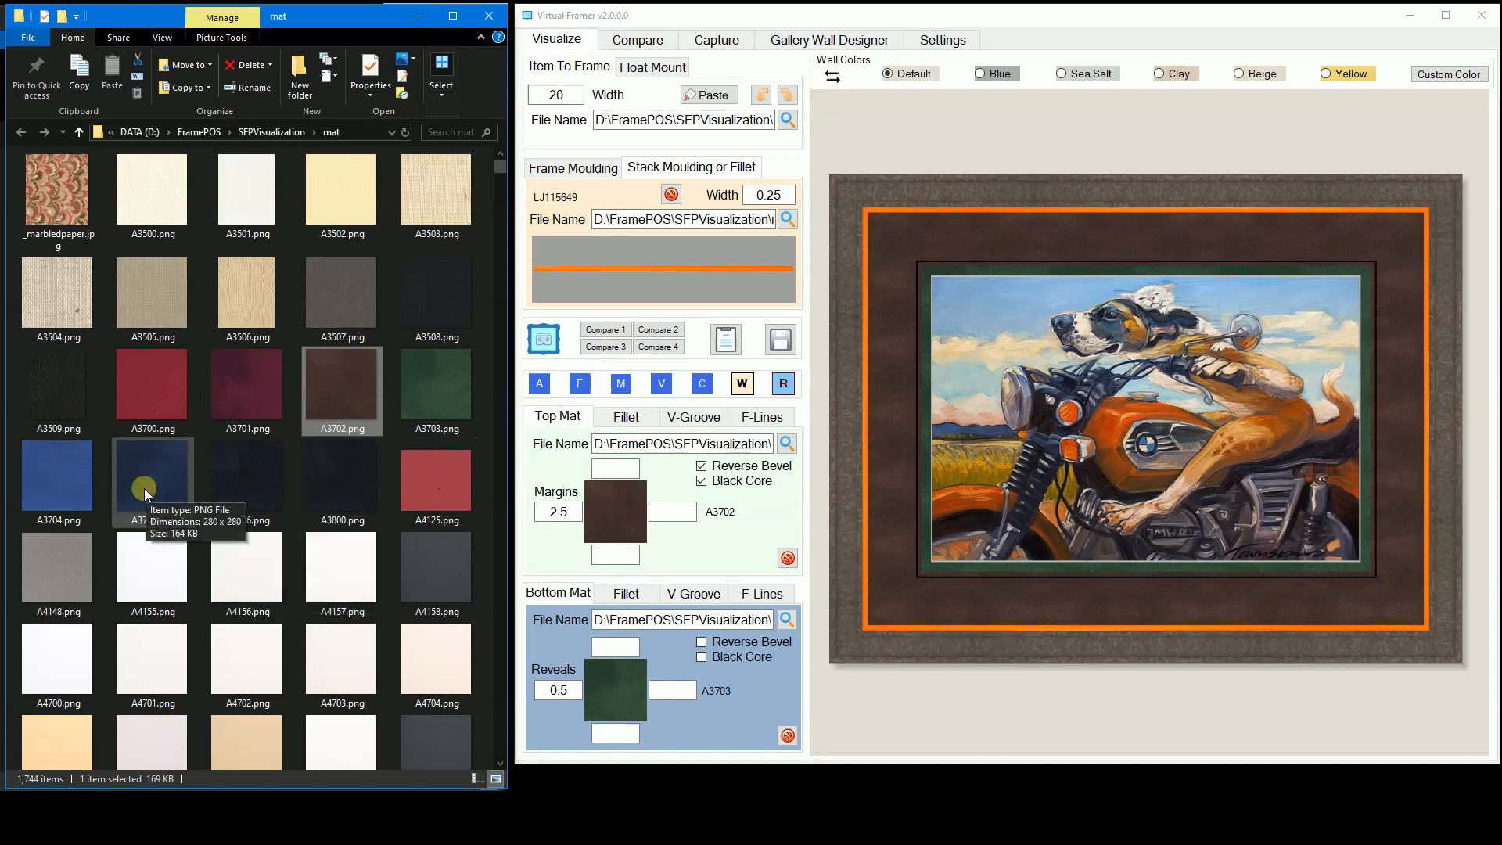
left_click_drag(63, 477, 618, 684)
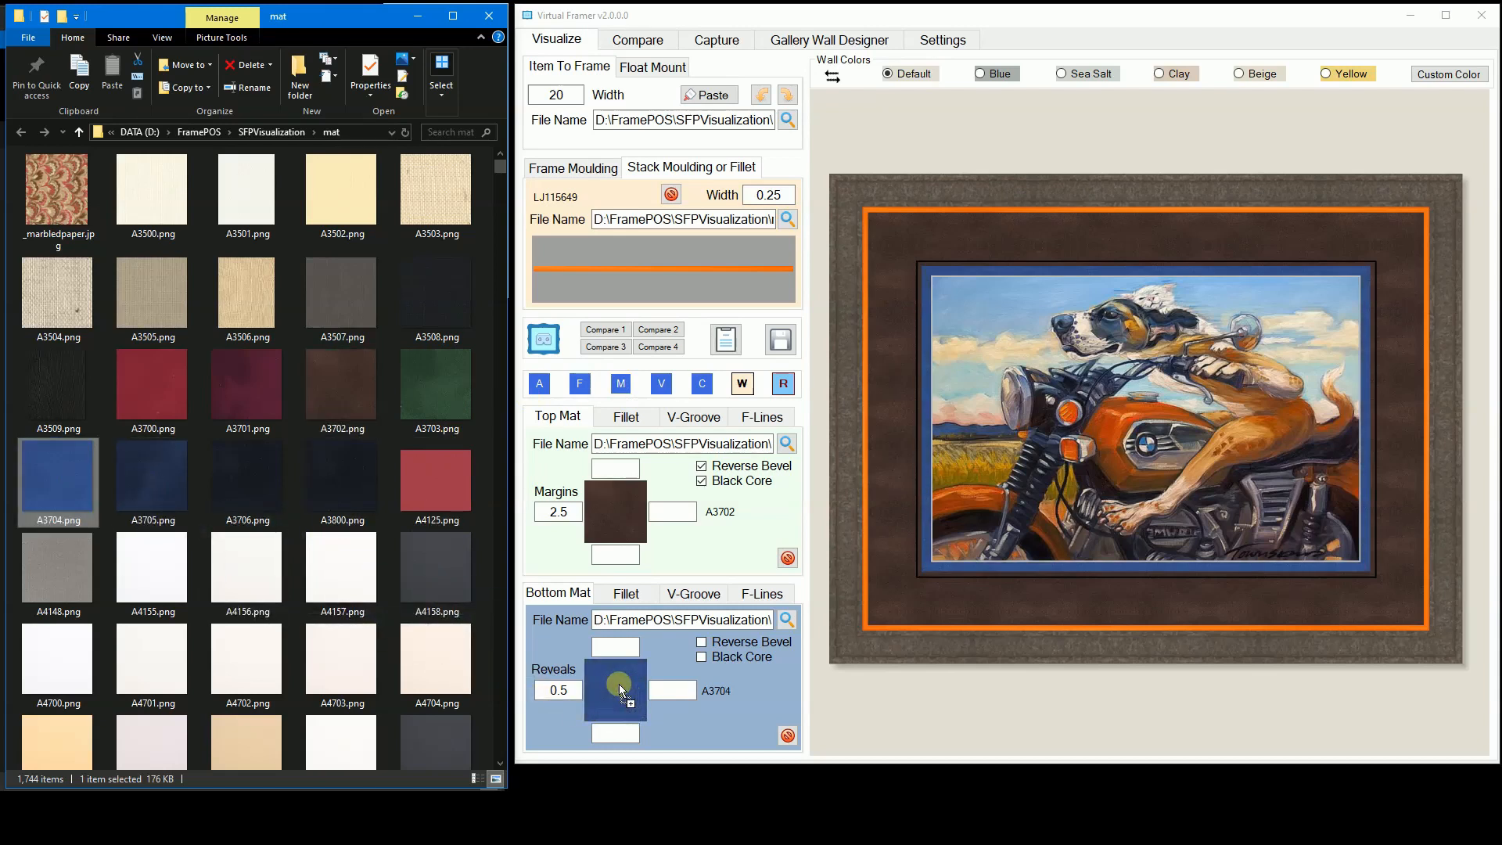
left_click(702, 642)
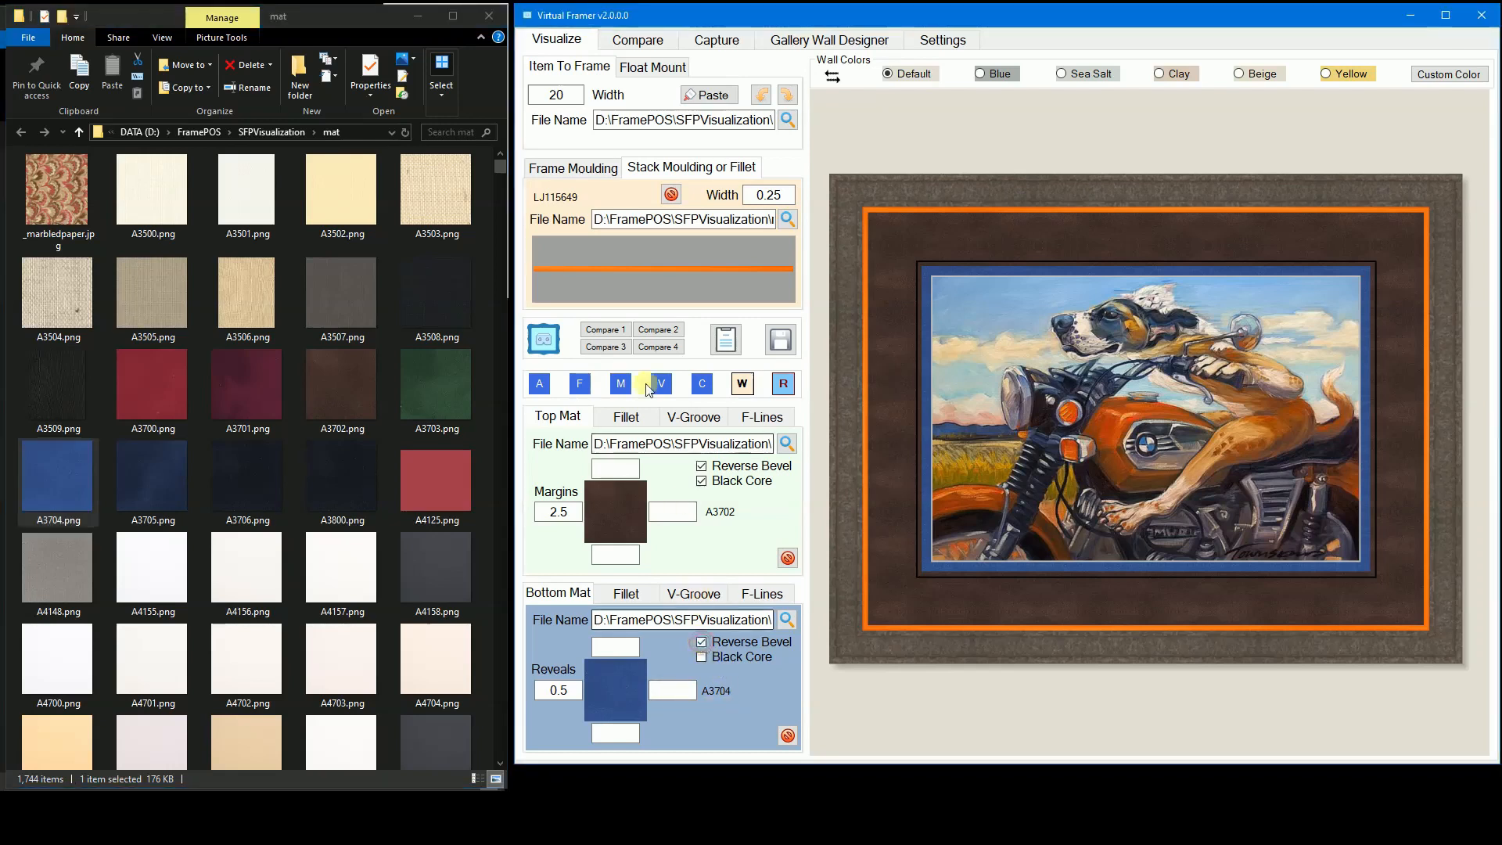
left_click(544, 341)
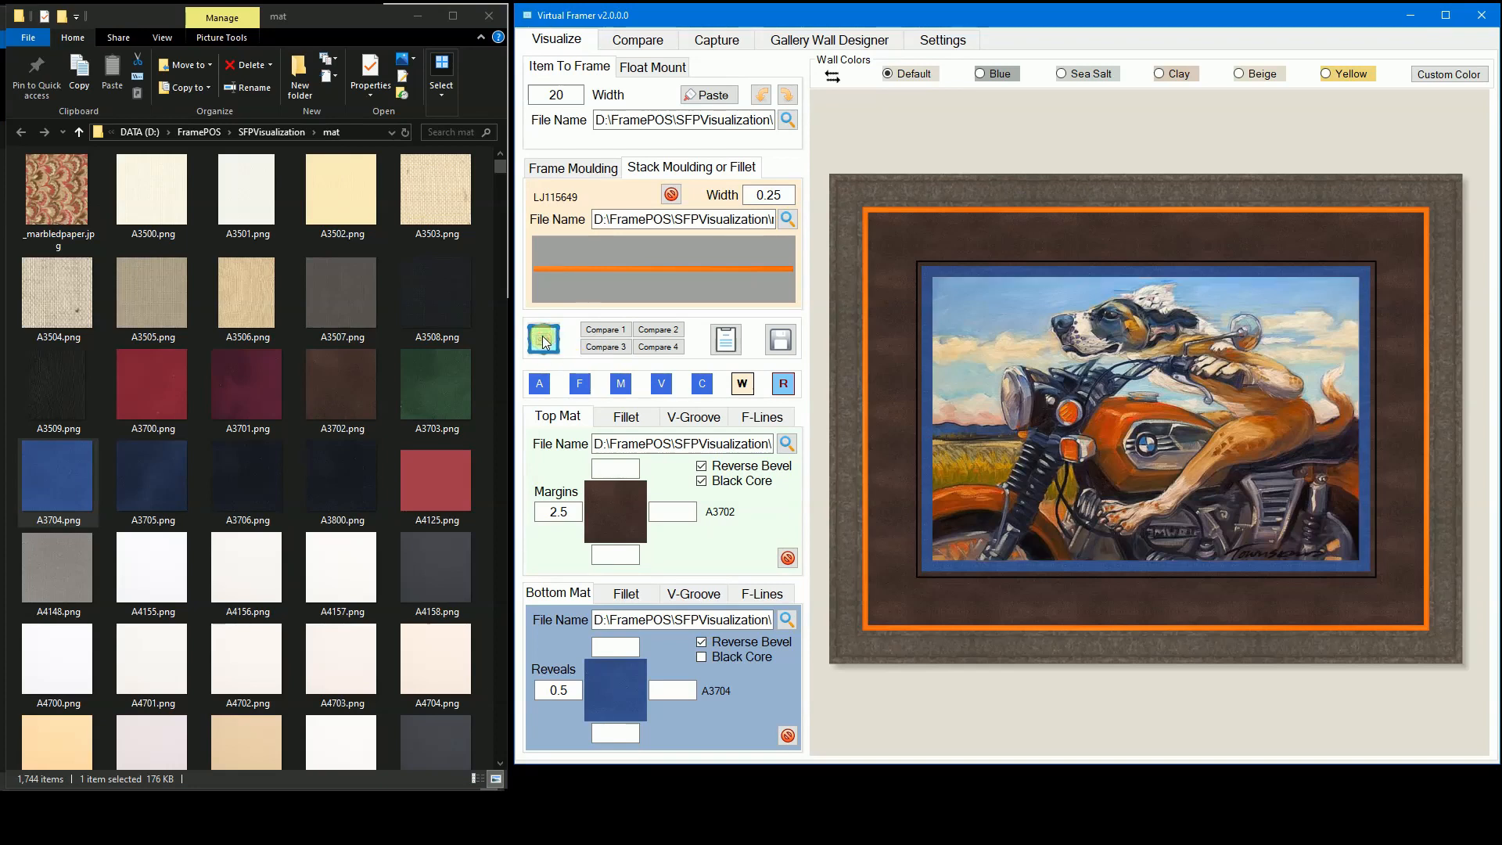
Step: Try the orange fillet LJ115649~0-25.png on the bottom mat, clear it and visualize the frame again
left_click(626, 593)
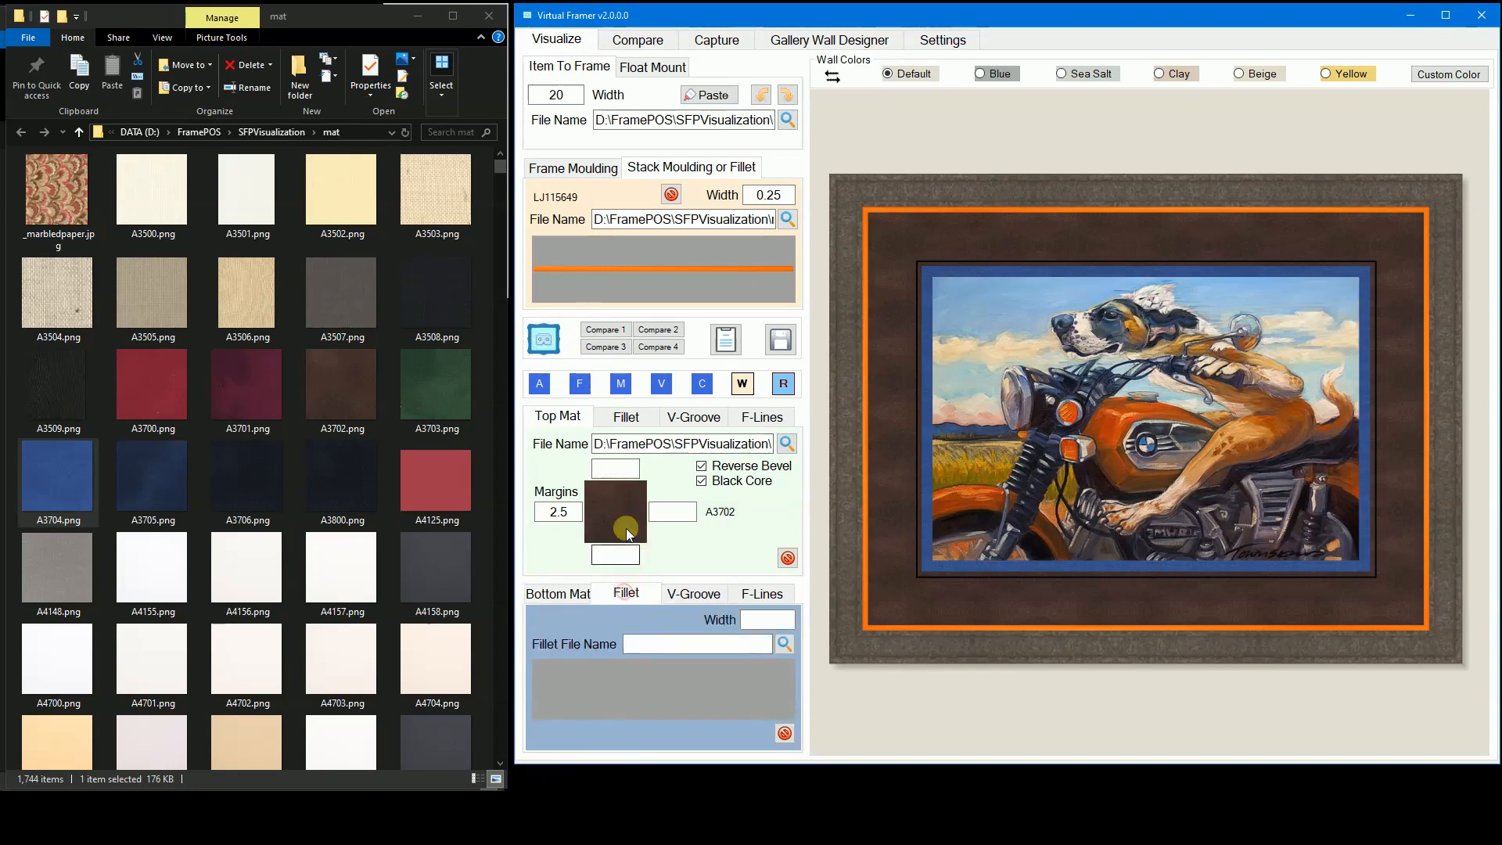
left_click(622, 383)
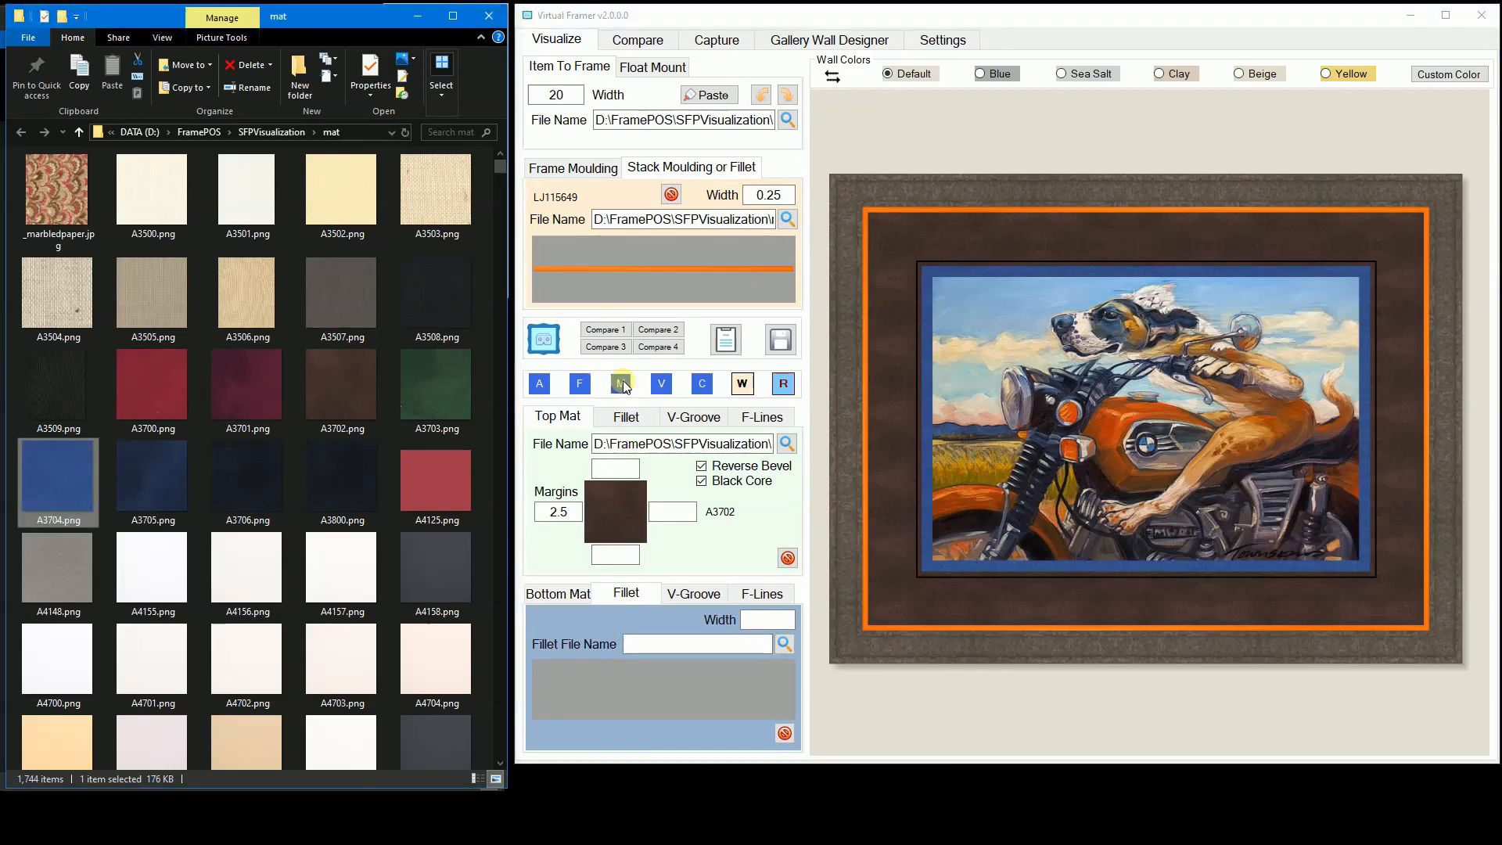
left_click(145, 171)
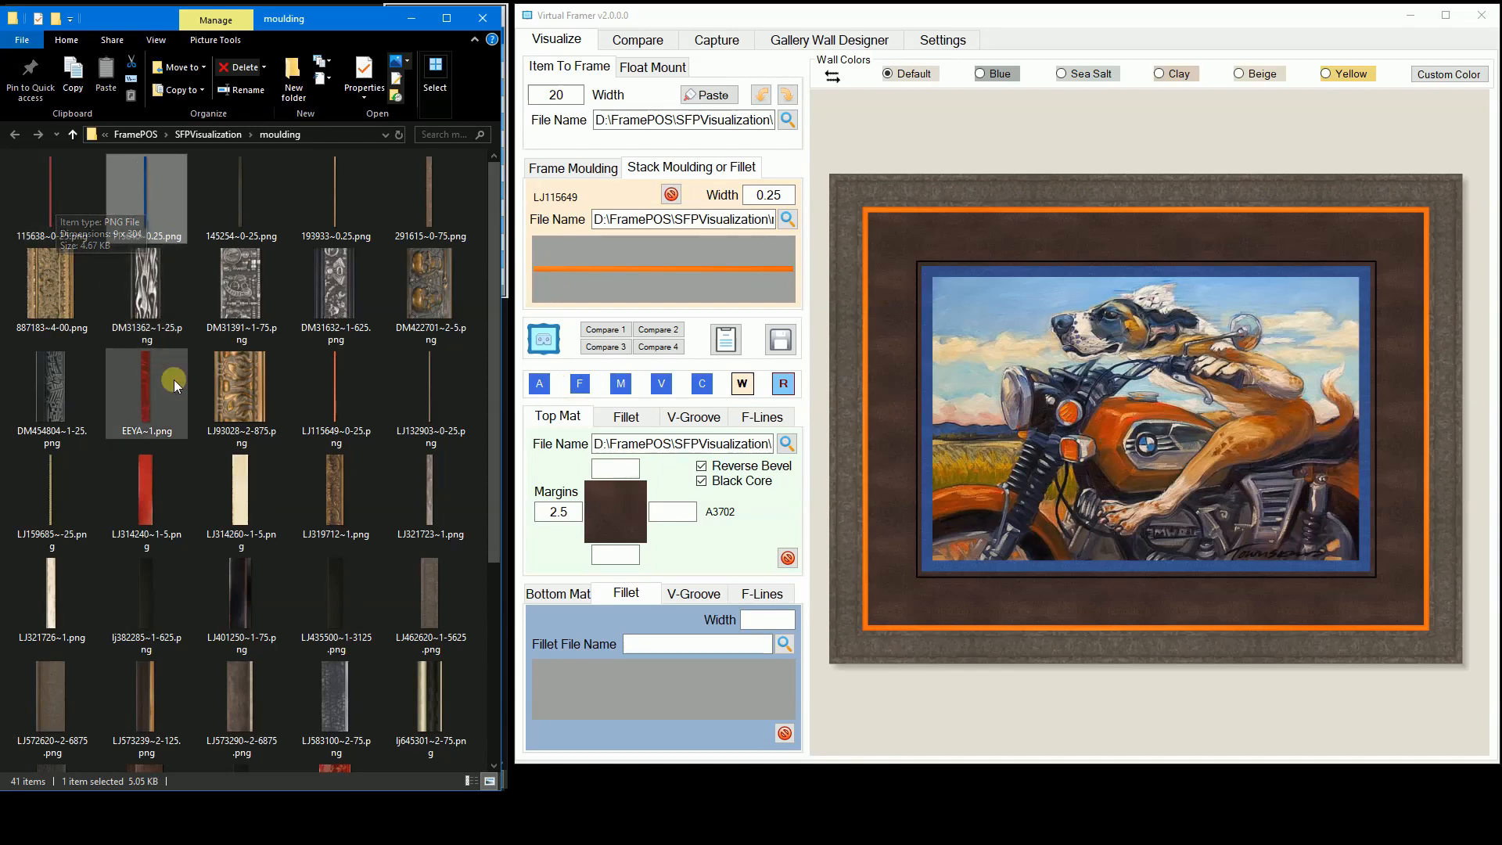
left_click_drag(332, 395, 630, 699)
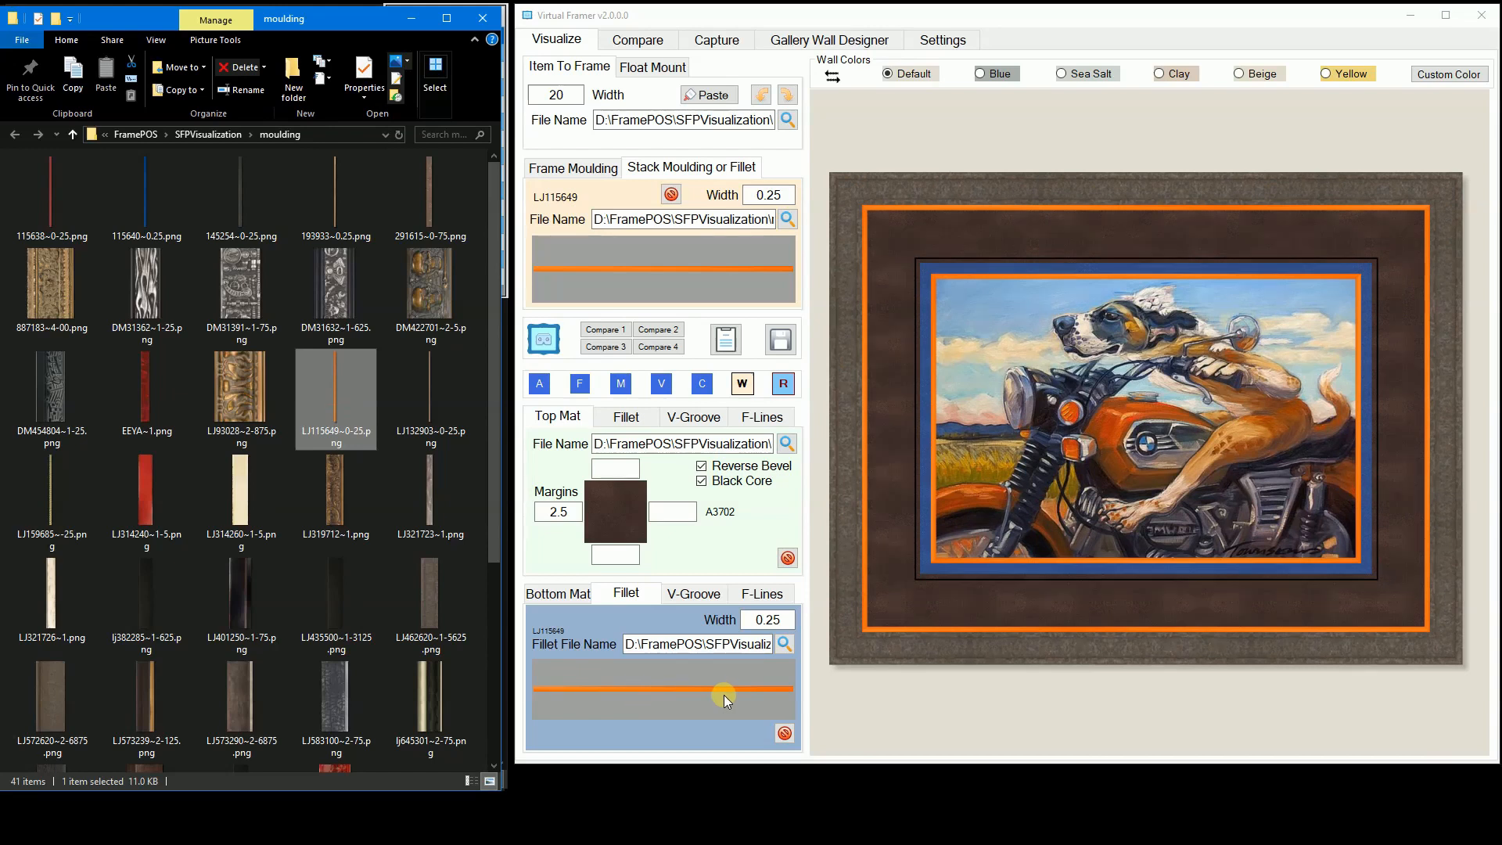
left_click(785, 733)
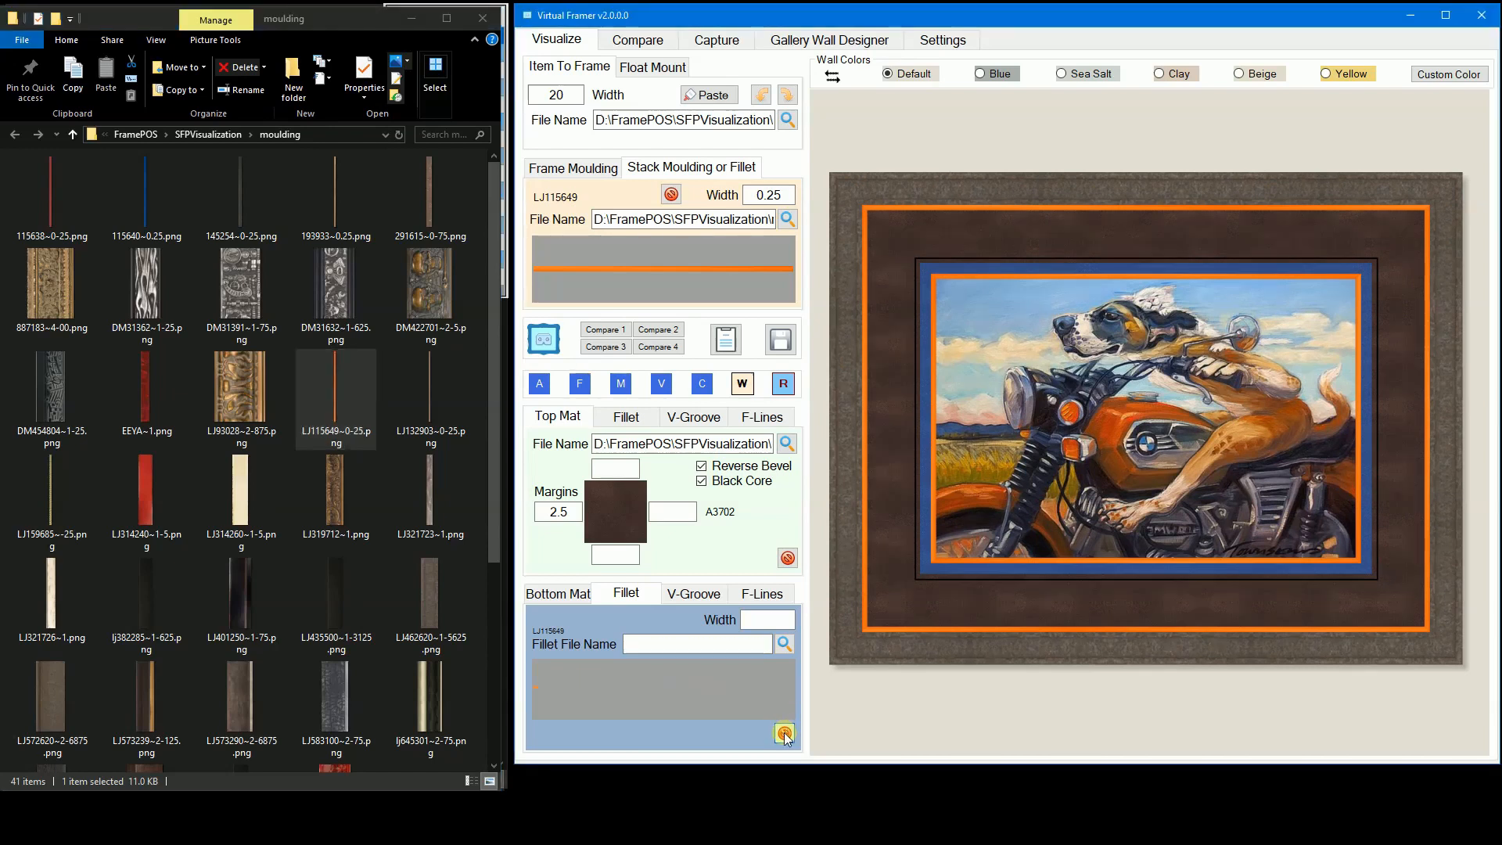
left_click(545, 339)
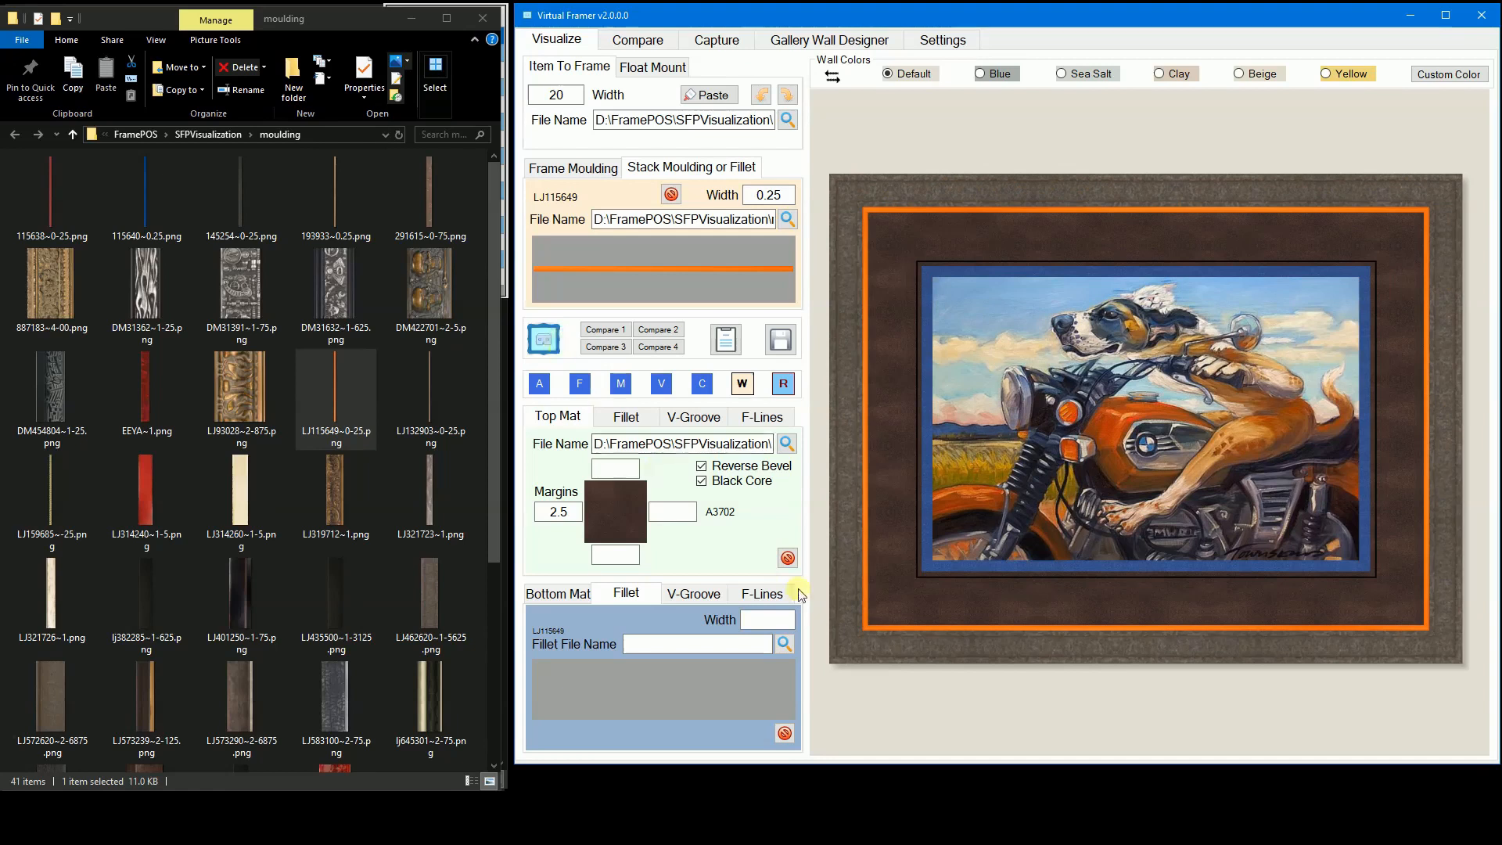
Step: Add a bottom mat V-groove at a distance of .25 from the edge and visualize the frame
left_click(696, 597)
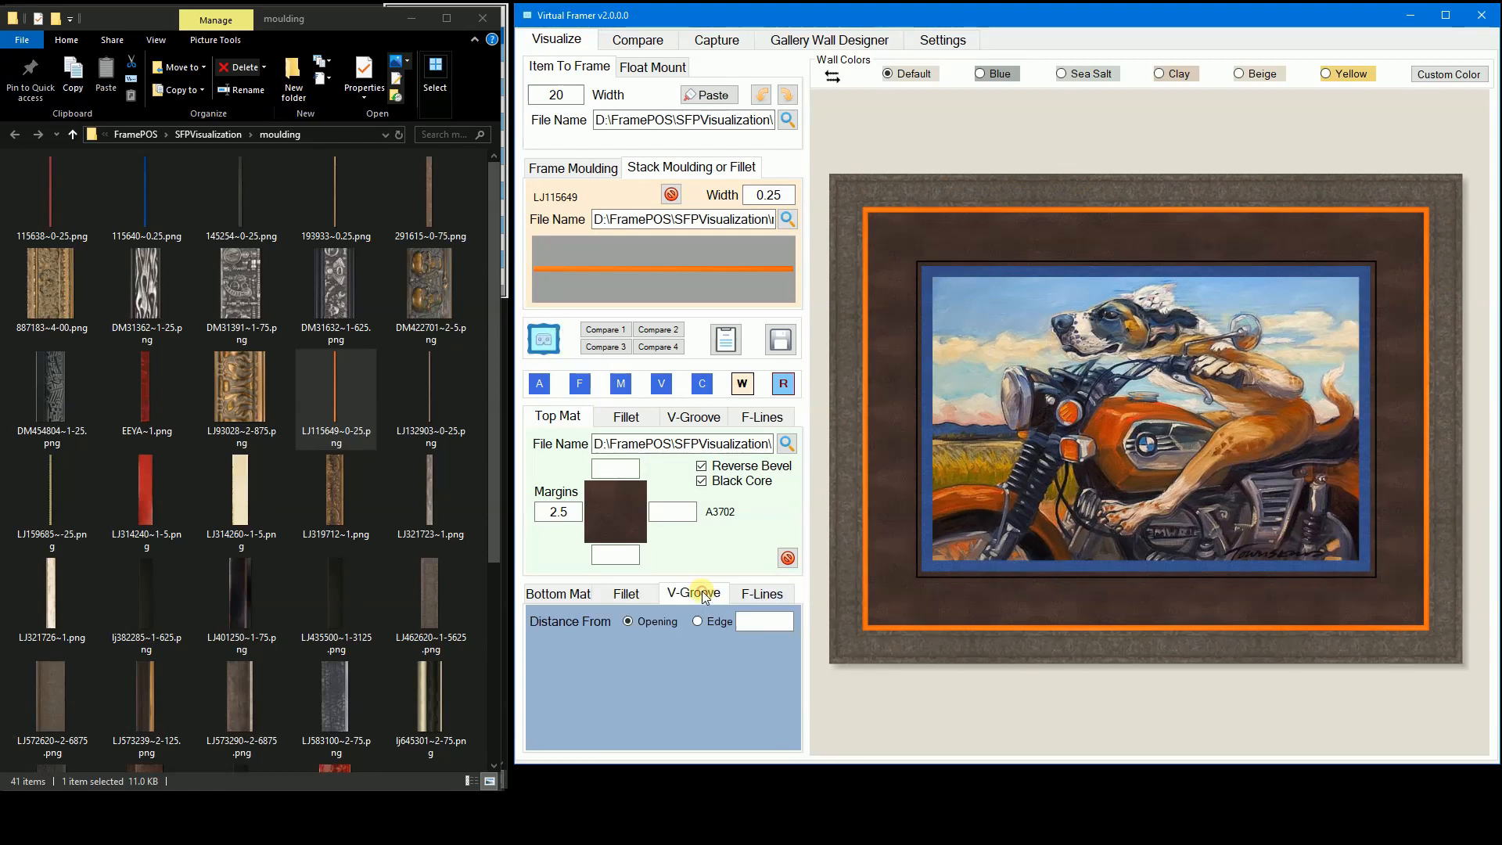
left_click(698, 623)
left_click(749, 621)
left_click(546, 345)
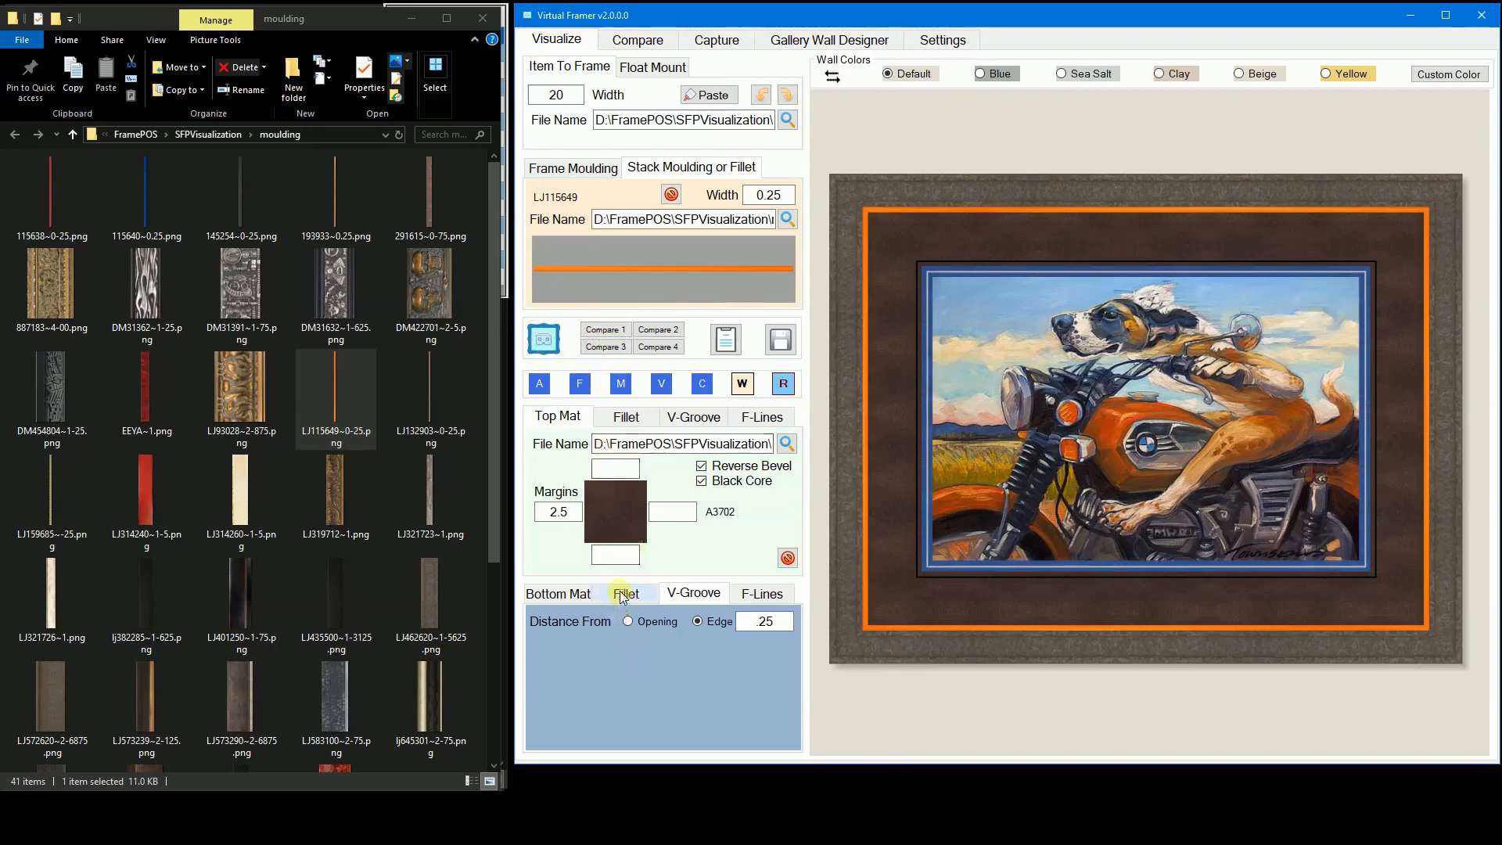
Step: Turn on Black Core and turn off Reverse Bevel for the bottom mat, visualizing the frame after each change
left_click(575, 593)
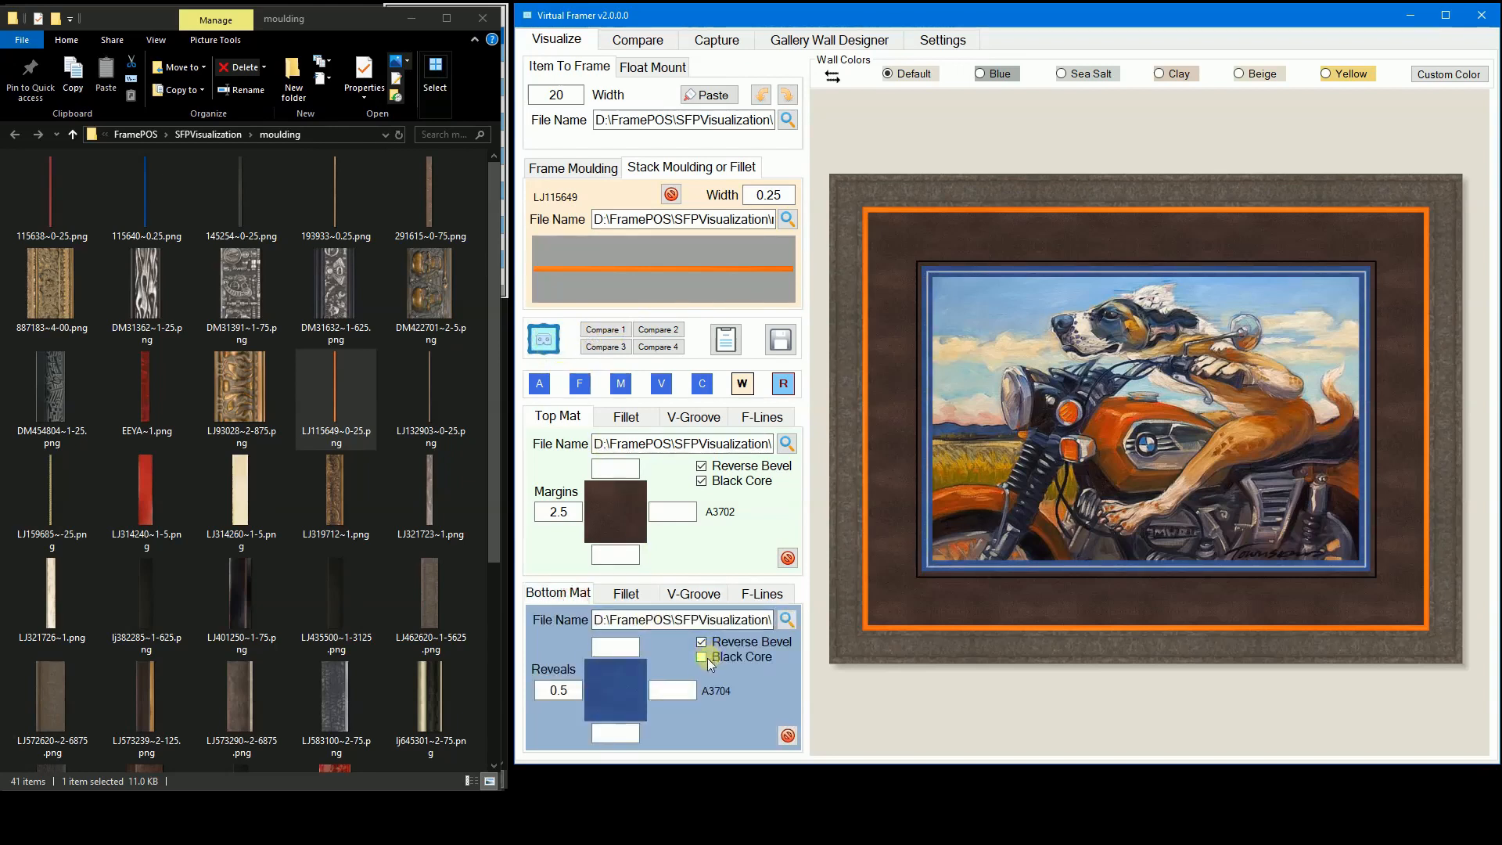
left_click(545, 341)
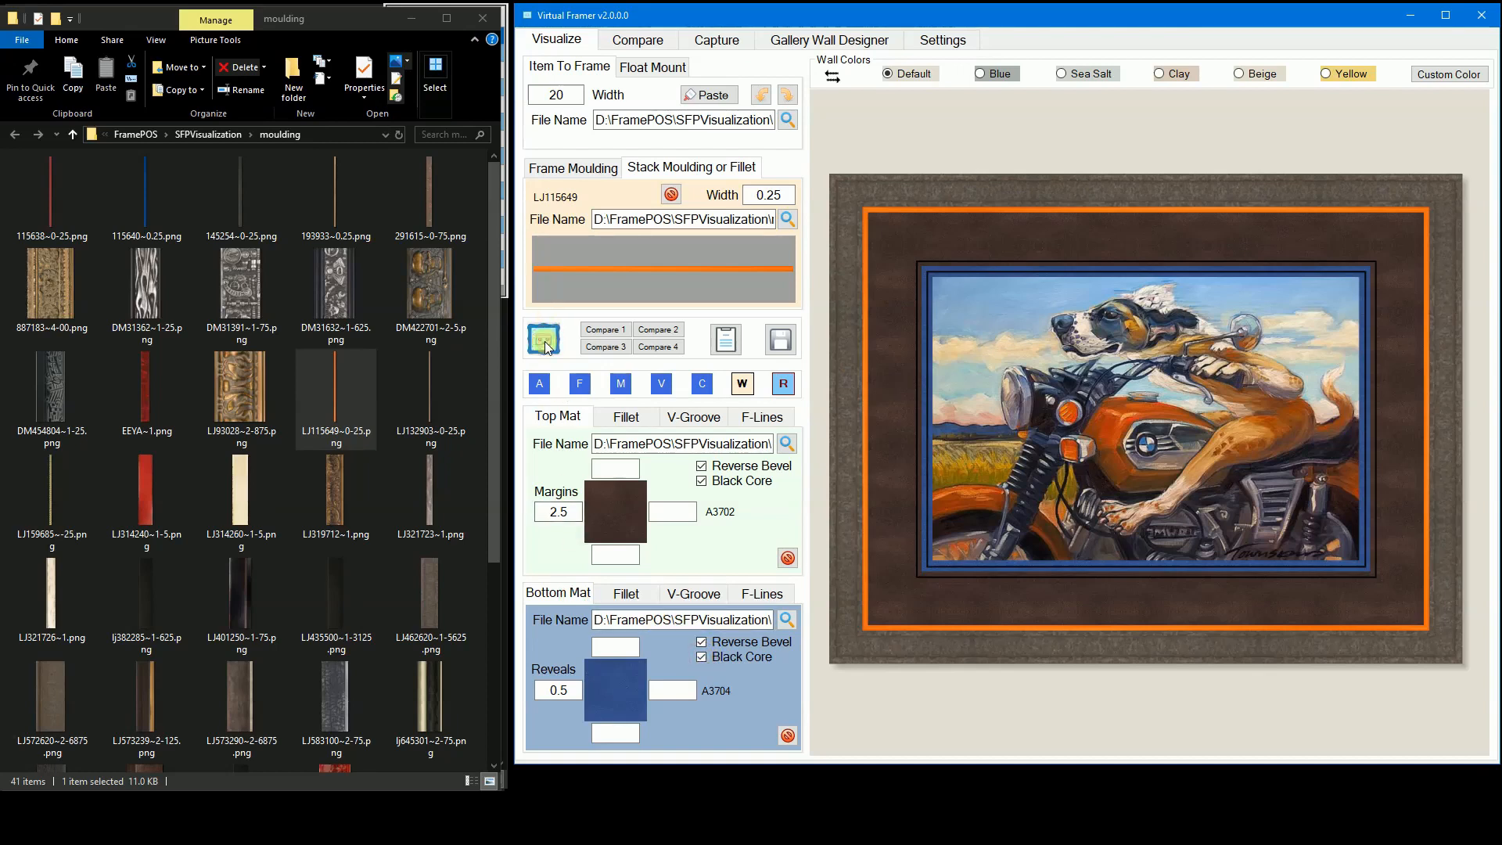
left_click(701, 642)
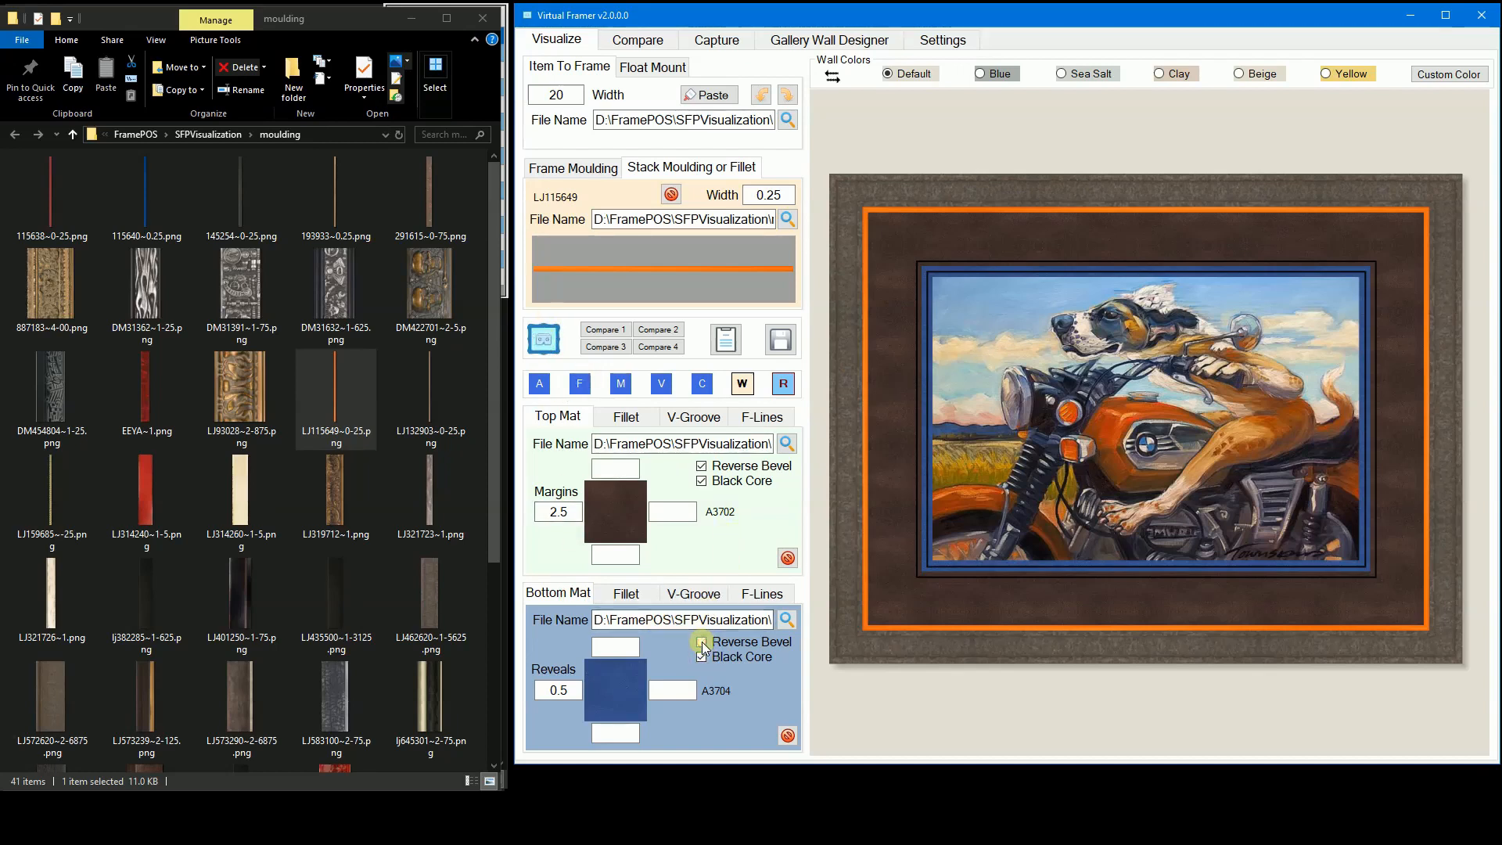
left_click(543, 341)
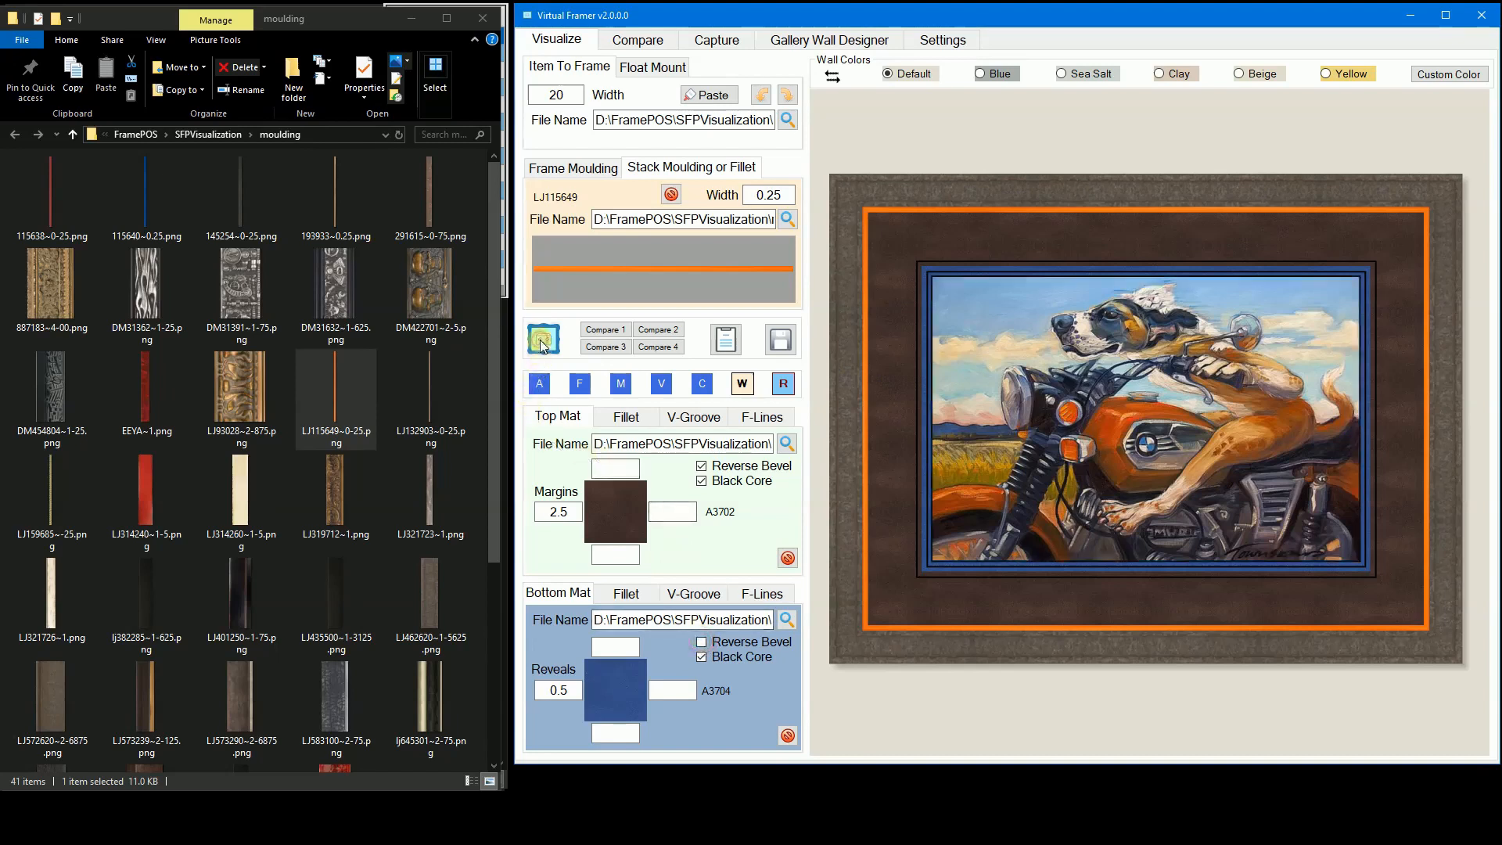